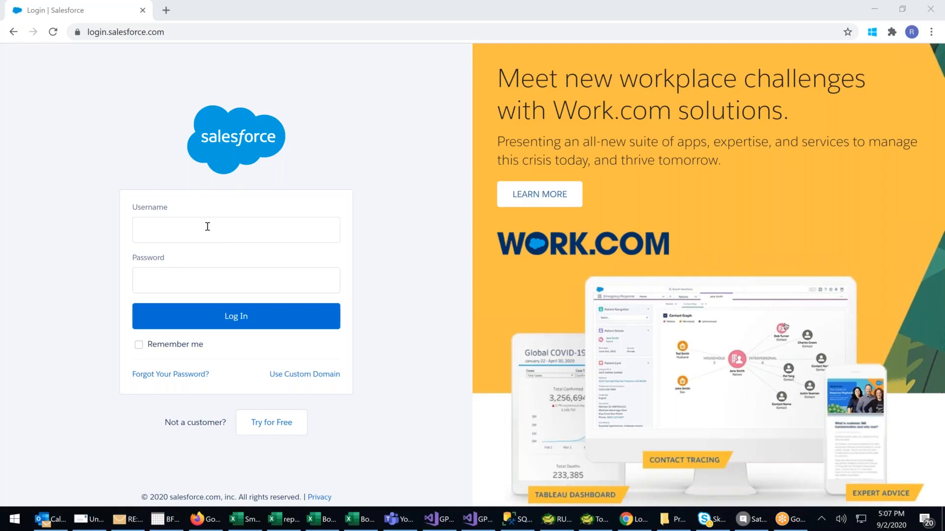
Log in to Salesforce with the account username and password.
click(207, 226)
click(159, 218)
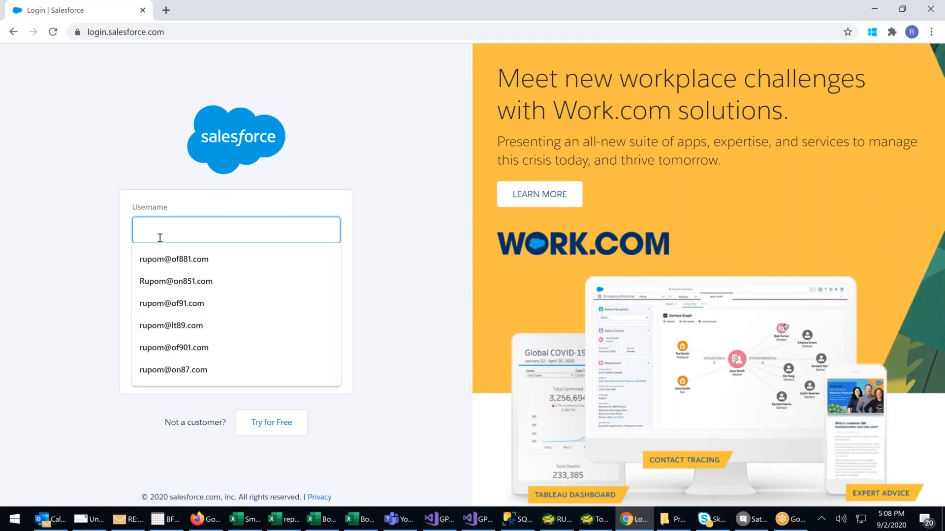
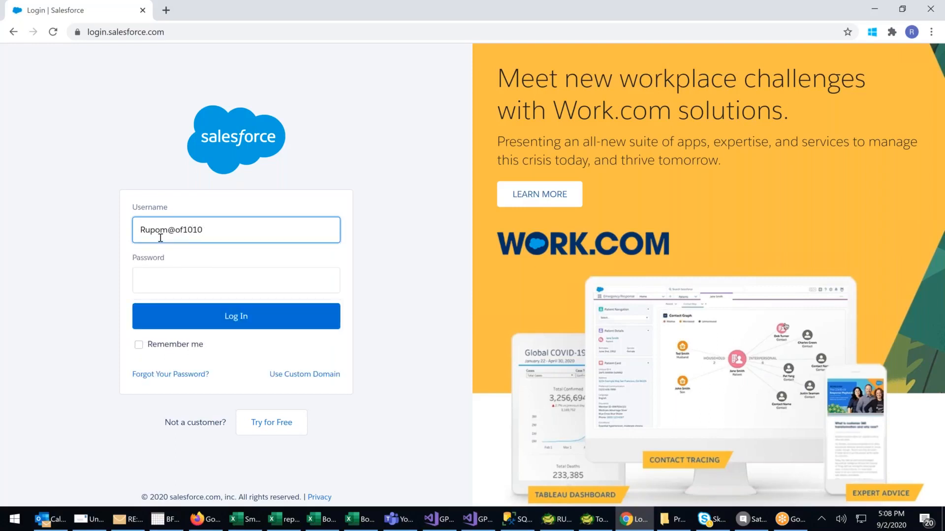
key(Tab)
text(•••••••)
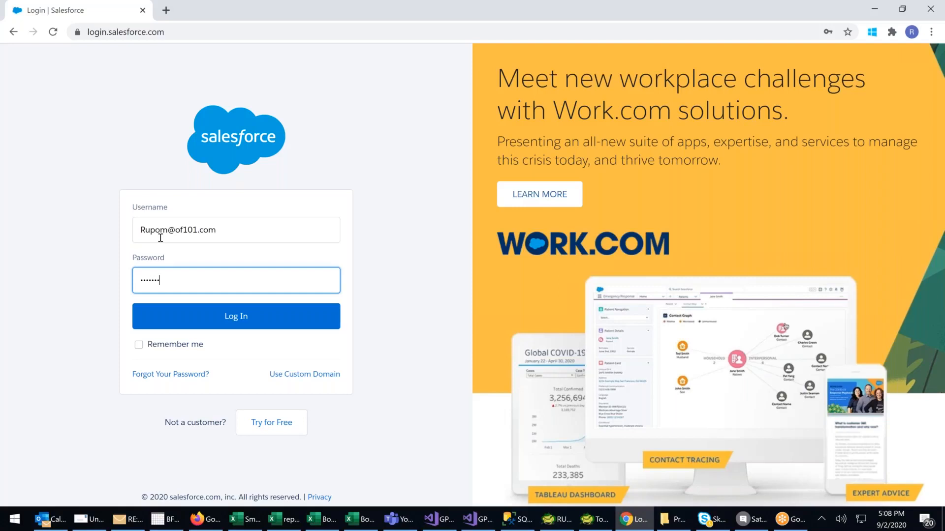
text(*)
key(Return)
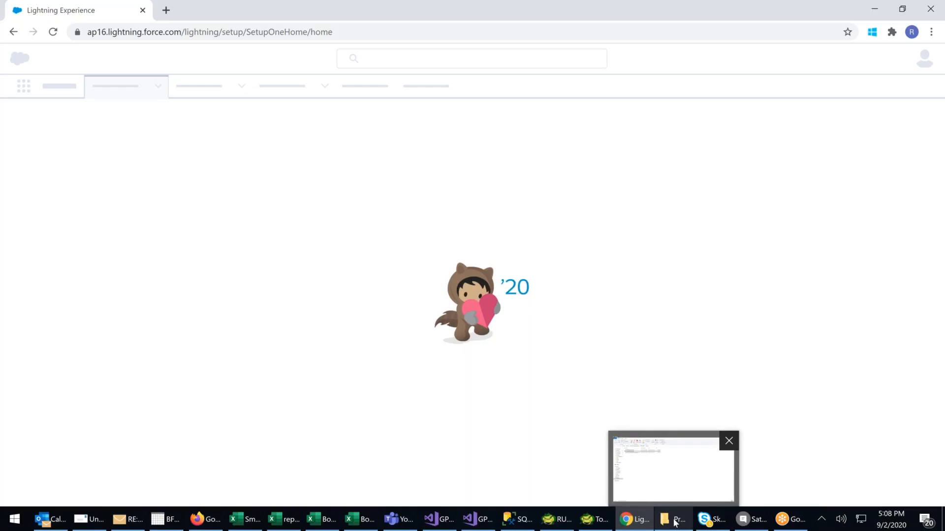
Switch to the SFDC Flow Diagram presentation in PowerPoint and examine the Order stage and the arrow from Quotation to Order.
click(675, 522)
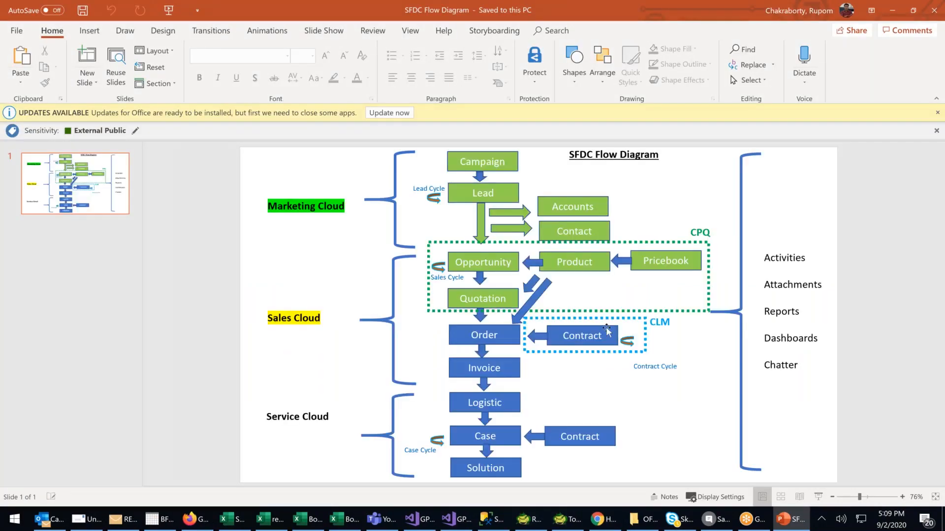
click(503, 338)
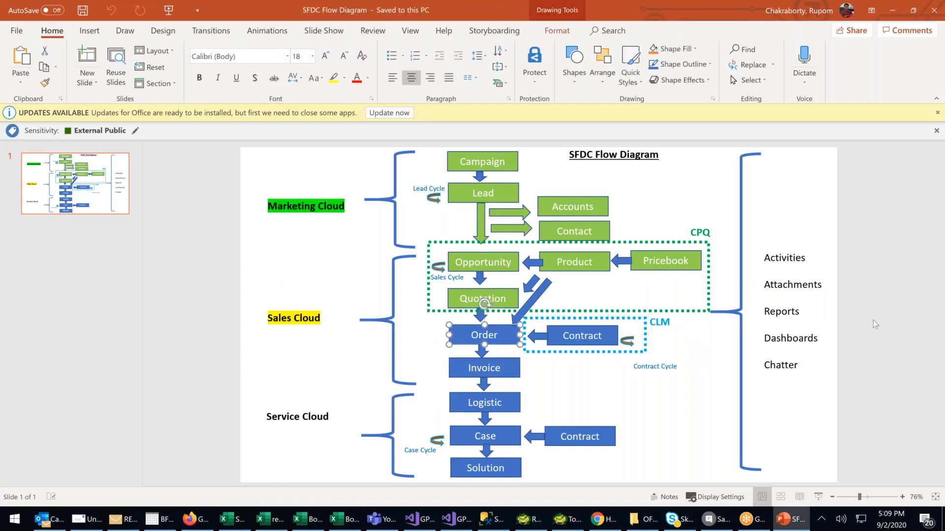
click(871, 282)
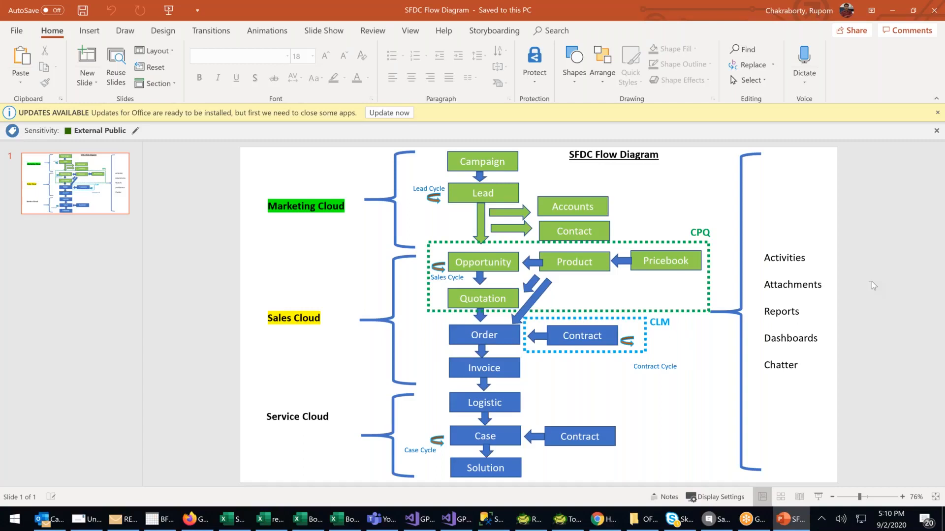
click(484, 322)
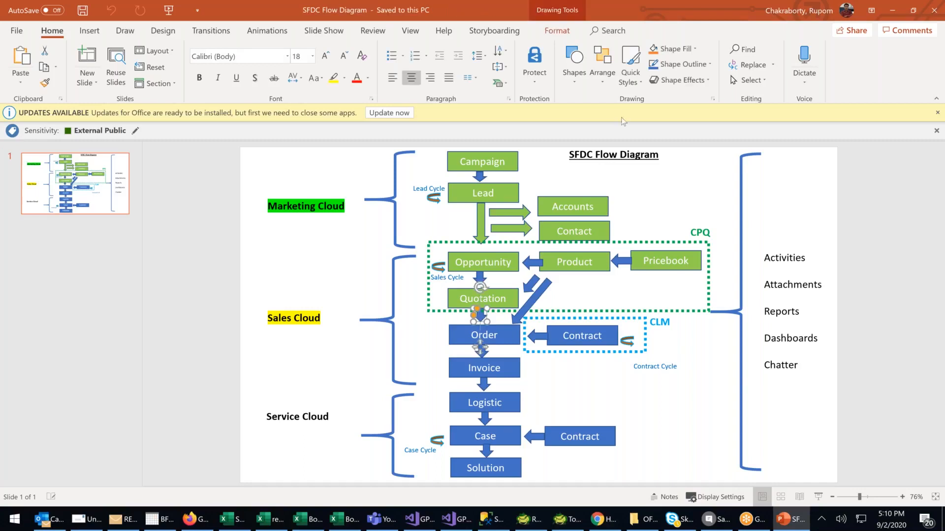
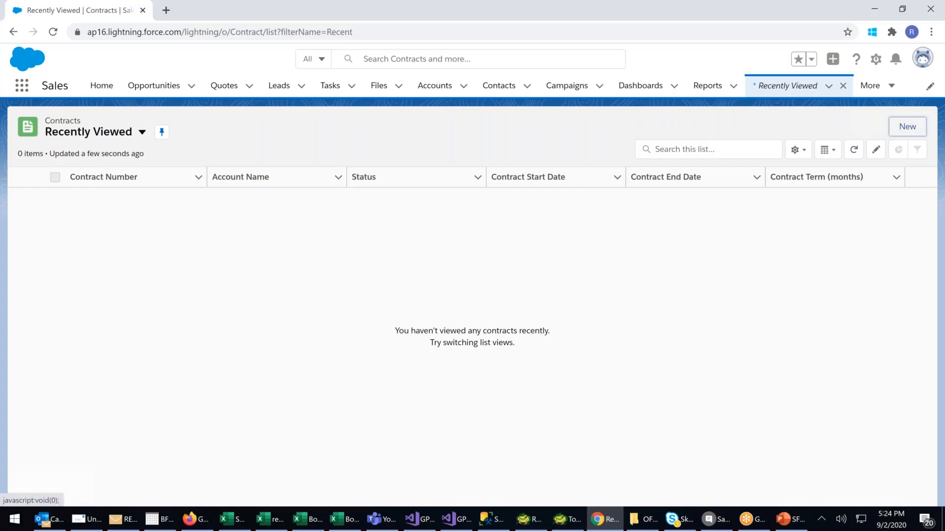
Start a new contract and set its account name to Bolywood.
click(907, 126)
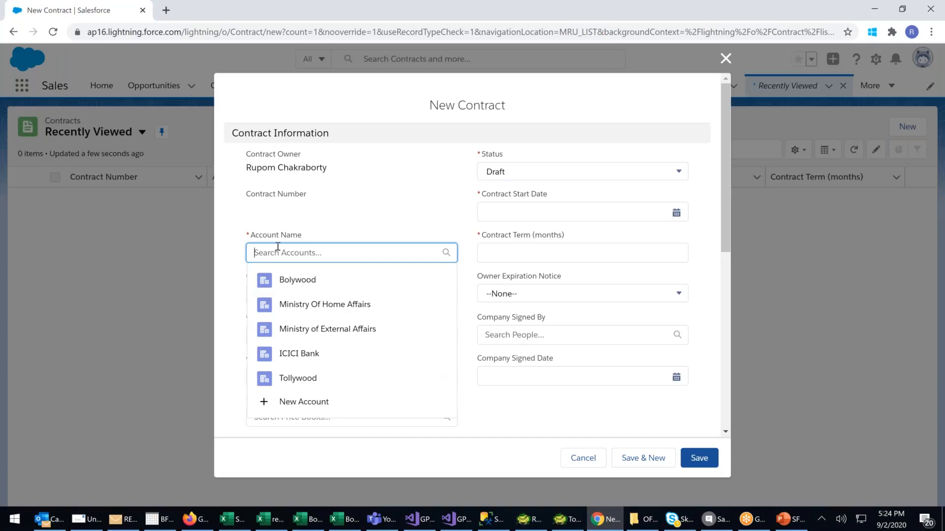
click(316, 220)
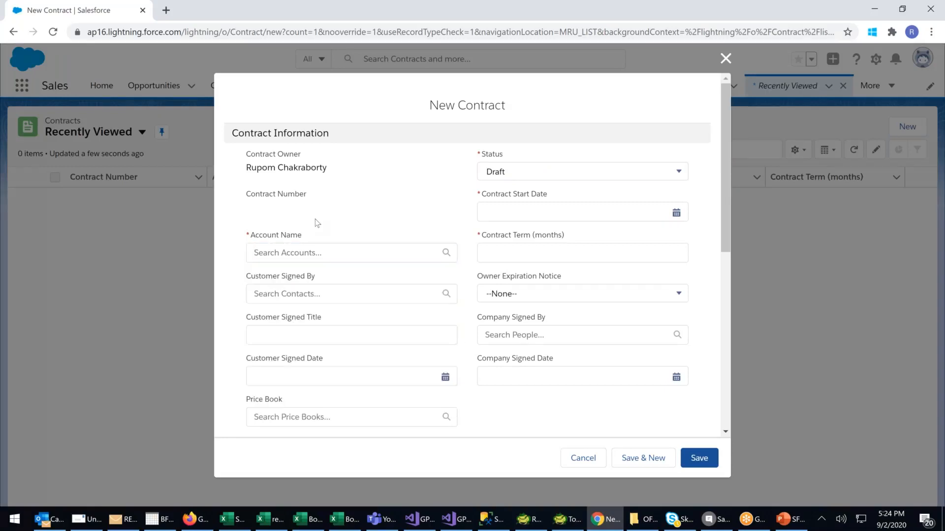
click(282, 252)
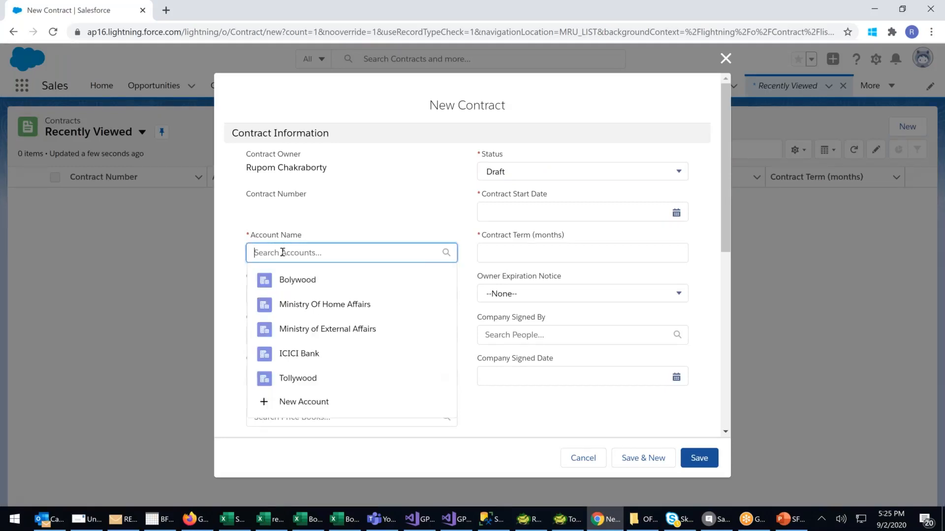
click(287, 281)
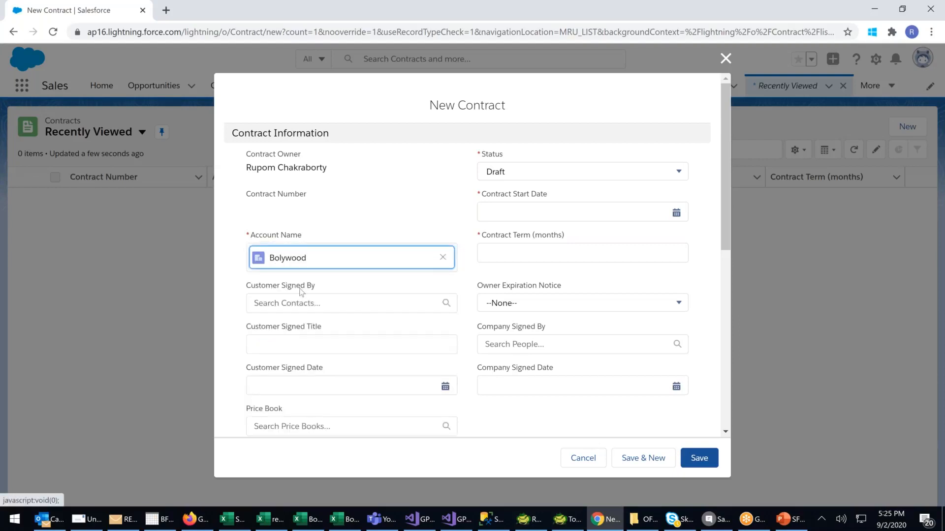
Choose the fifth suggested contact as the customer signer and enter Gen. Sec as the customer signed title.
click(308, 304)
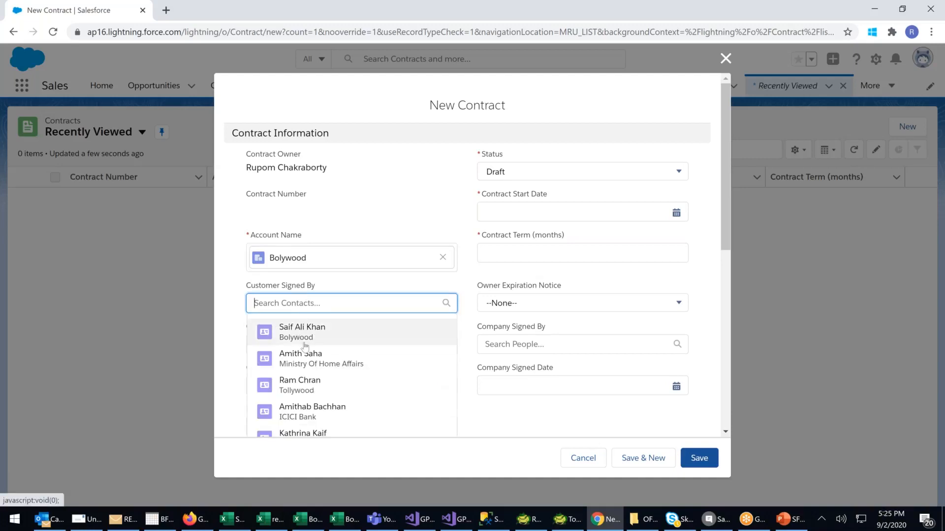
scroll(306, 346, down, 1)
click(309, 368)
click(293, 286)
text(Presid)
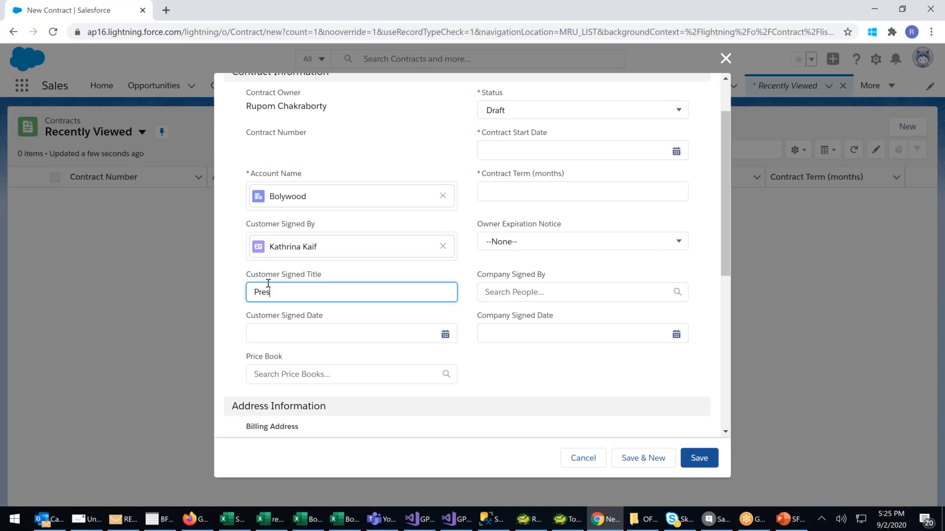
key(BackSpace)
key(BackSpace)
key(BackSpace)
key(BackSpace)
key(BackSpace)
key(BackSpace)
text(Gen. Sec)
Set both the customer signed date and the contract start date to 9/2/2020.
click(329, 329)
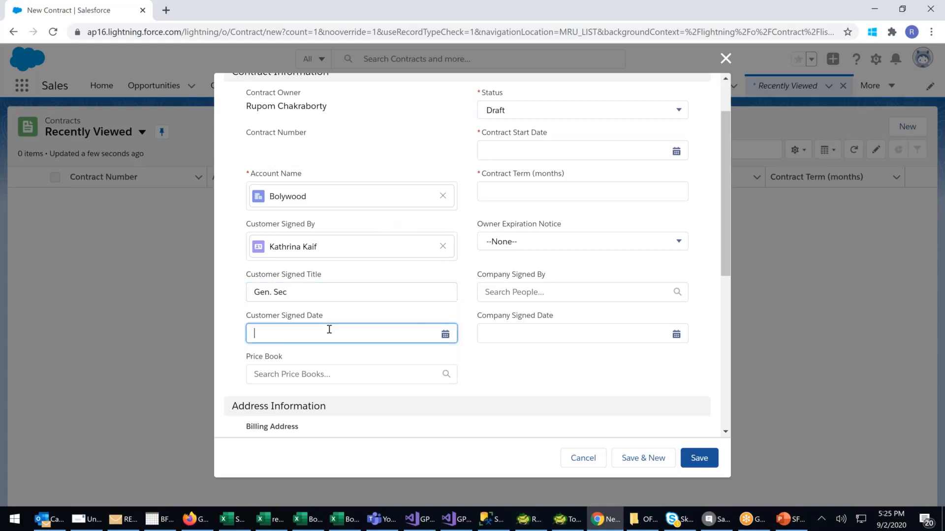
click(334, 162)
scroll(533, 237, up, 2)
click(516, 217)
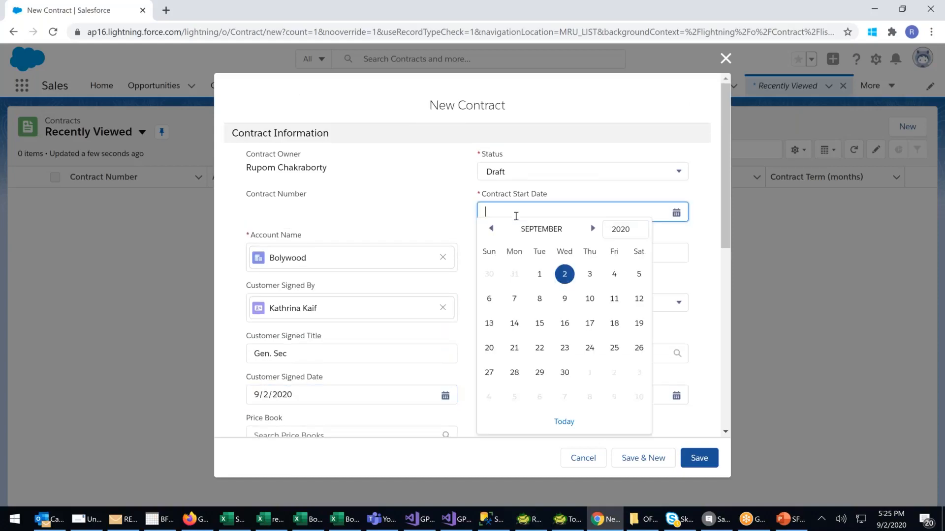
click(564, 273)
Set the contract term to 11 months and the owner expiration notice to 15 Days.
click(488, 251)
text(11)
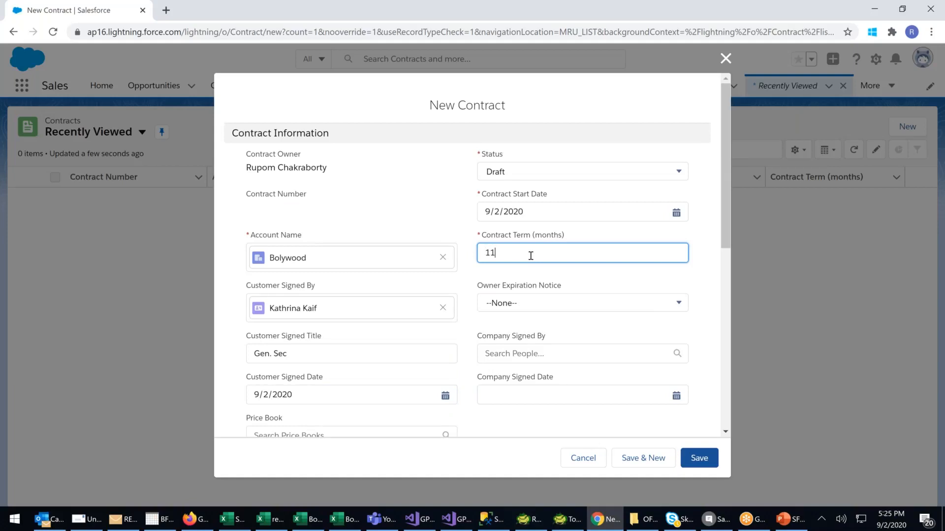
click(521, 285)
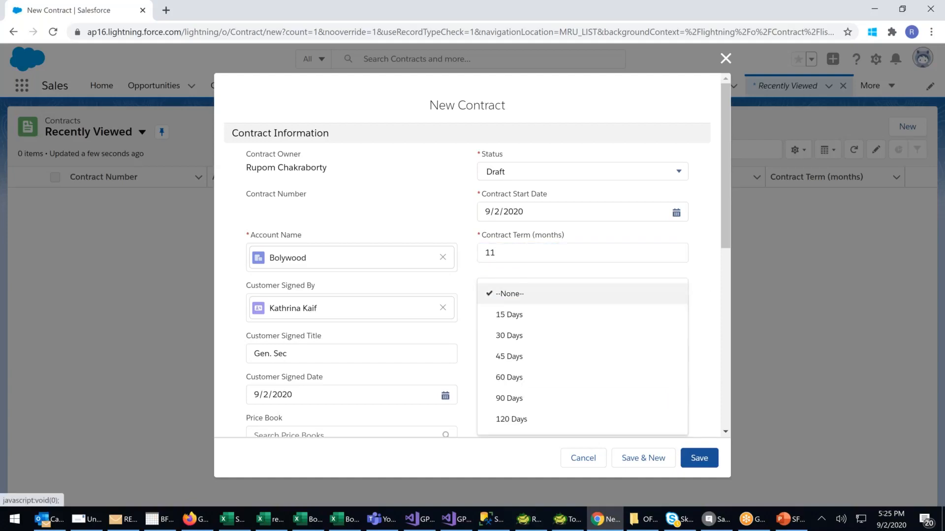
click(513, 321)
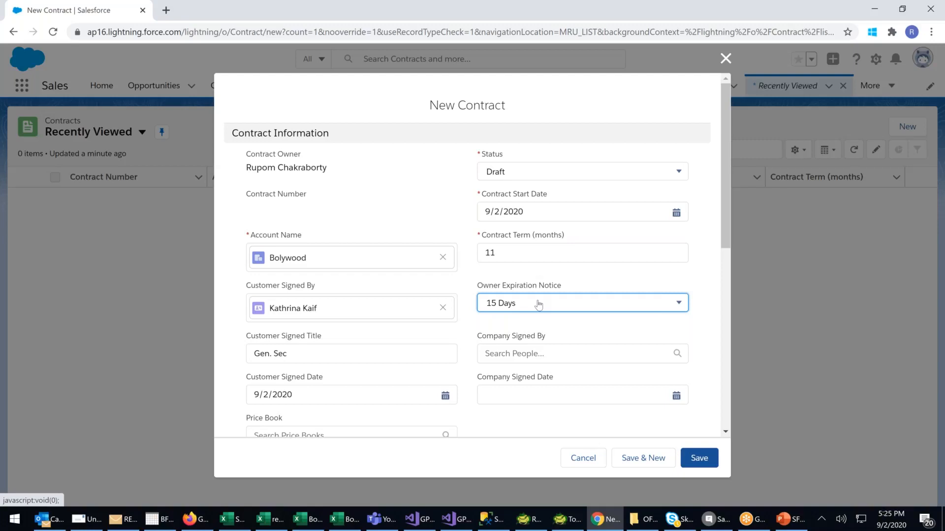
Select the suggested user as the company signer and set the company signed date to 9/2/2020.
click(527, 351)
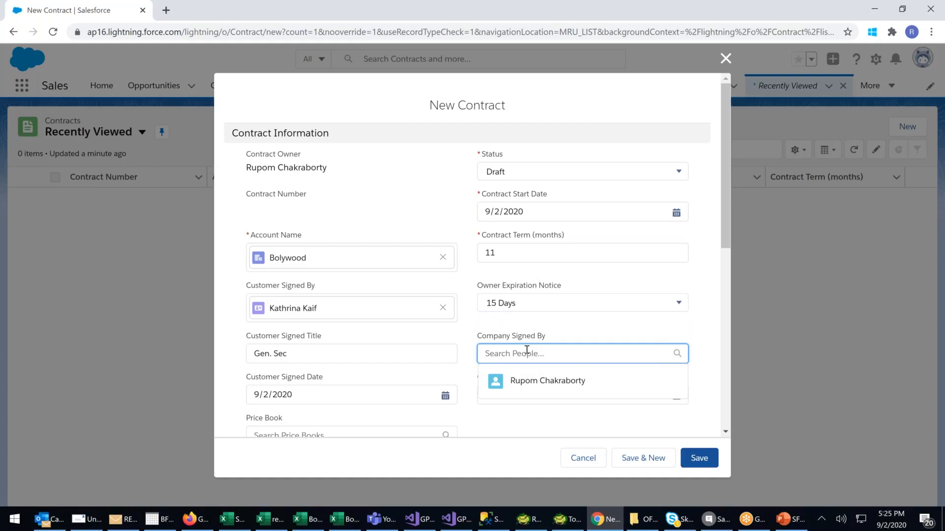
scroll(541, 340, down, 1)
click(549, 320)
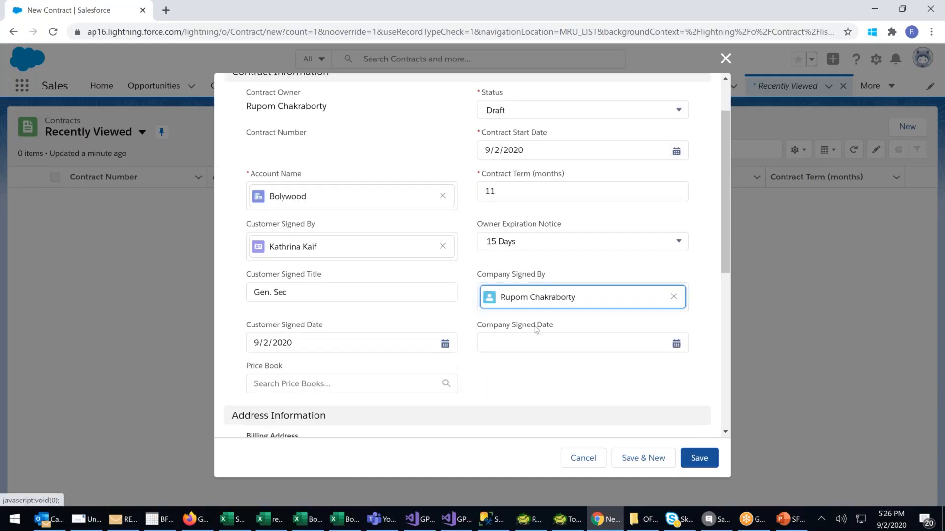
click(507, 344)
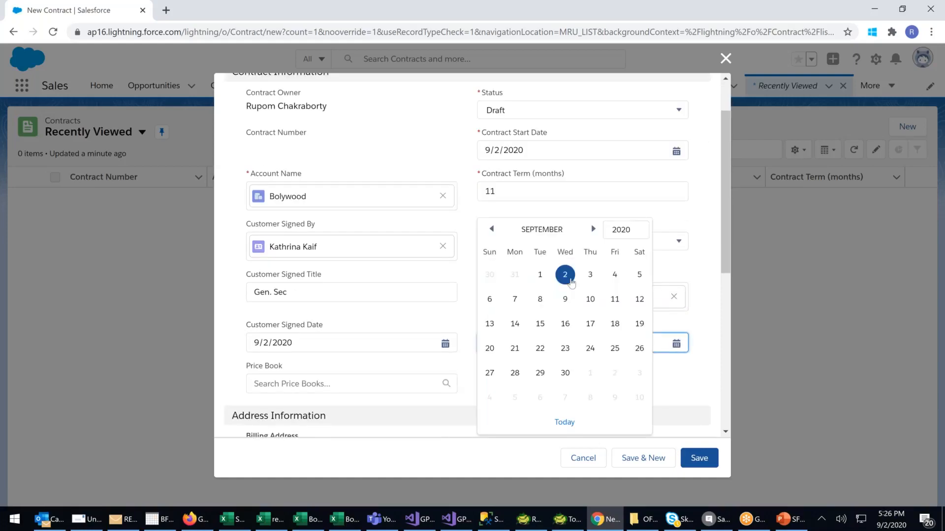
click(565, 275)
Examine the price books offered for the contract without choosing one.
scroll(381, 341, down, 2)
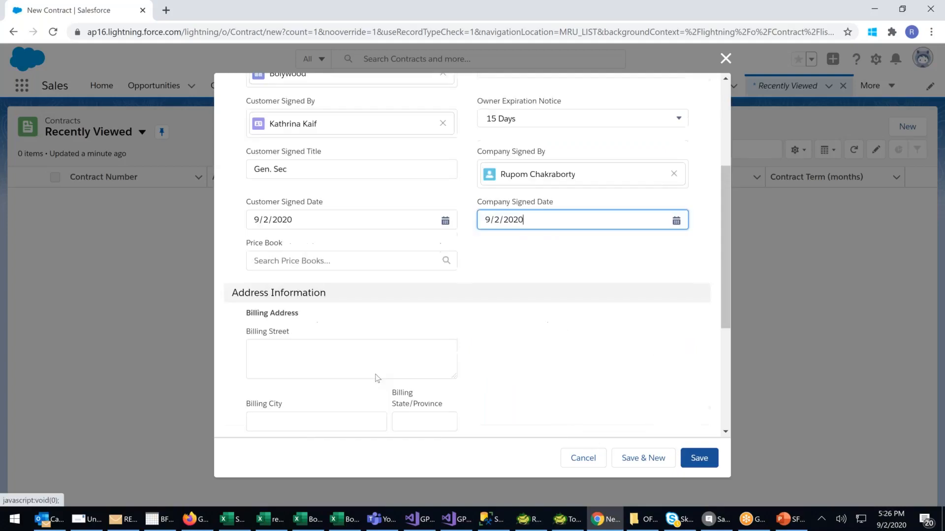
scroll(386, 239, down, 2)
scroll(330, 202, up, 1)
click(326, 200)
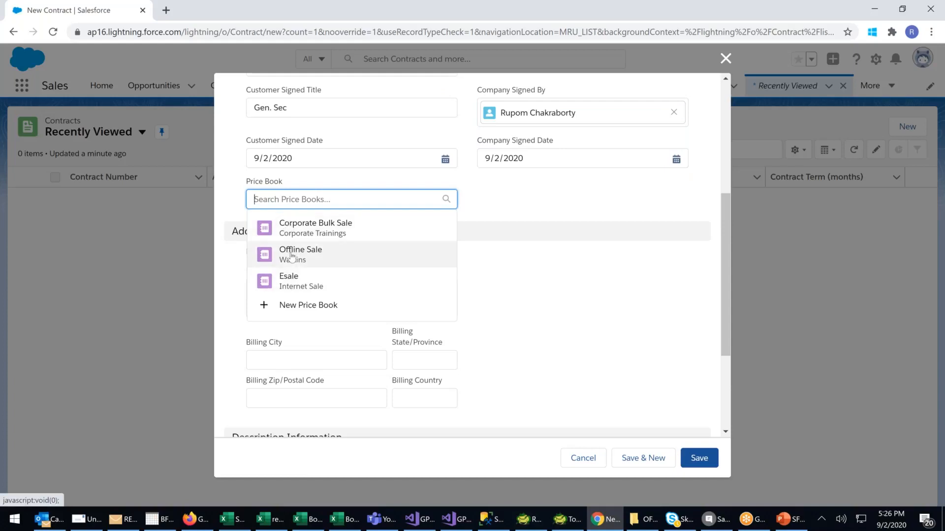
scroll(338, 215, up, 3)
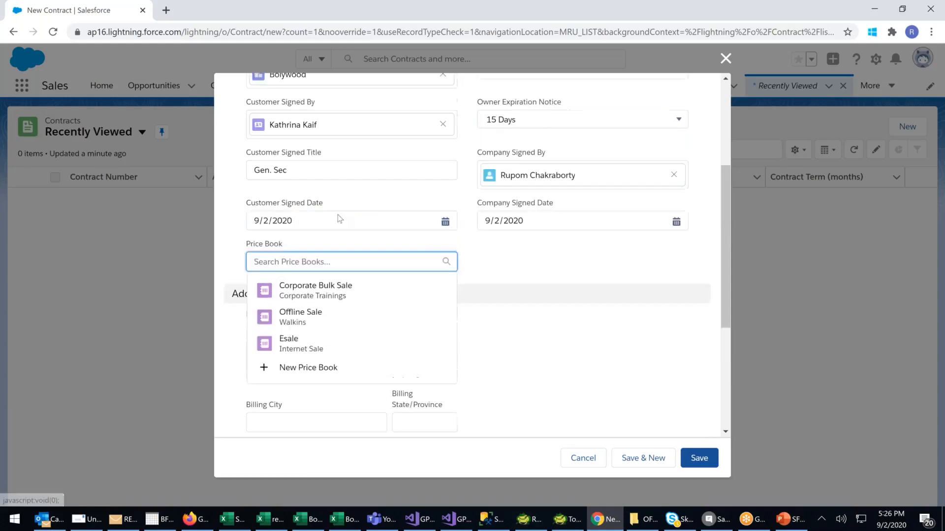
click(536, 362)
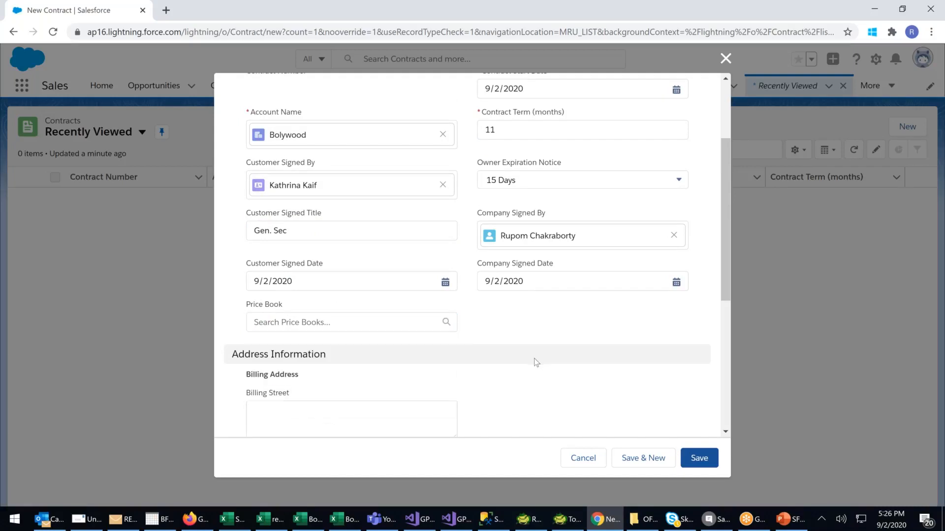
Enter "01. Goods once sold will not taken back" as the first line of the contract's special terms.
scroll(536, 361, down, 3)
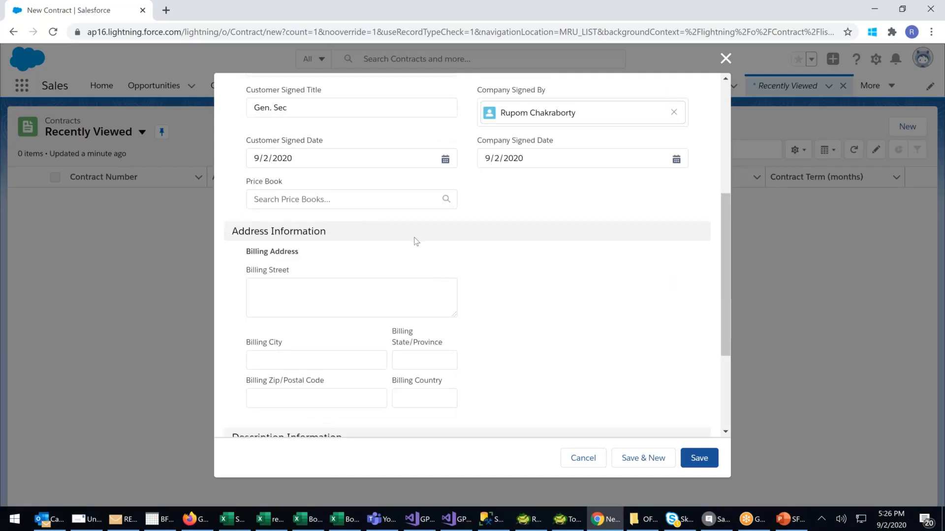
scroll(472, 275, down, 3)
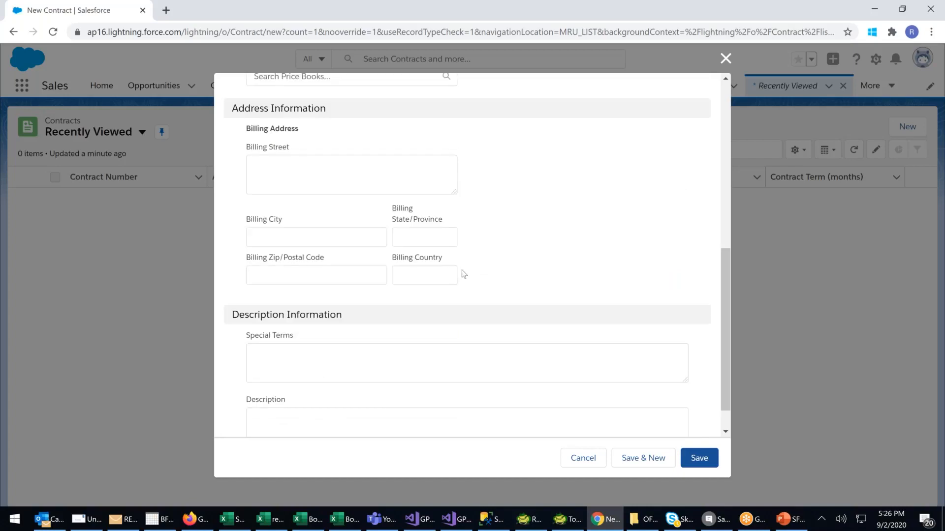
scroll(462, 274, down, 1)
click(322, 330)
text(01. Goods once sold w)
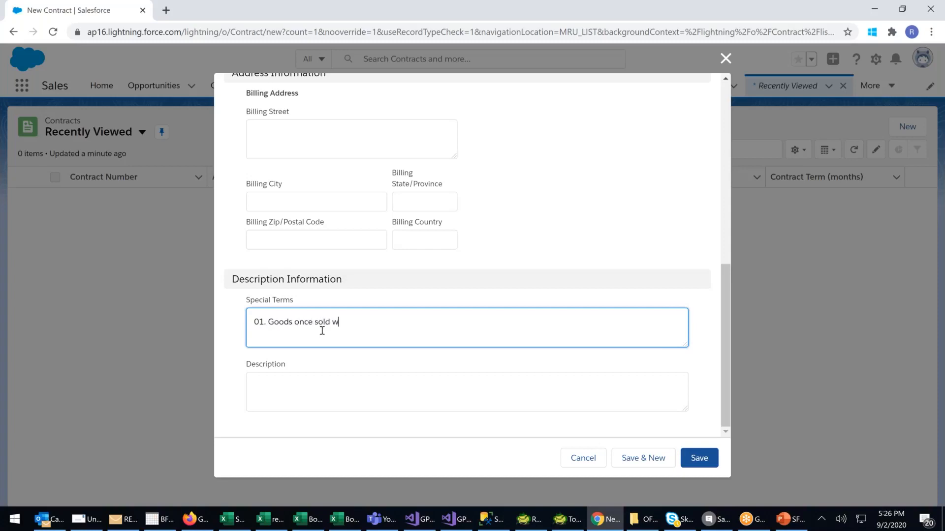
text(ill not t)
text(aken bac)
text(k )
text(02.)
Add a second special terms line reading "02. Warranty to be covered by the Brand not by the seller".
text(W)
key(BackSpace)
text(Warranty )
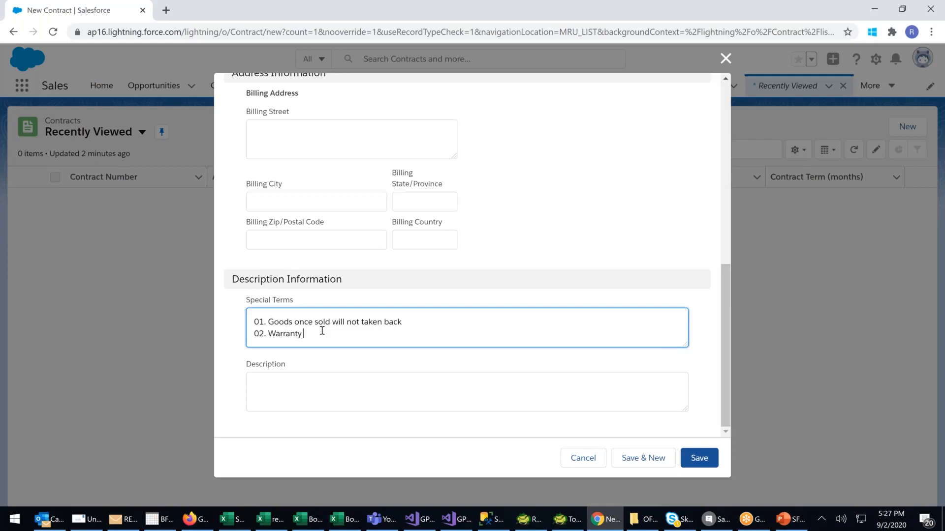
text(to be covered )
text(by the Br)
text(and)
text(ni)
text(t)
key(BackSpace)
key(BackSpace)
text(ot by the seller)
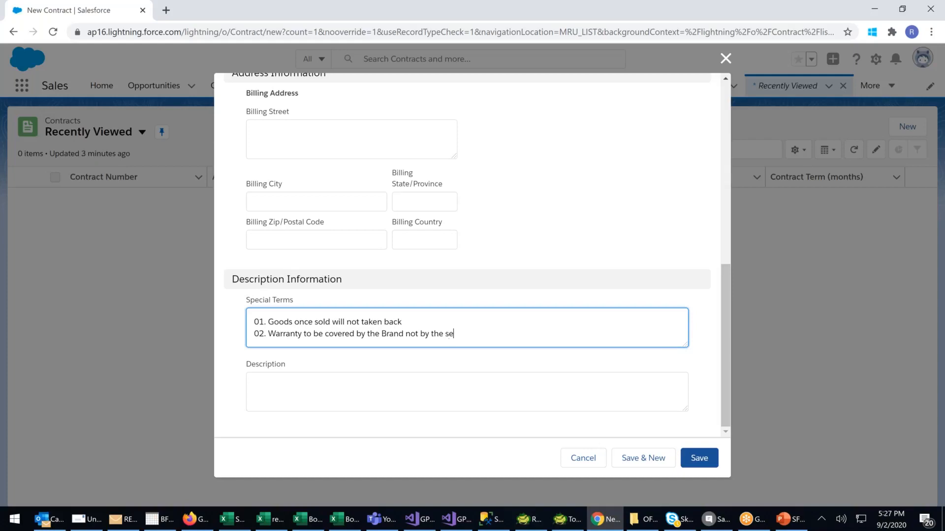
Fill the contract description with a few short lines of placeholder text and save the contract.
click(297, 377)
text(hbgfh)
key(Return)
text(n)
key(Return)
text(gfn)
key(Return)
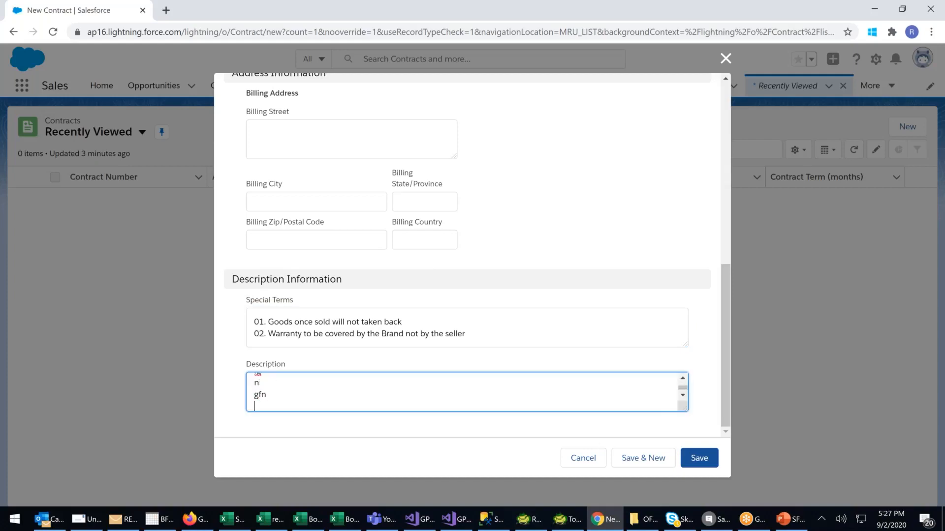
click(693, 467)
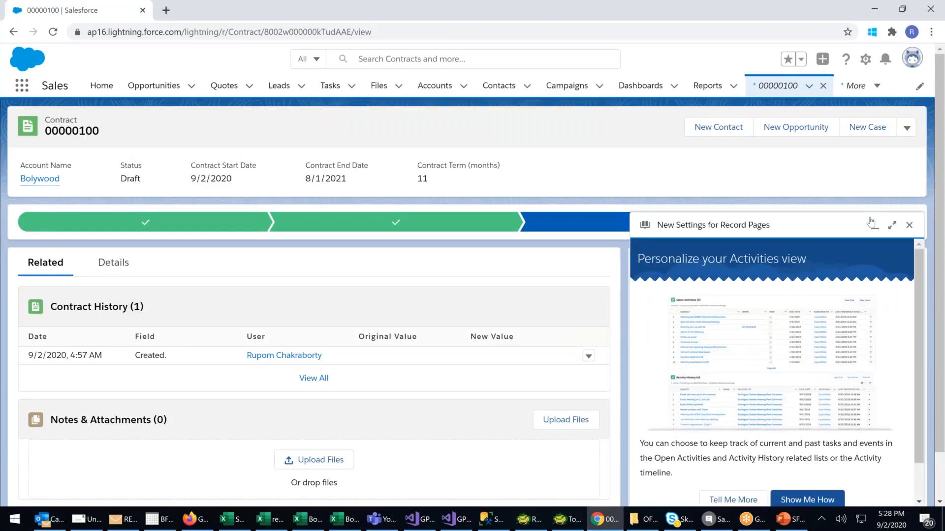
Dismiss the record page settings prompt and upload the AHL1 image from the OF100 folder to the contract's notes and attachments.
click(909, 225)
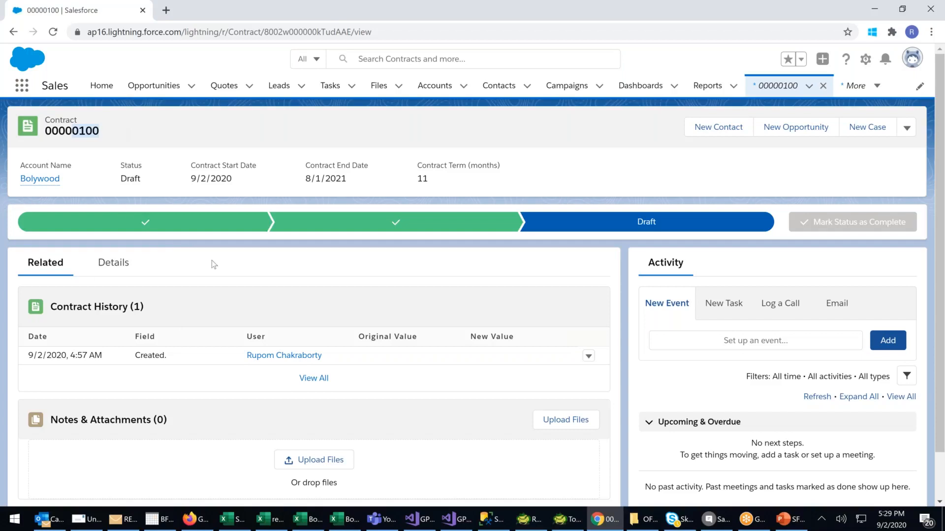
scroll(212, 260, down, 1)
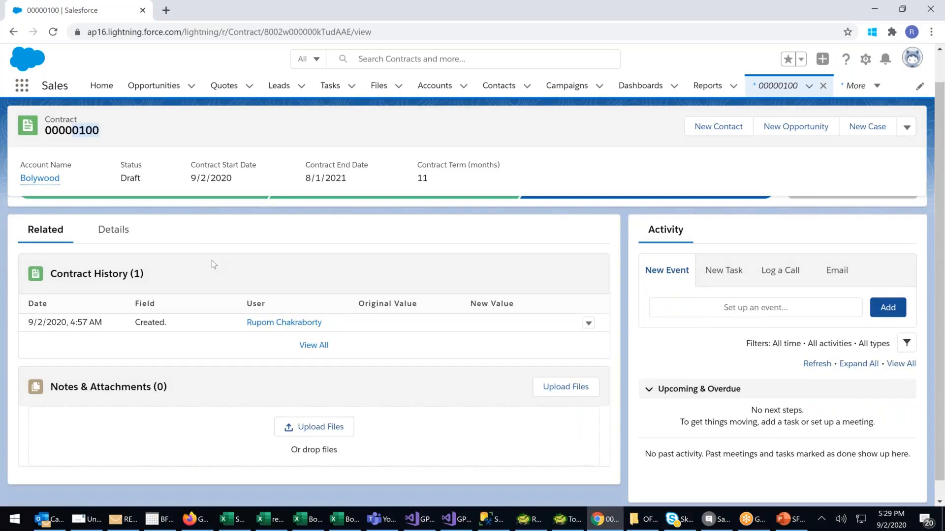
click(313, 412)
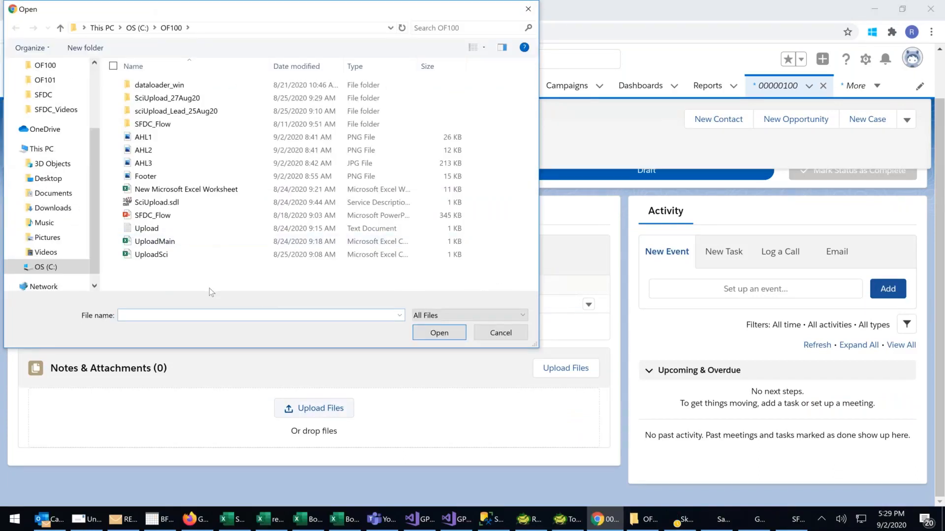
double_click(143, 140)
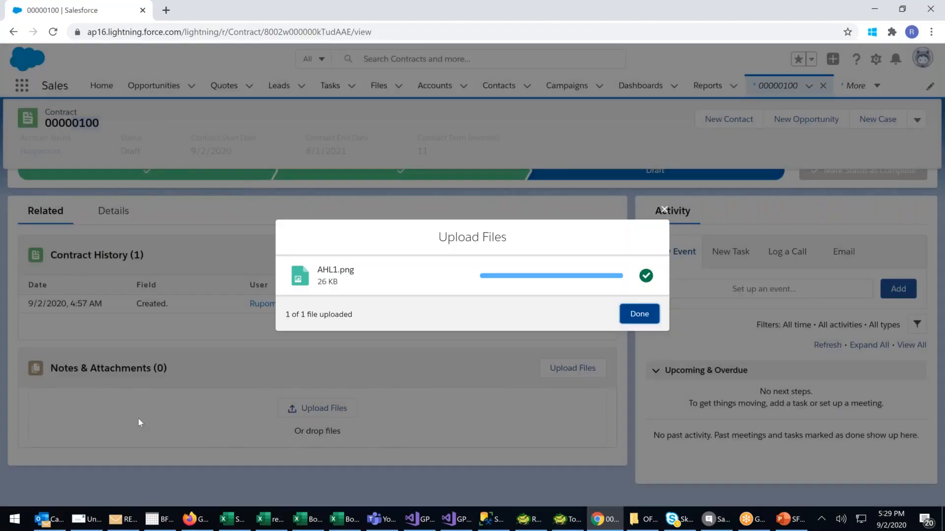
click(640, 315)
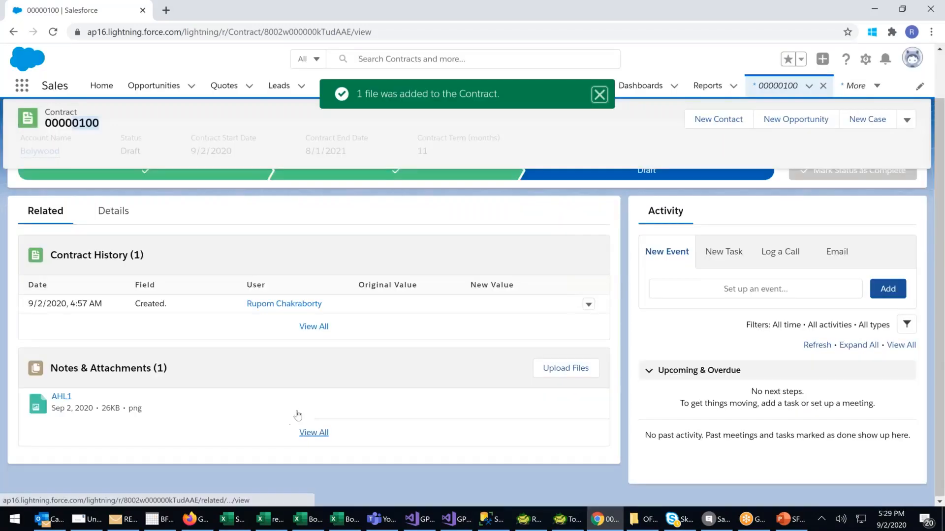
Examine the Email, New Task and New Event activity forms available for the contract.
scroll(299, 414, up, 2)
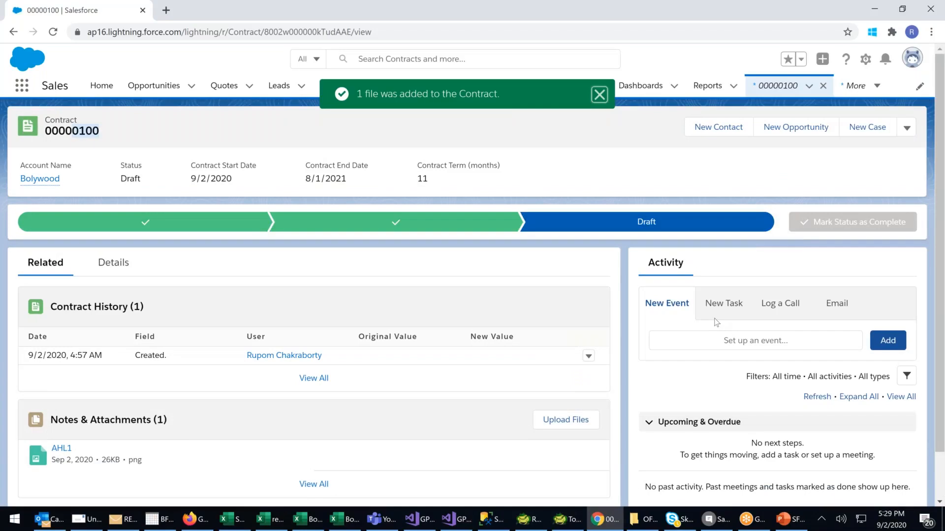
click(839, 309)
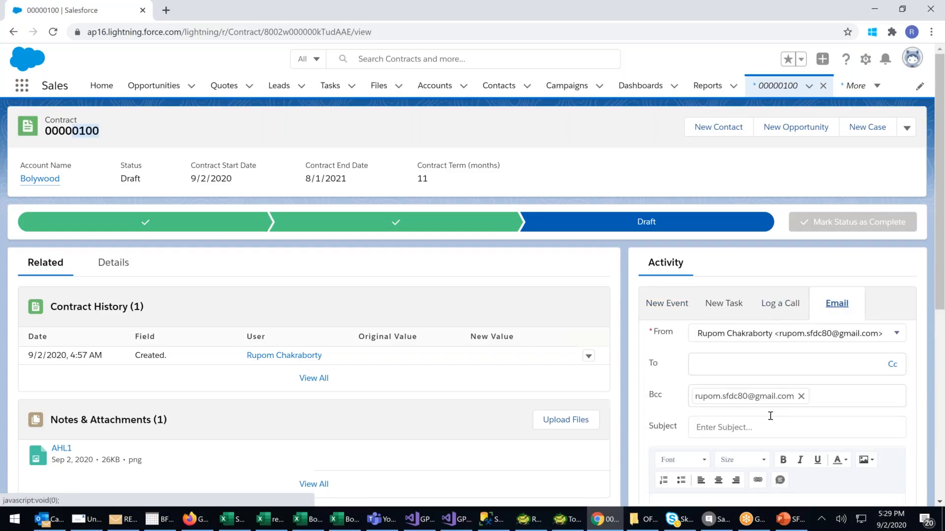
scroll(766, 401, down, 1)
scroll(761, 386, up, 1)
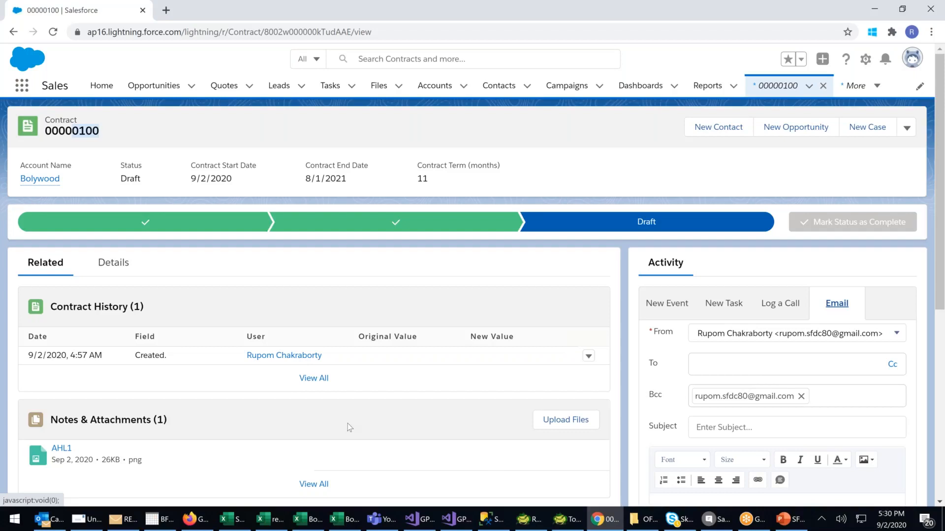
scroll(348, 423, down, 2)
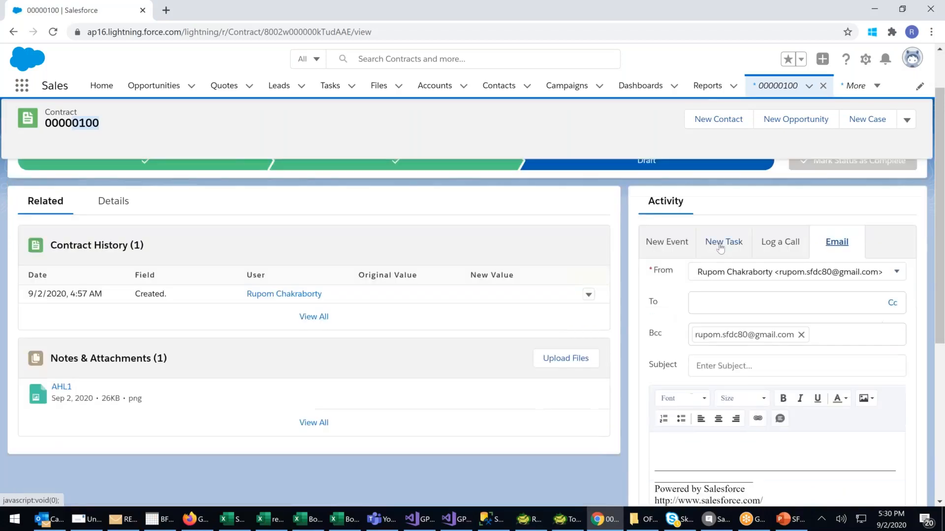
click(720, 248)
click(678, 246)
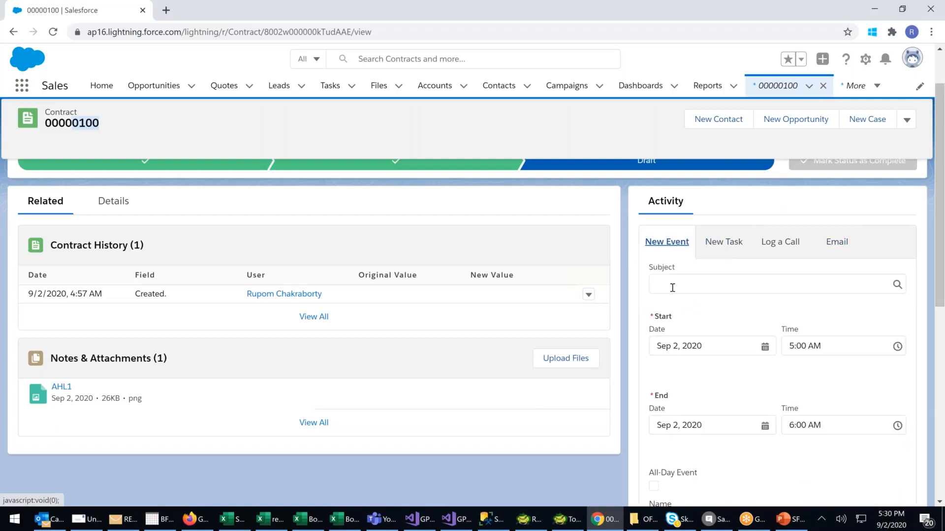
Enter "Contract Terms" as the new event's subject, correcting the misspelled first word with the suggested spelling.
click(672, 286)
text(Contract)
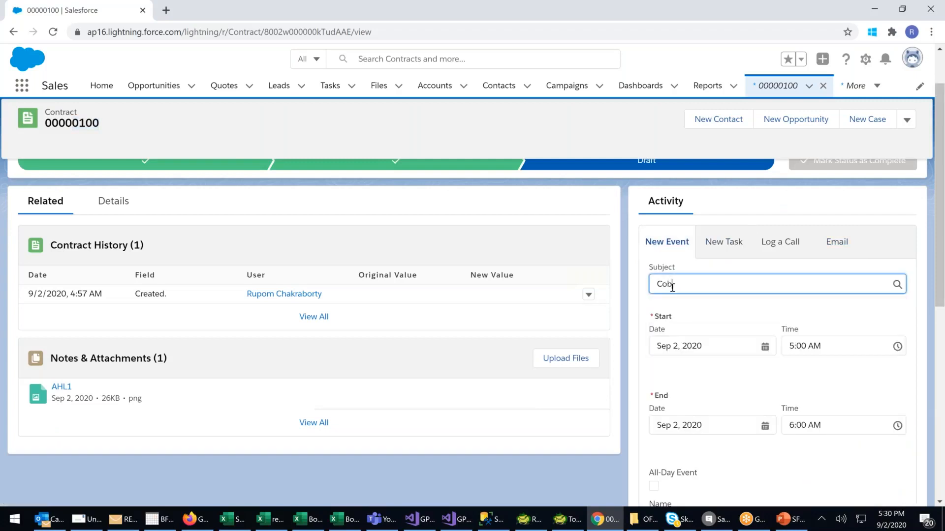
text( Terms)
right_click(674, 273)
right_click(668, 290)
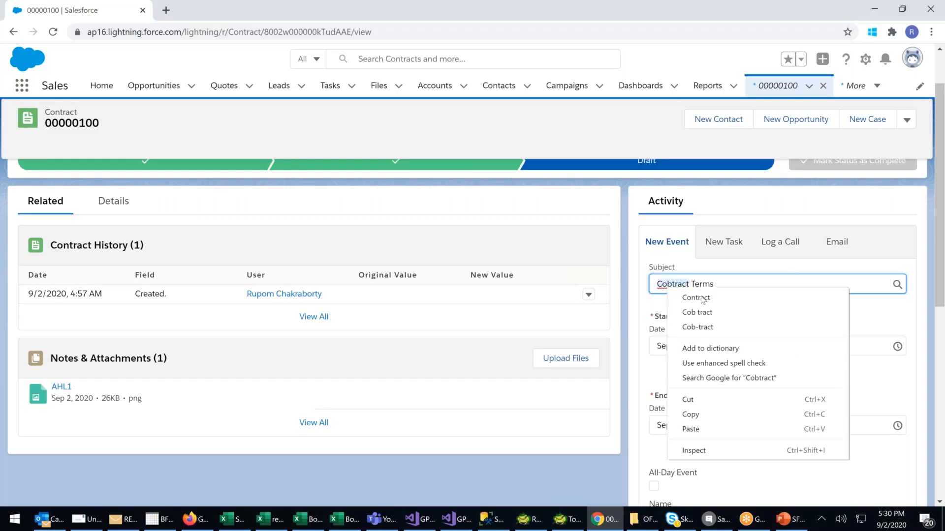
click(699, 297)
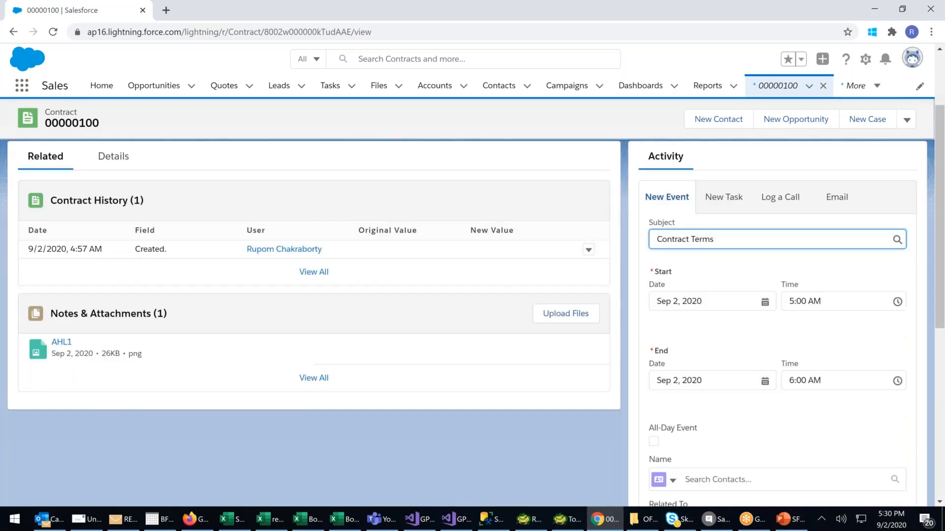
Set the event's name to the first contact listed under Bolywood, replacing the other Bolywood contact picked initially.
scroll(732, 398, down, 2)
click(732, 400)
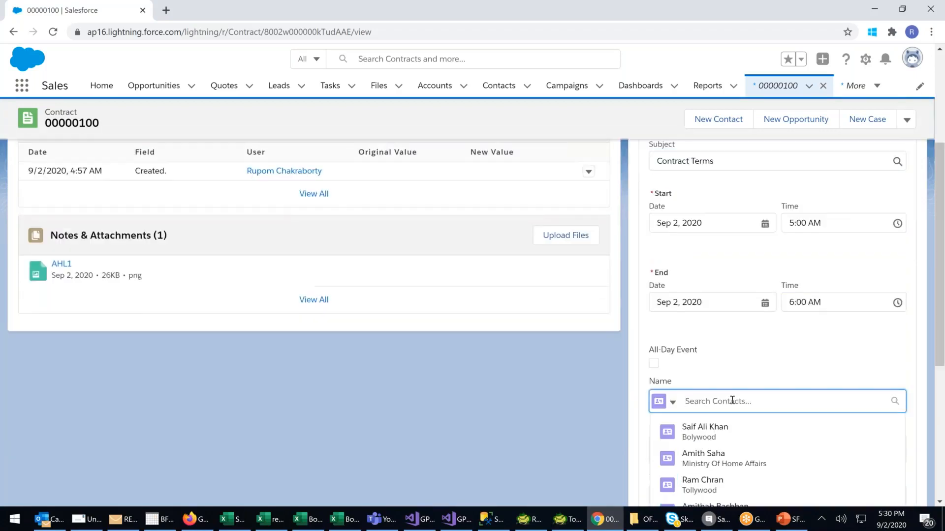
scroll(731, 399, down, 1)
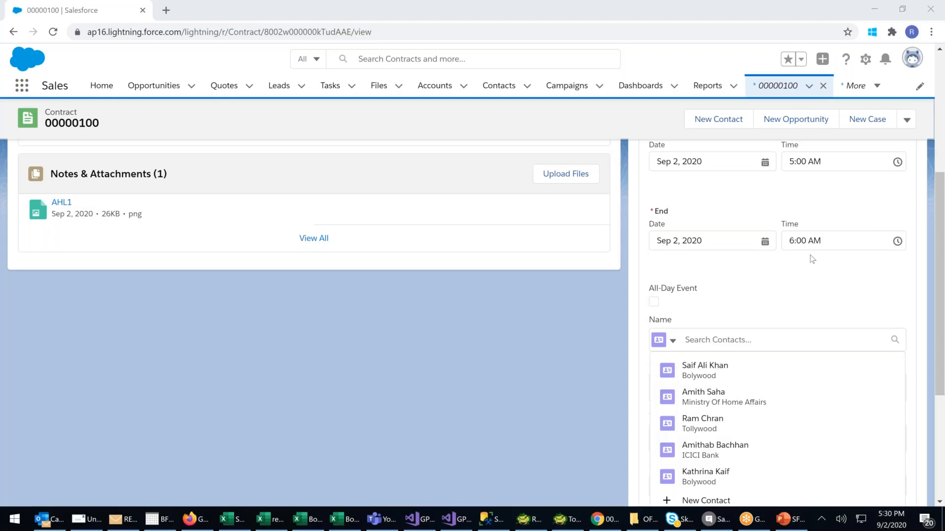
scroll(695, 351, down, 2)
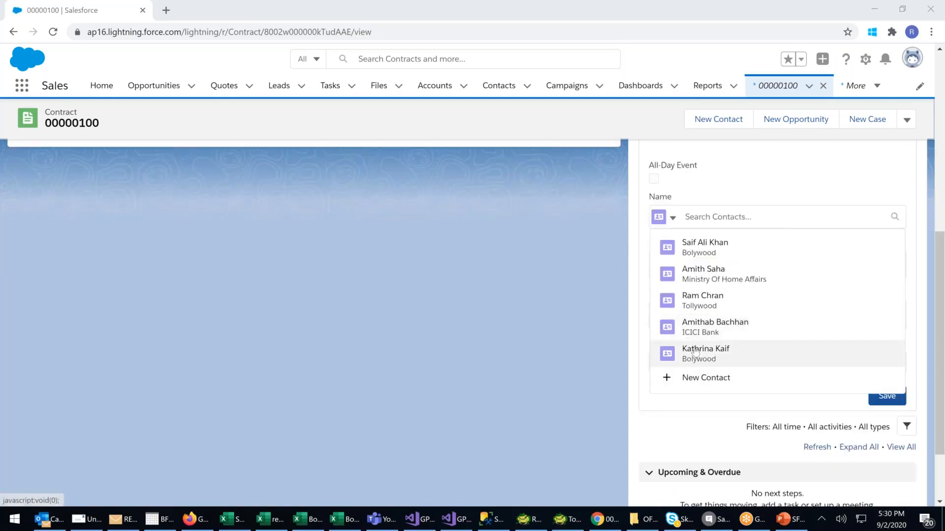
click(695, 350)
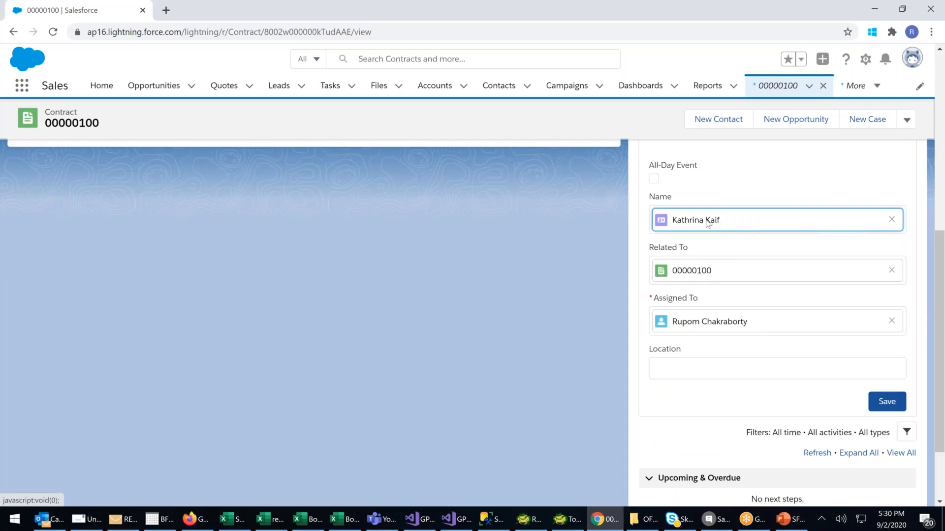
click(892, 220)
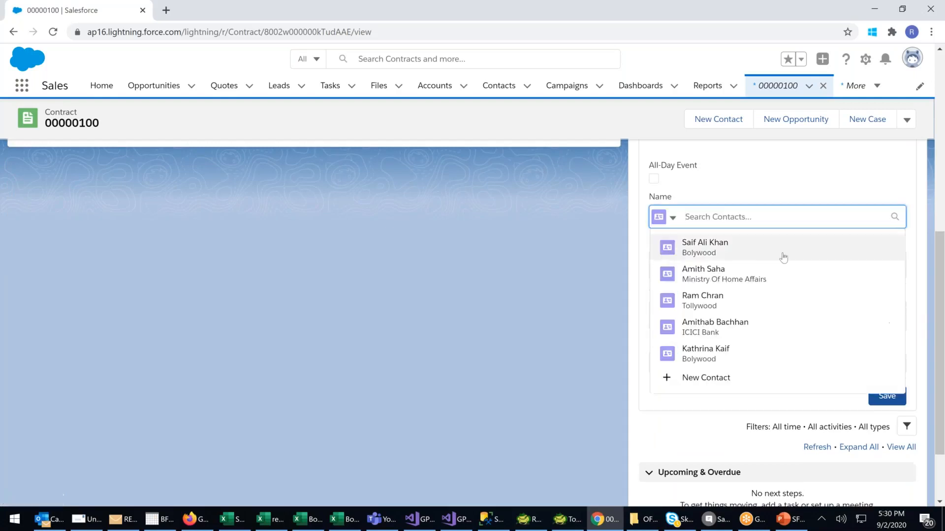
click(695, 248)
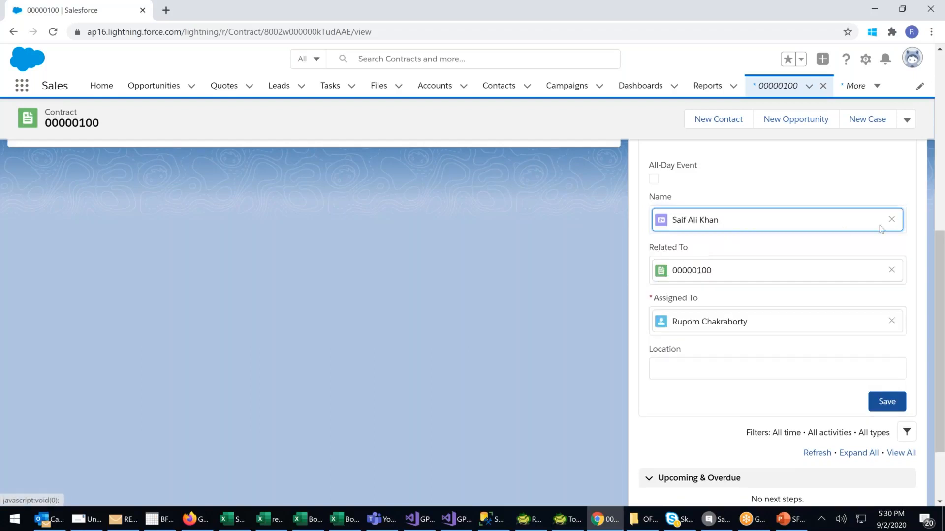
Check the remaining event fields and save the Contract Terms event on the contract.
scroll(790, 278, up, 1)
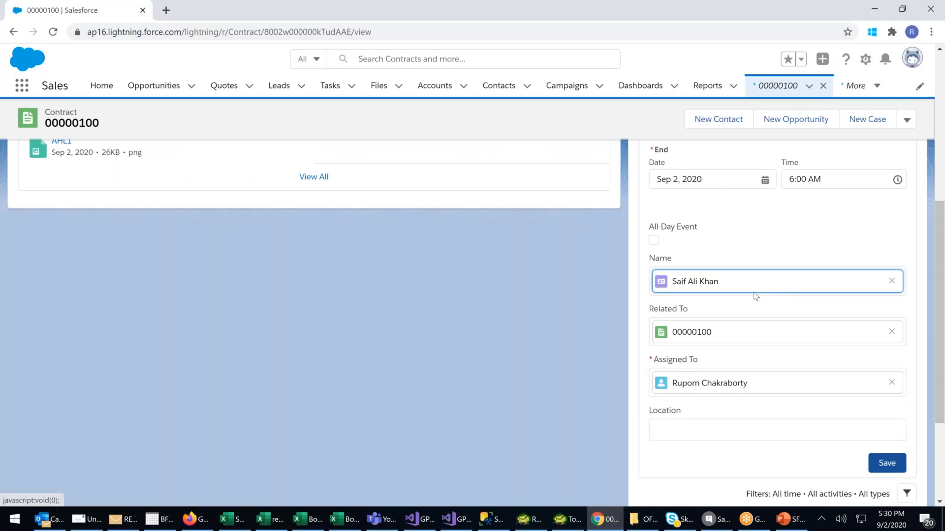
scroll(756, 296, up, 1)
scroll(713, 300, down, 3)
click(678, 306)
click(887, 340)
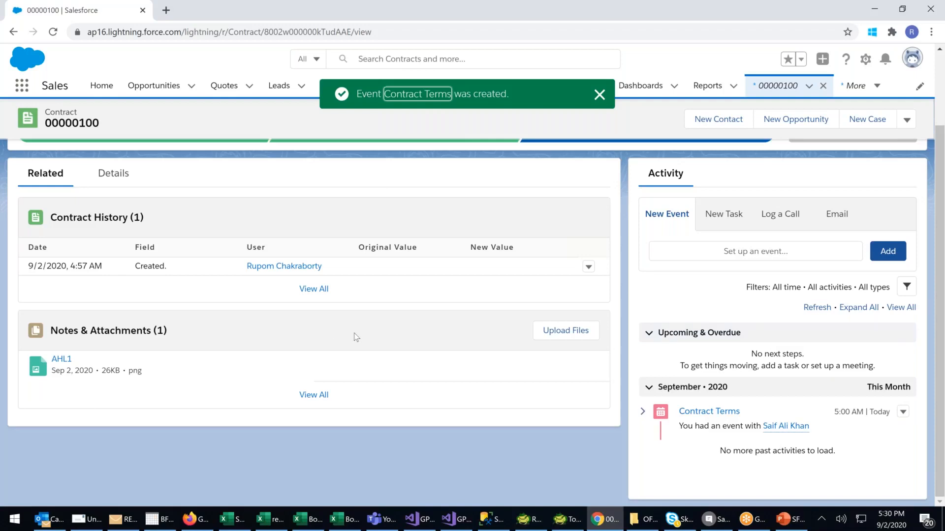
Activate the Bolywood contract.
scroll(356, 337, up, 2)
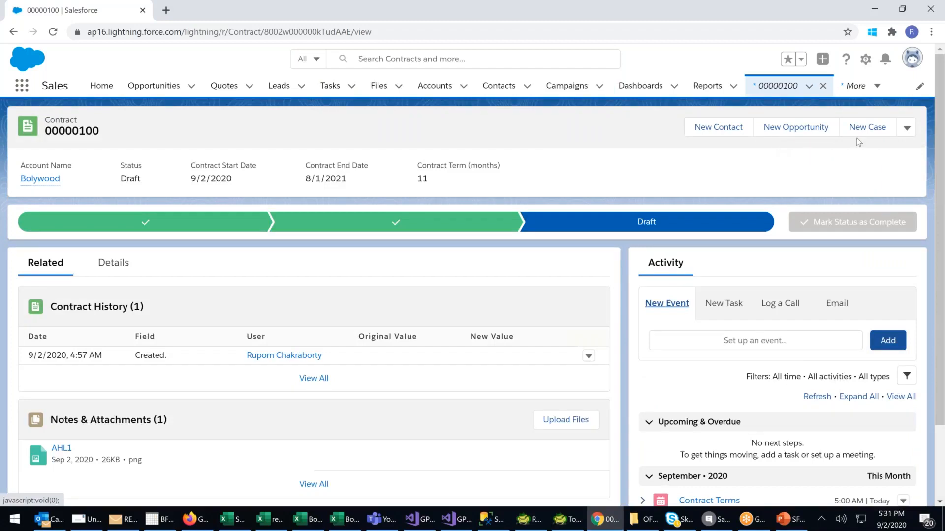
click(907, 128)
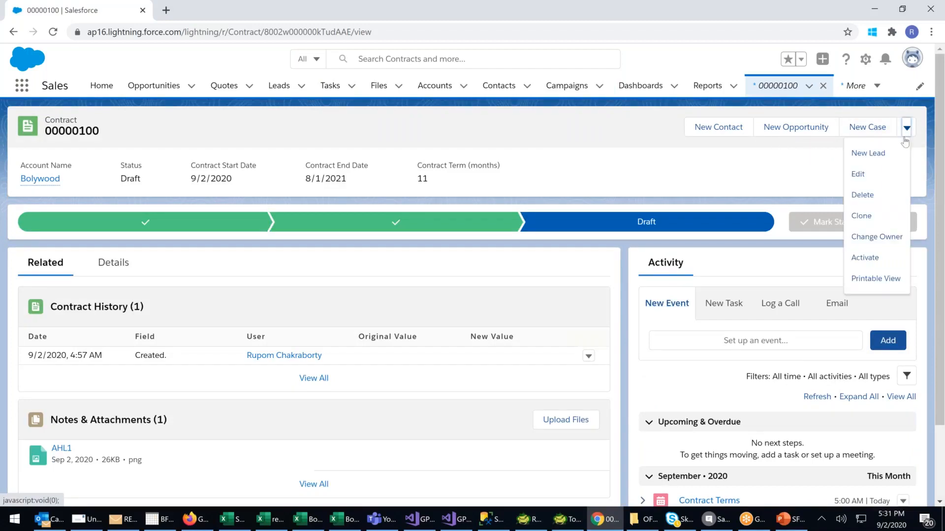
click(864, 259)
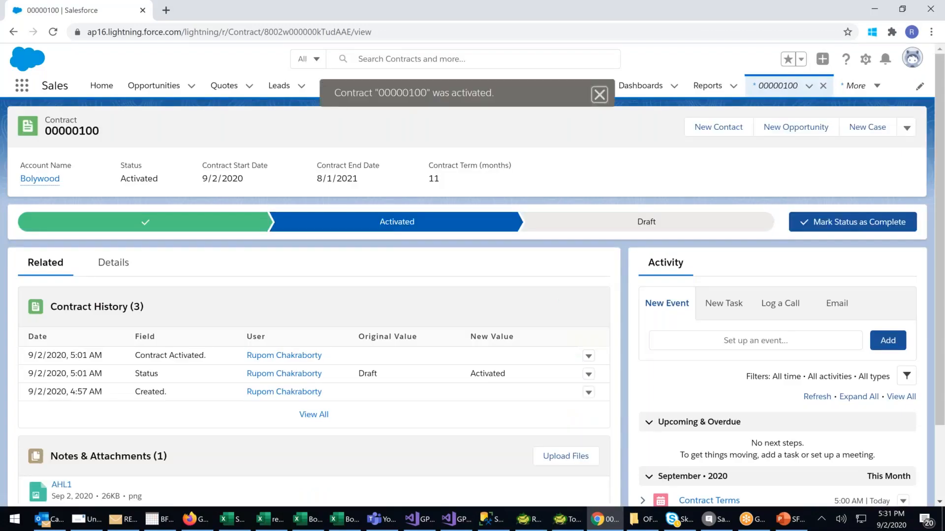
Examine the activated contract's history, attachments and full details, including its special terms and description.
scroll(284, 362, down, 1)
scroll(284, 360, down, 3)
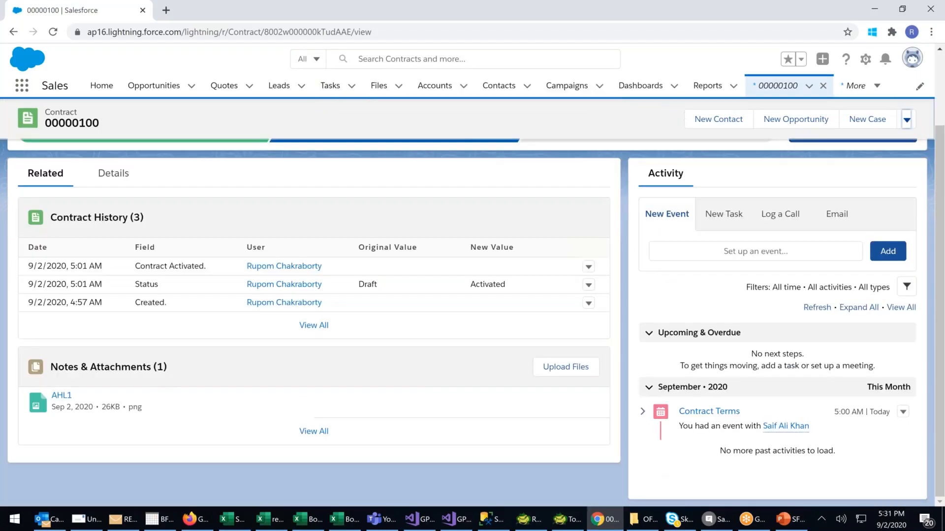
scroll(115, 264, up, 4)
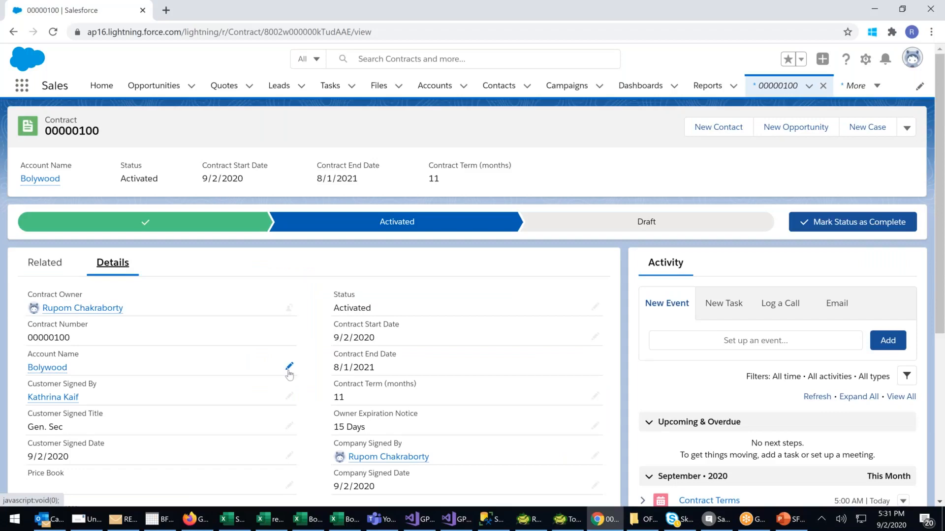
scroll(177, 240, down, 3)
scroll(179, 364, down, 3)
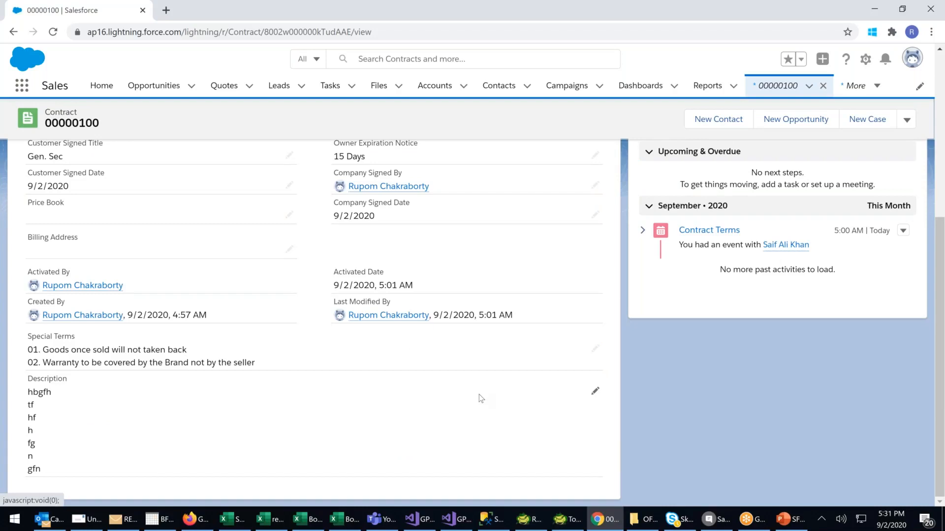
scroll(449, 377, up, 6)
scroll(449, 377, down, 3)
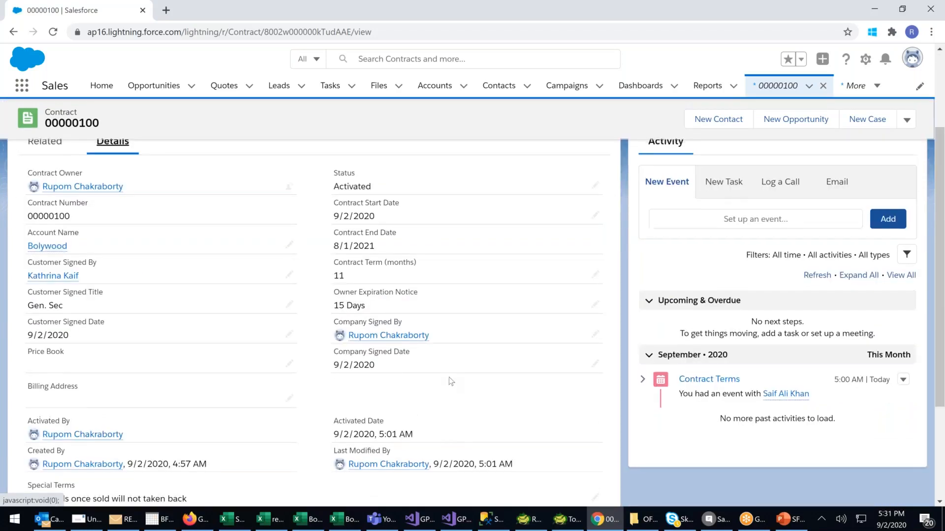
scroll(449, 377, up, 3)
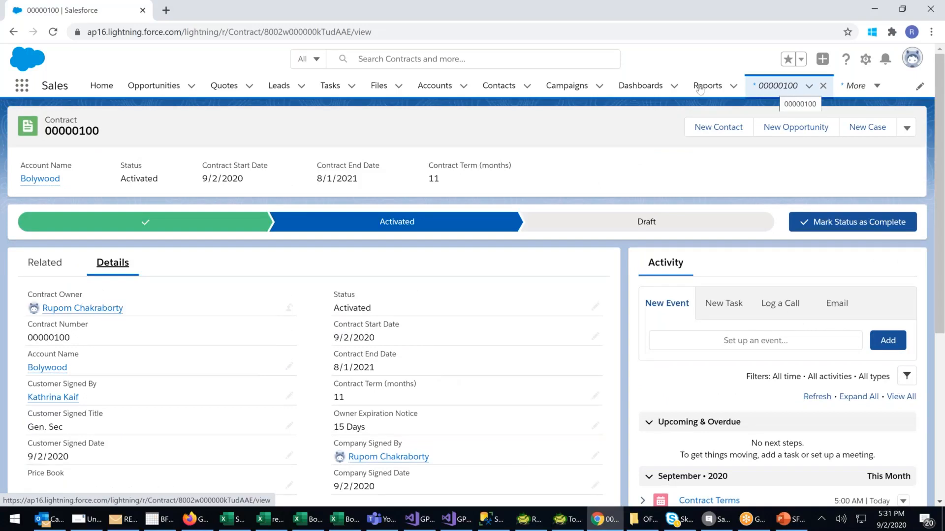
Open the Contracts list from the complete list of apps and items and start a new contract.
click(24, 90)
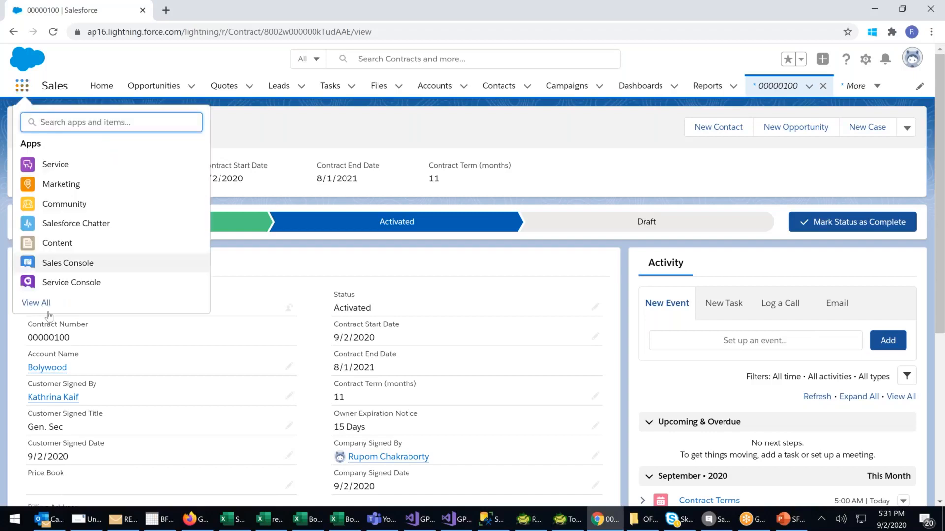
click(31, 302)
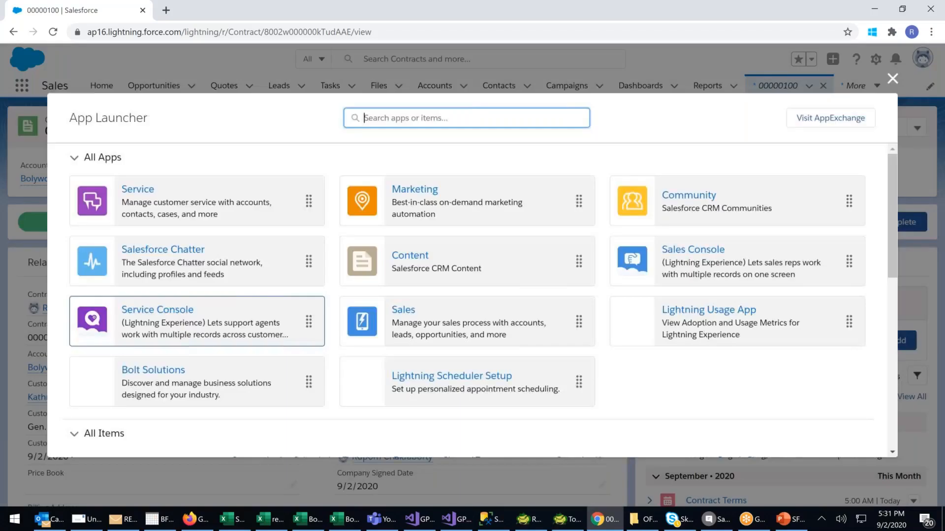
scroll(300, 312, down, 4)
scroll(248, 406, down, 1)
click(248, 401)
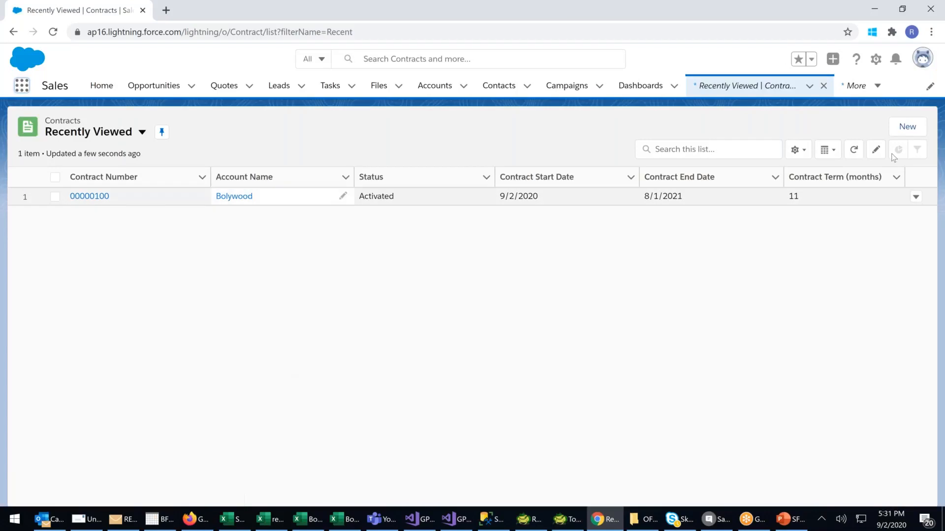
click(909, 130)
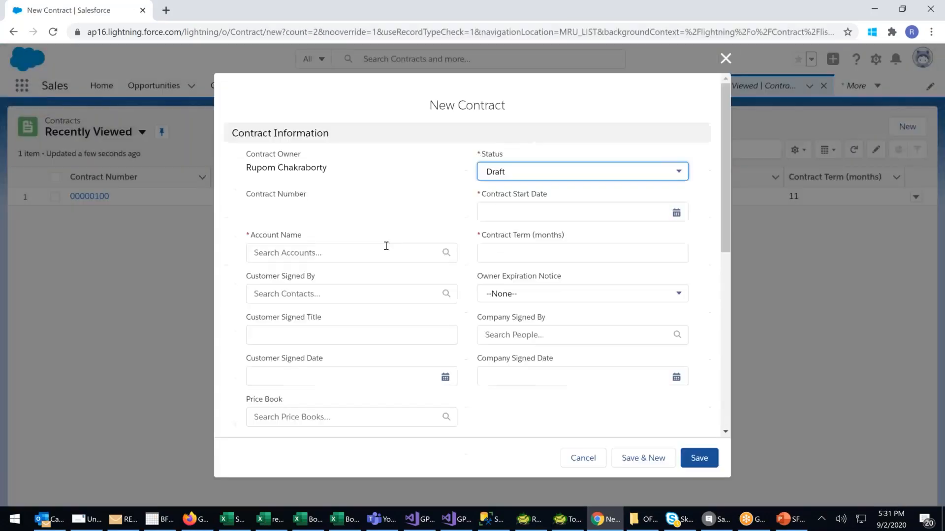
Try Ministry of External Affairs as the account with the first Bolywood contact as customer signatory, and clear that signatory.
click(384, 249)
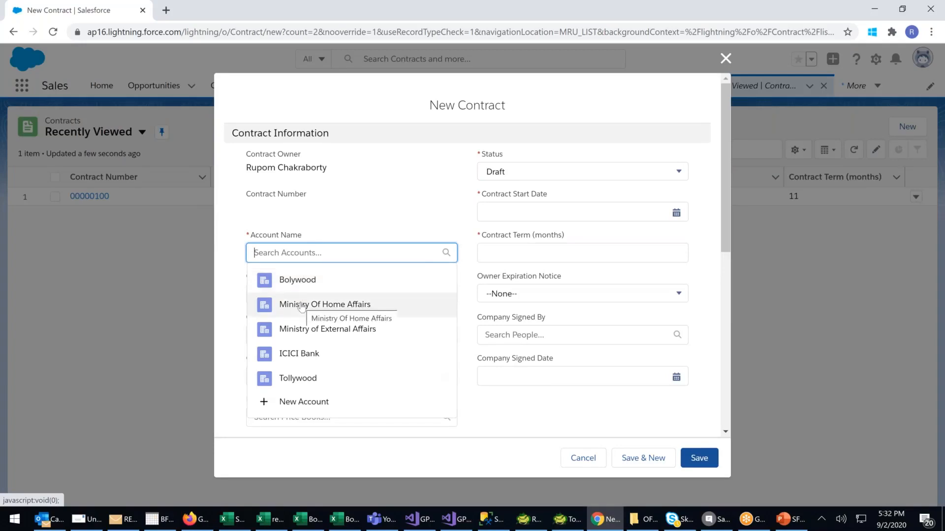
click(310, 332)
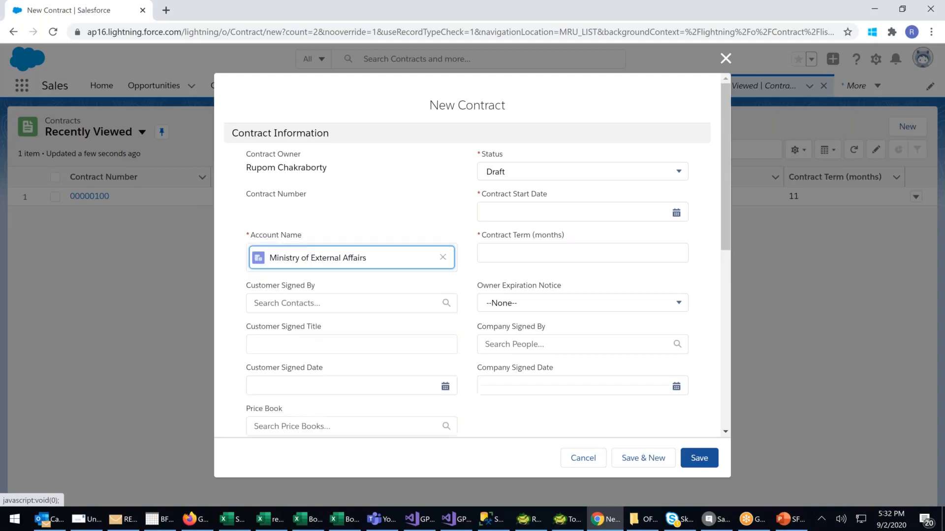
click(306, 303)
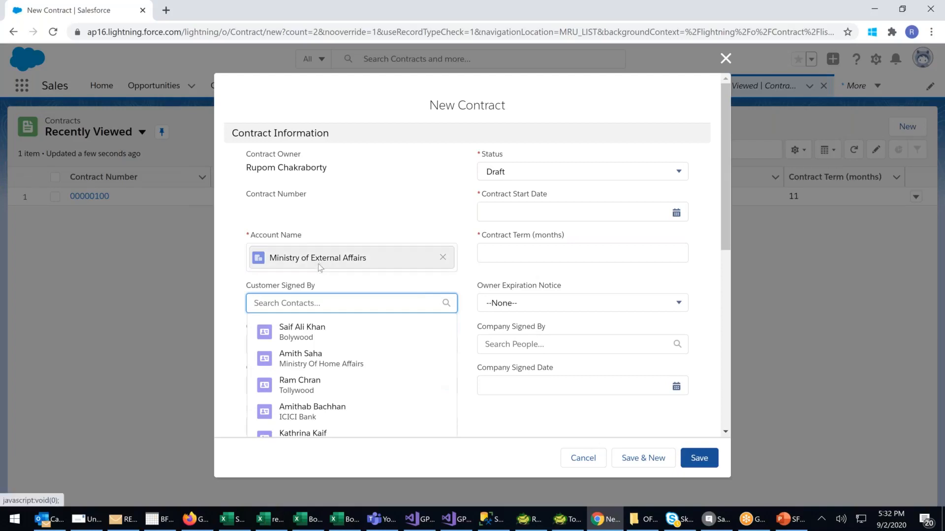
click(302, 331)
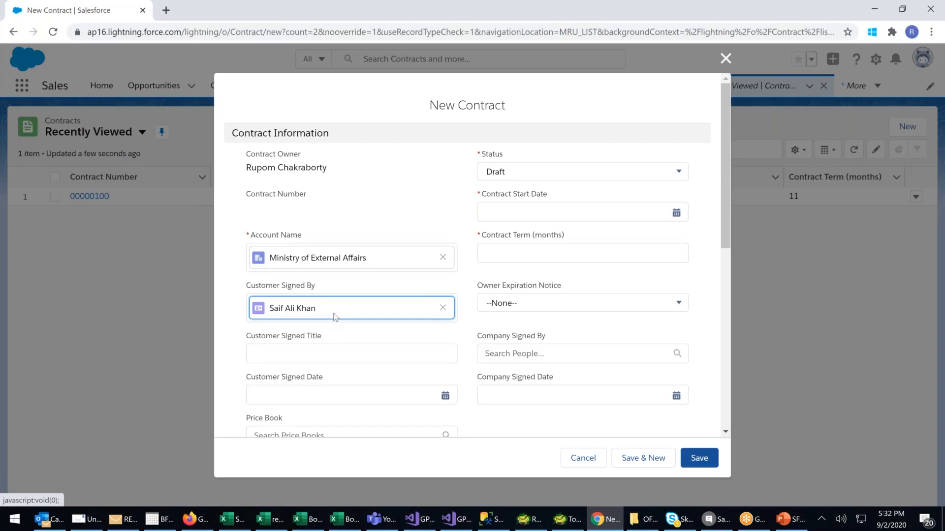
click(492, 210)
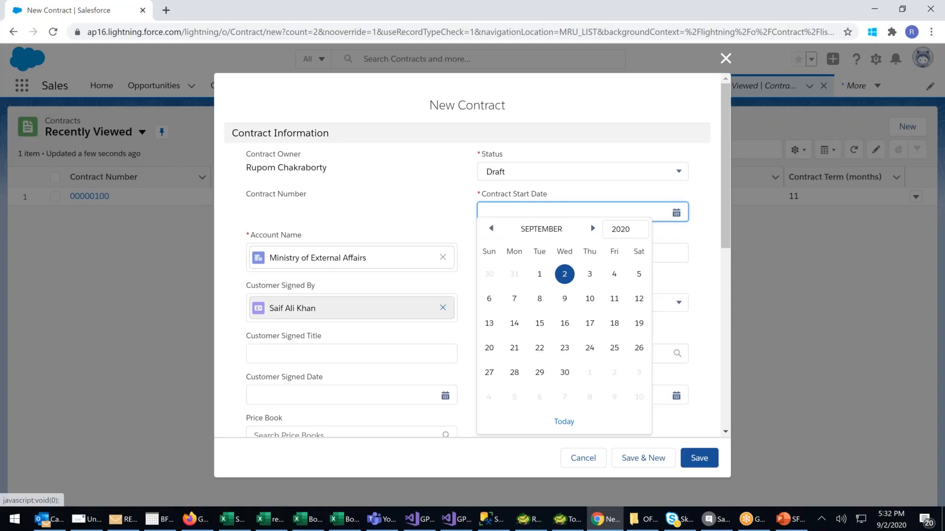
click(442, 308)
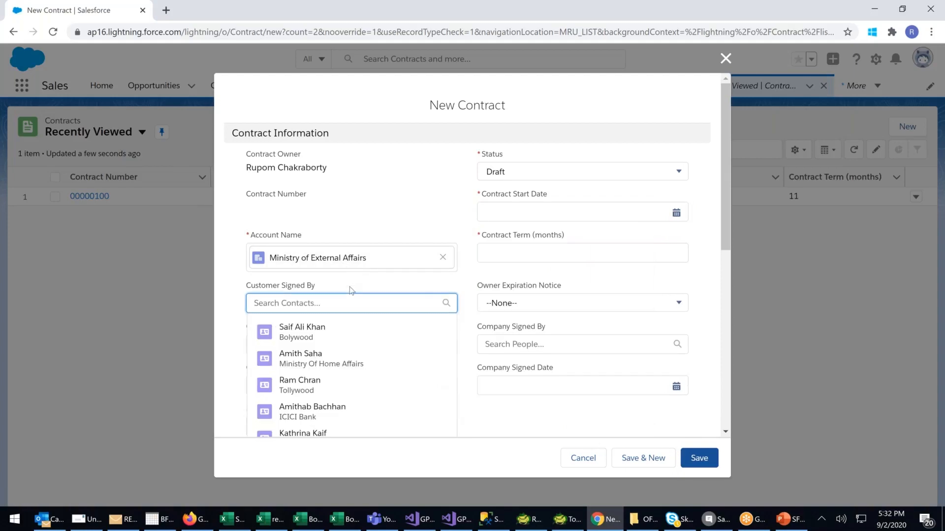
scroll(364, 409, down, 2)
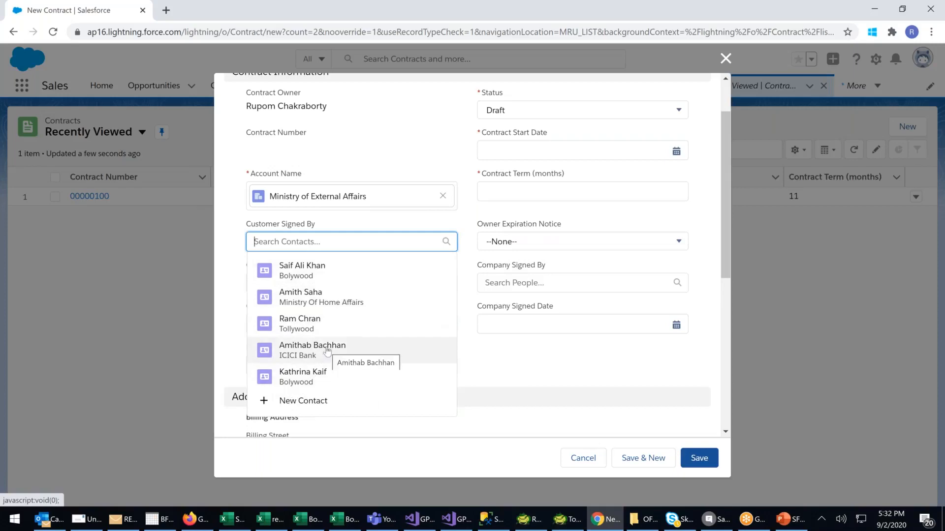
Change the contract's account to Ministry Of Home Affairs and choose the ICICI Bank contact as customer signatory.
click(443, 196)
click(349, 248)
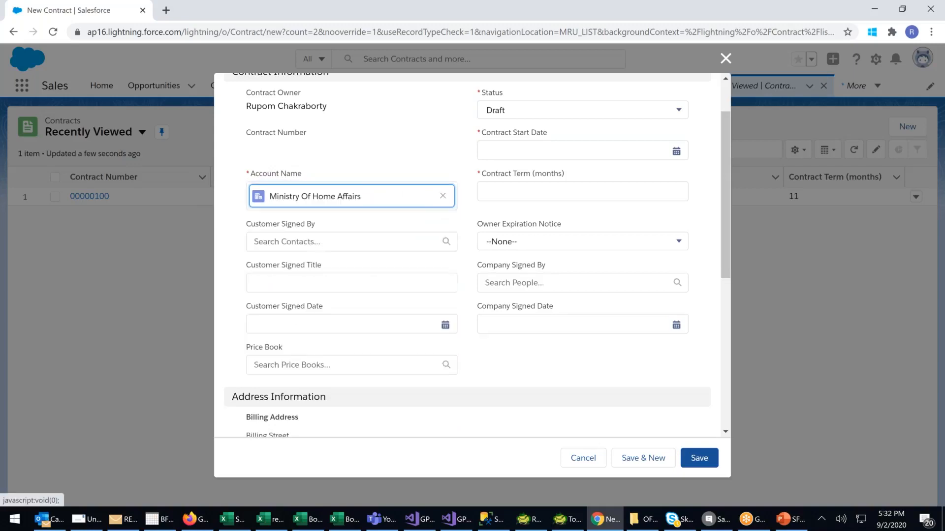
click(323, 242)
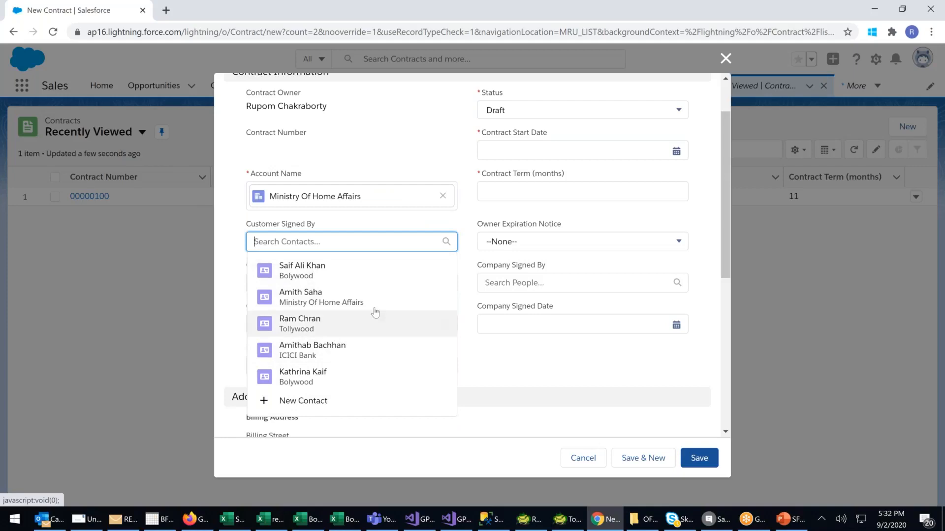
click(306, 350)
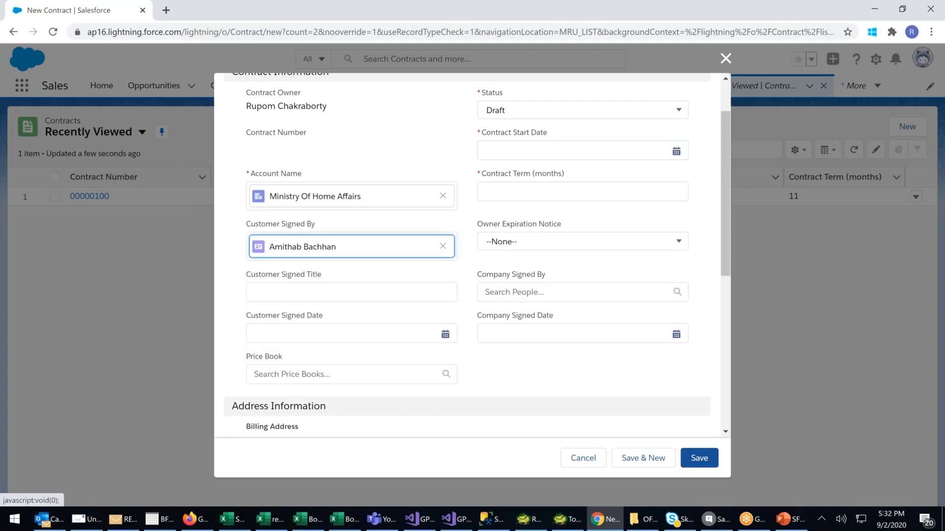
Set the customer signatory's title to CEO and the customer signed date to 9/2/2020.
click(294, 293)
text(CEO)
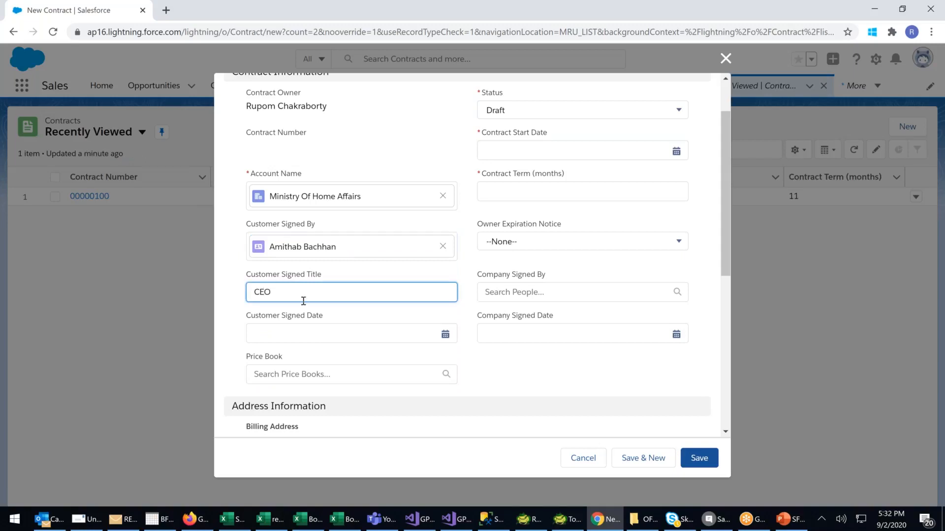
click(306, 333)
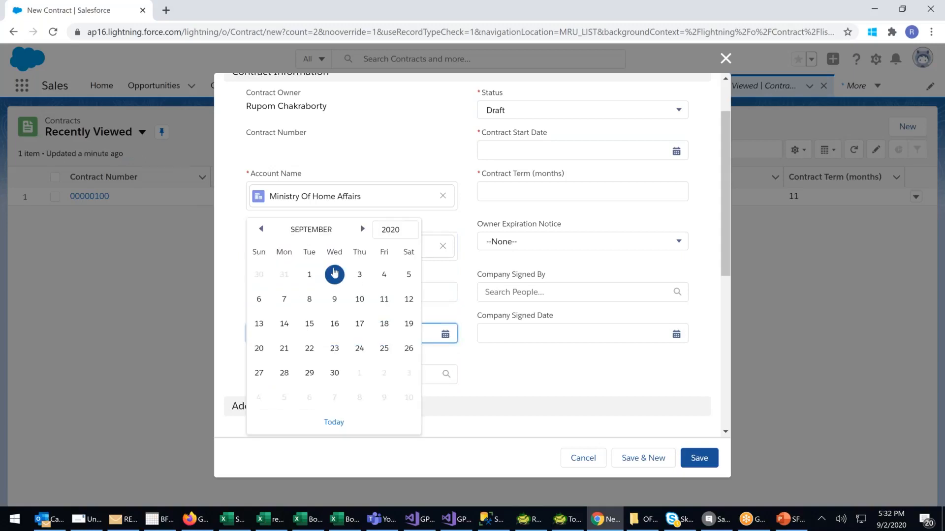
click(334, 274)
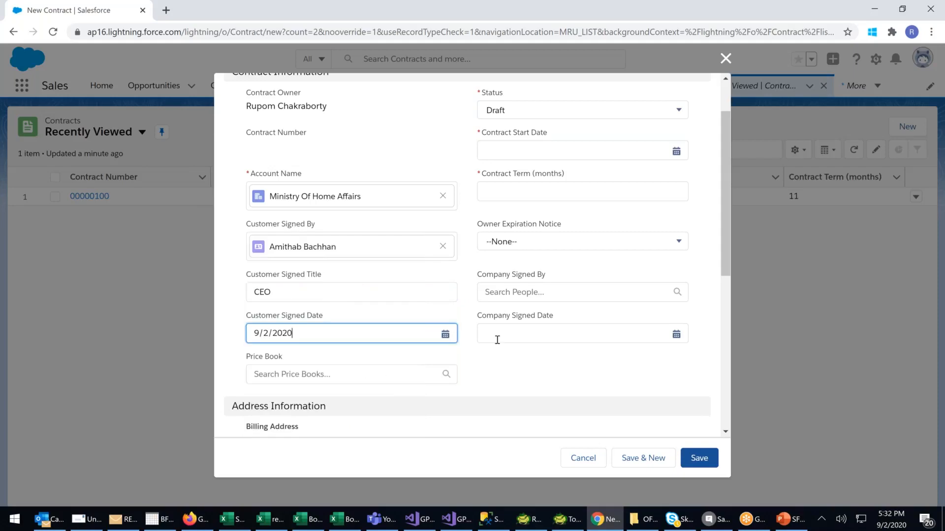
Set the contract start date to 9/2/2020, the term to 12 months and the owner expiration notice to 30 Days.
scroll(497, 340, up, 2)
click(538, 213)
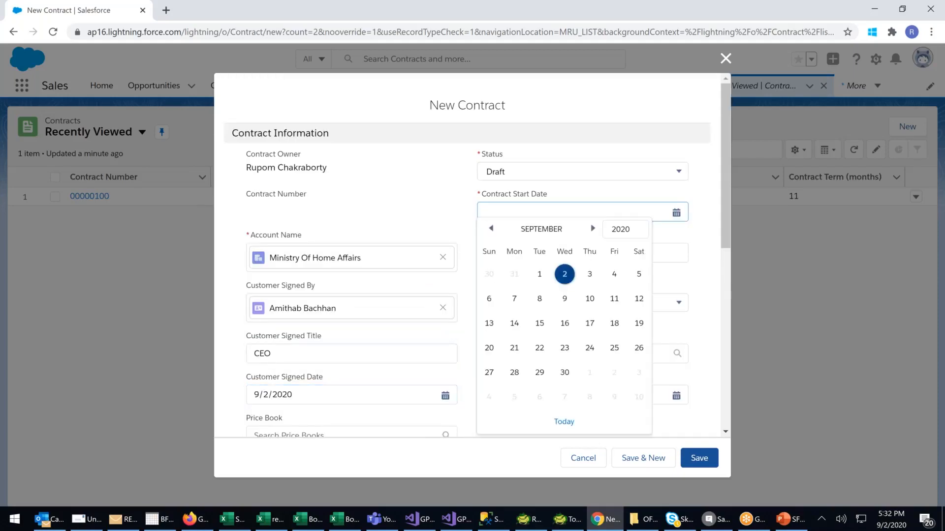
click(564, 274)
click(500, 254)
text(12)
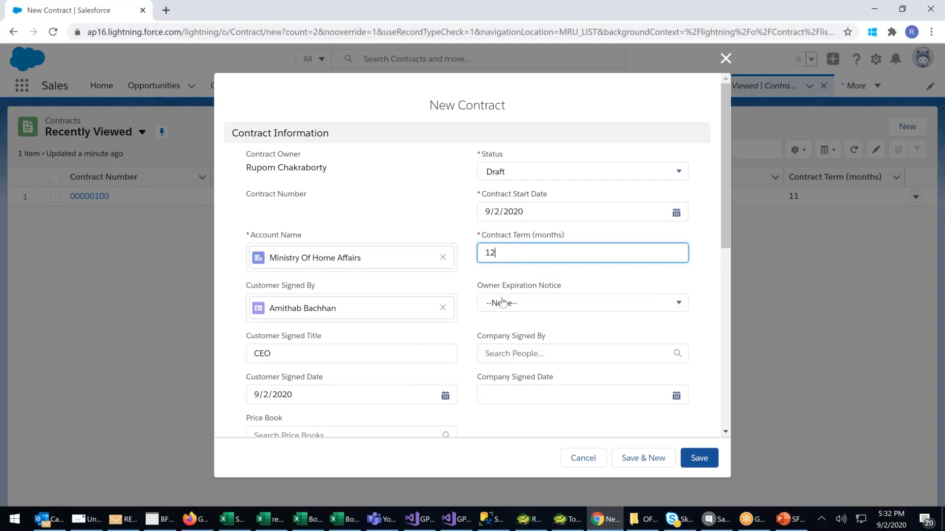
click(502, 301)
click(504, 334)
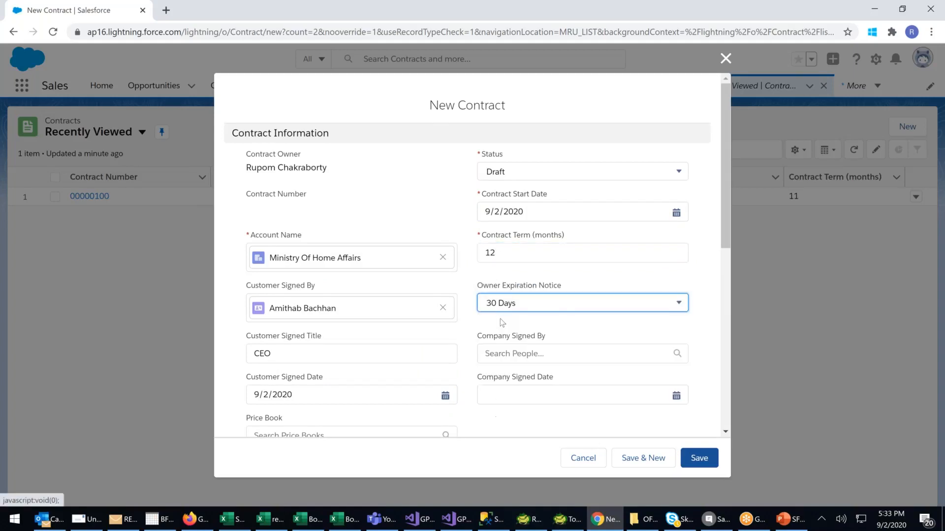
Choose the contract owner as company signatory and set the company signed date to 9/2/2020.
click(509, 355)
click(513, 383)
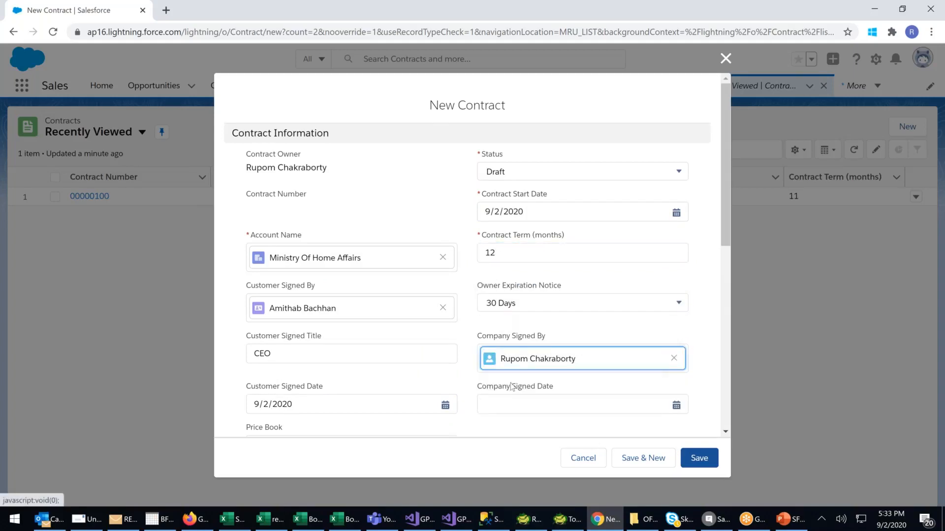
click(492, 402)
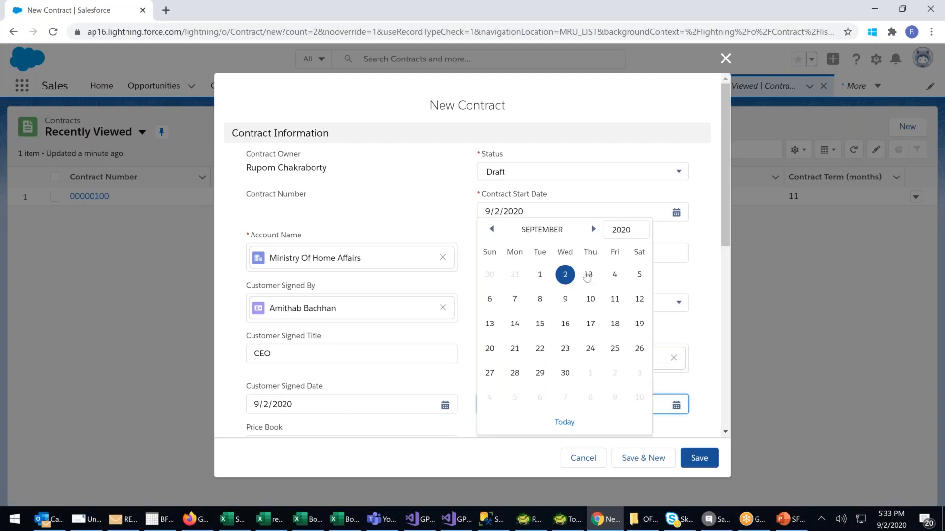
click(566, 276)
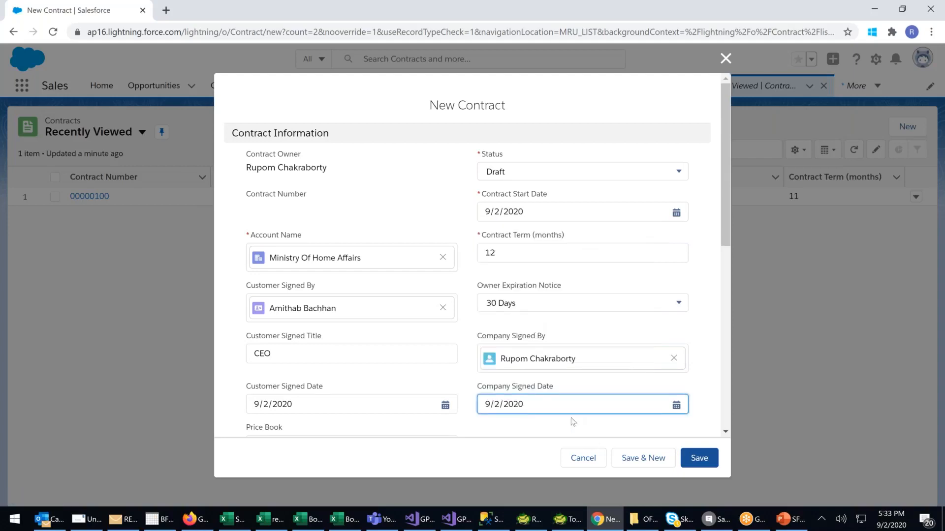
Enter CSDCSD as special terms and FCSDFV as description, and save the new contract.
scroll(570, 420, down, 3)
scroll(568, 423, down, 5)
click(312, 335)
text(CSDCSD)
click(271, 391)
text(FCSDFV)
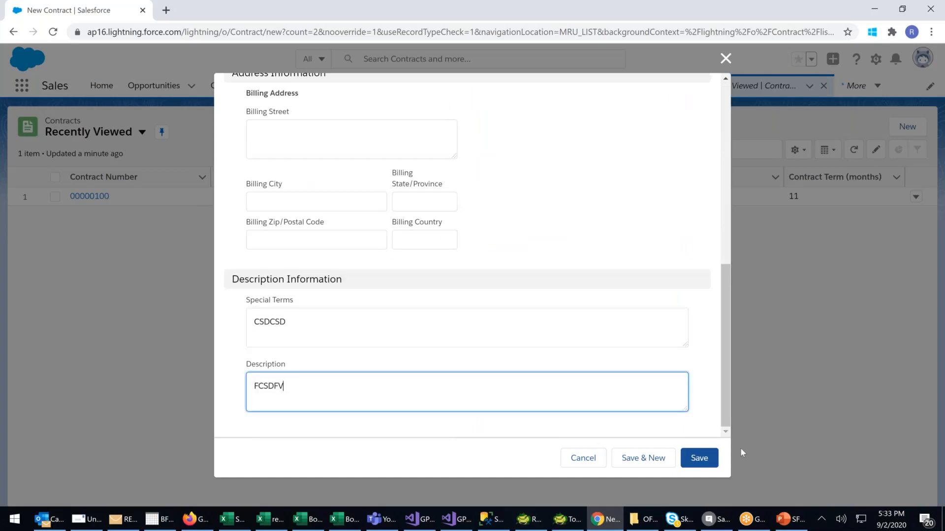
click(704, 464)
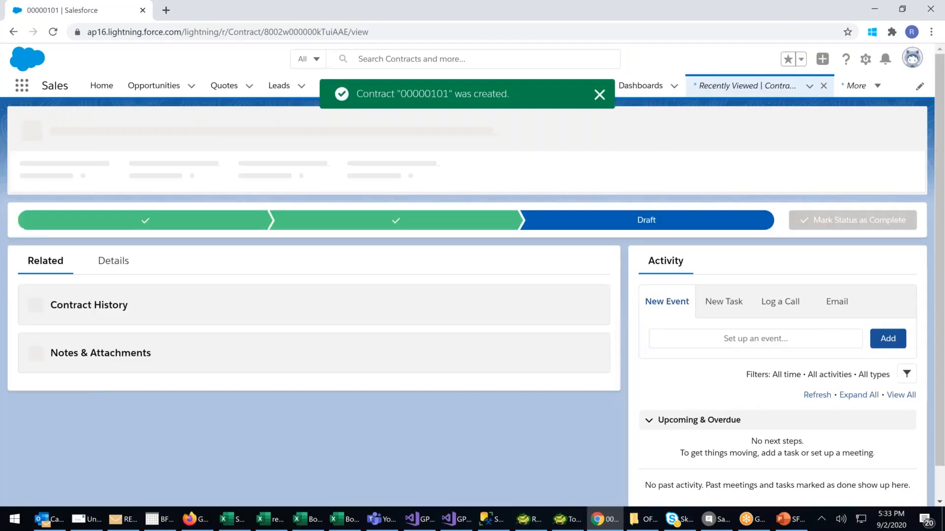
Review the details of the new Ministry Of Home Affairs contract and activate it.
mouse_move(84, 189)
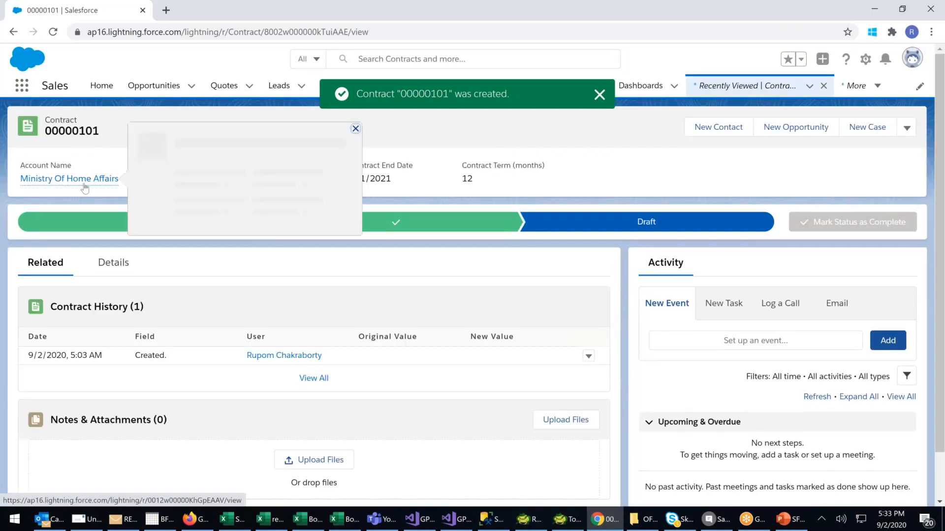
click(117, 266)
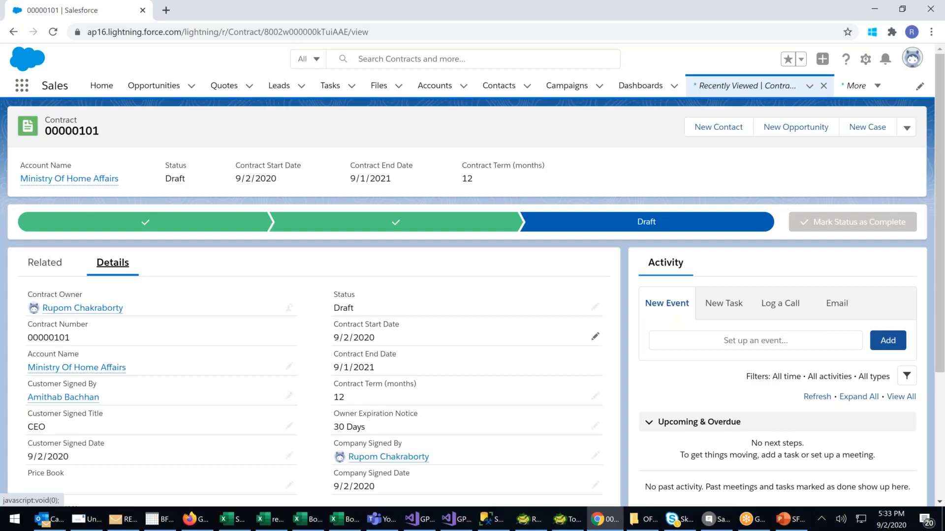
click(906, 128)
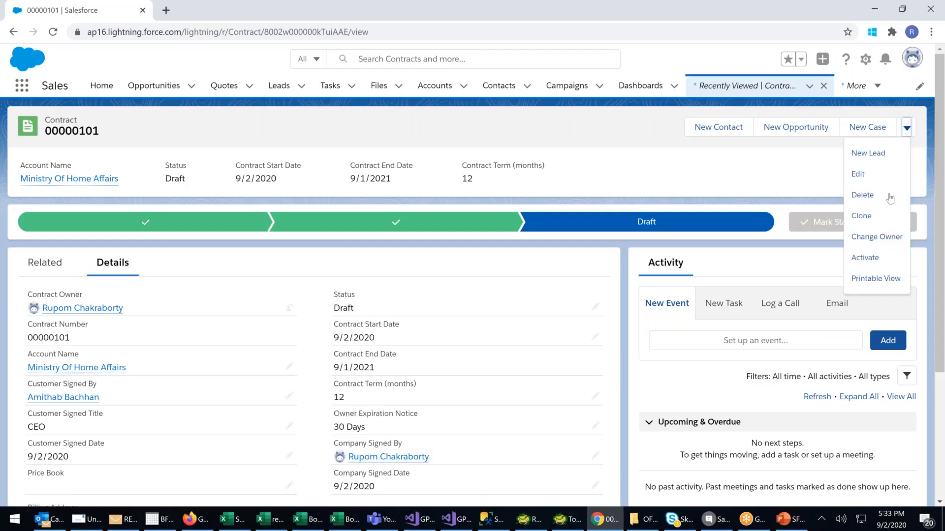
click(865, 257)
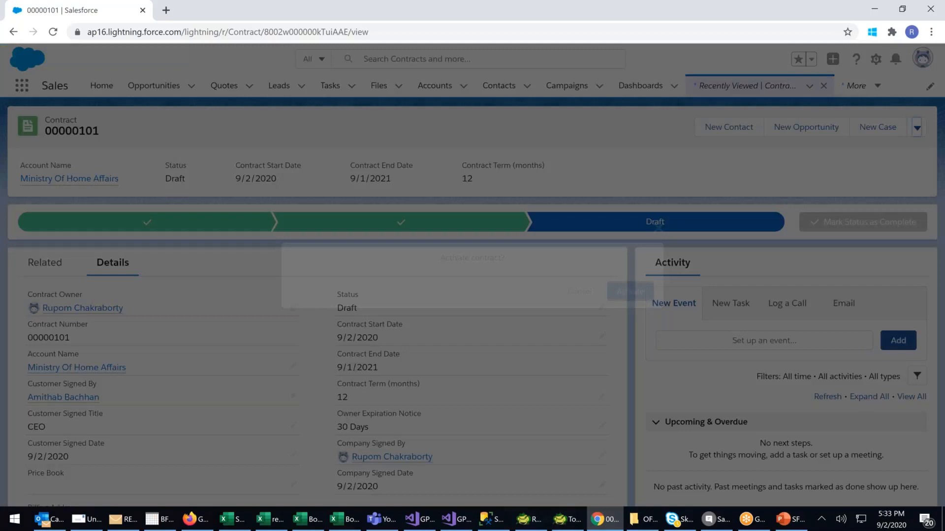
click(652, 295)
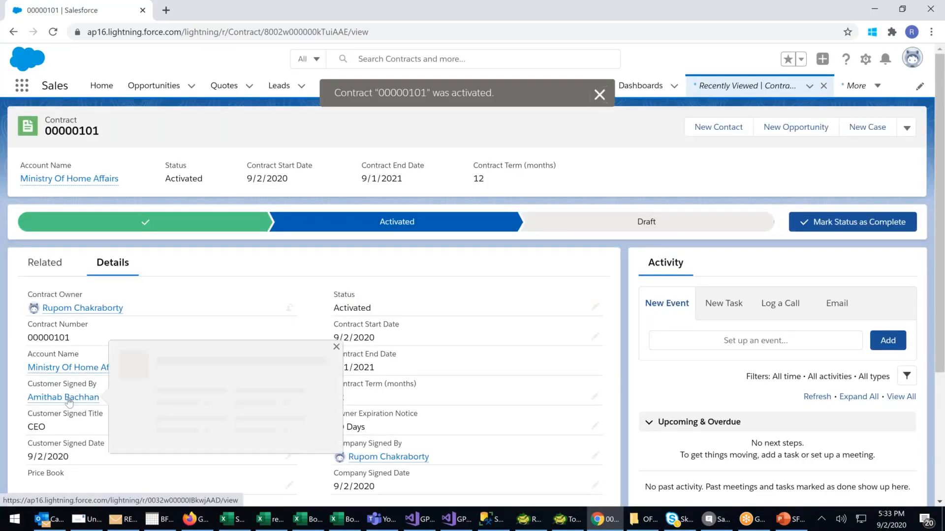
mouse_move(78, 375)
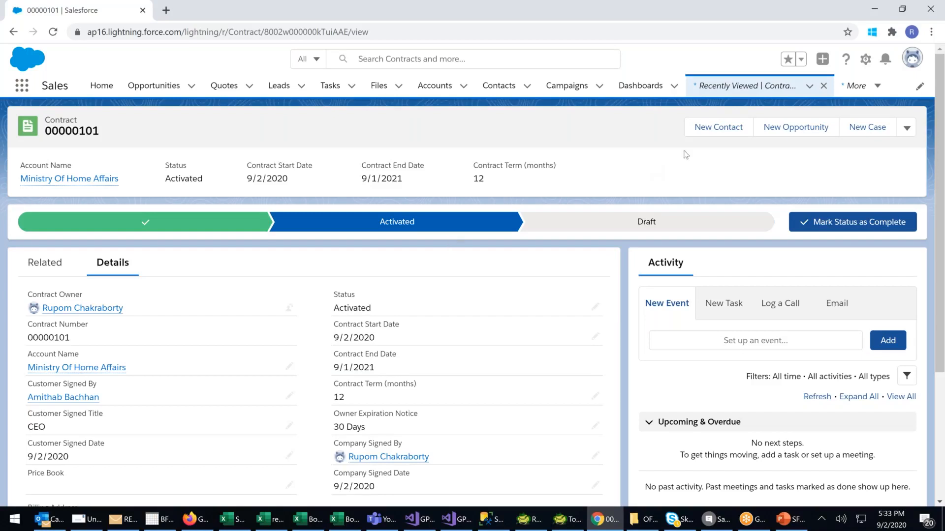
Open the Contracts list from the complete list of items to view both contracts.
click(878, 86)
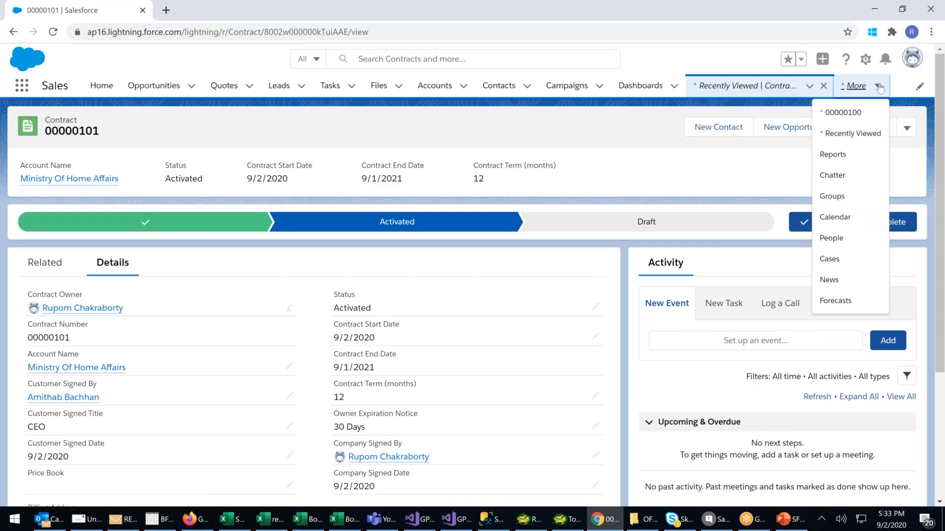
click(651, 58)
click(22, 86)
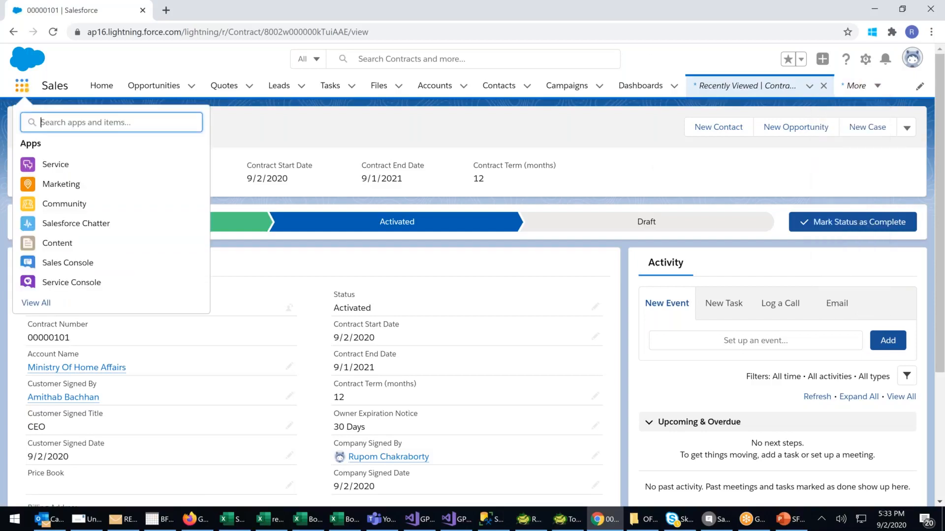
click(53, 307)
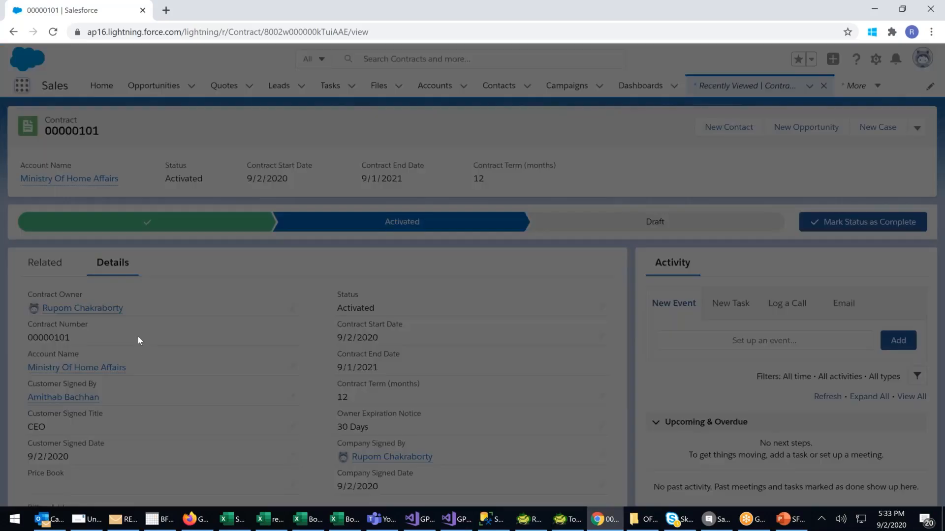
scroll(260, 404, down, 2)
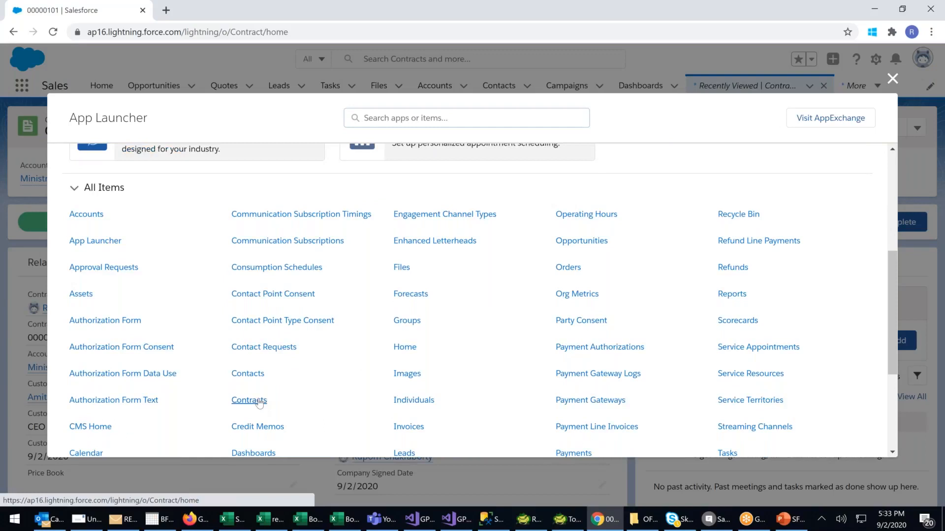
click(259, 401)
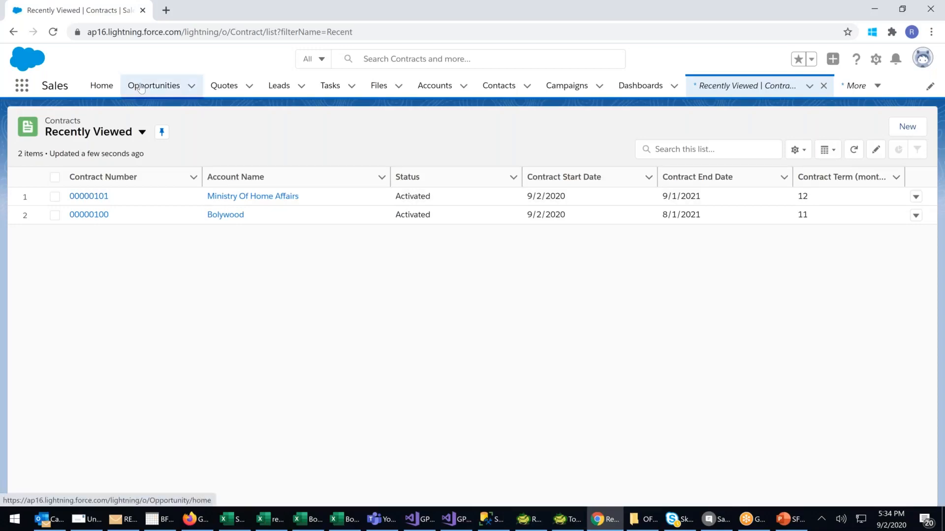
Open the Bolywood account's quote expiring 9/12/2020 and examine its available actions, line items, PDFs and attachments.
click(229, 89)
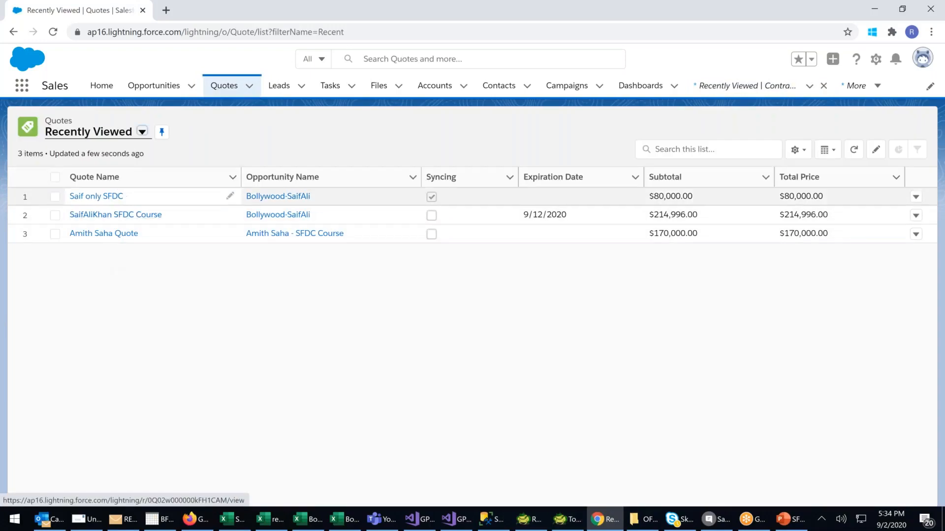
click(116, 216)
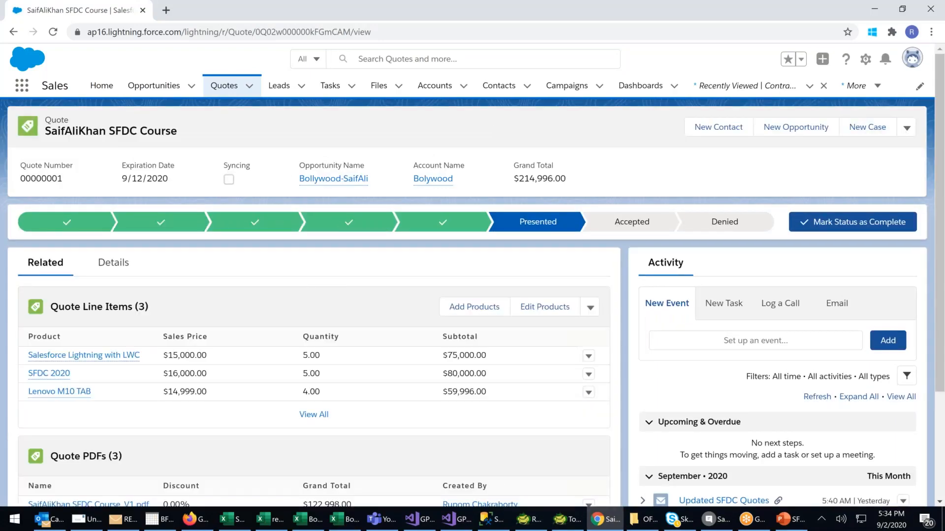
click(906, 128)
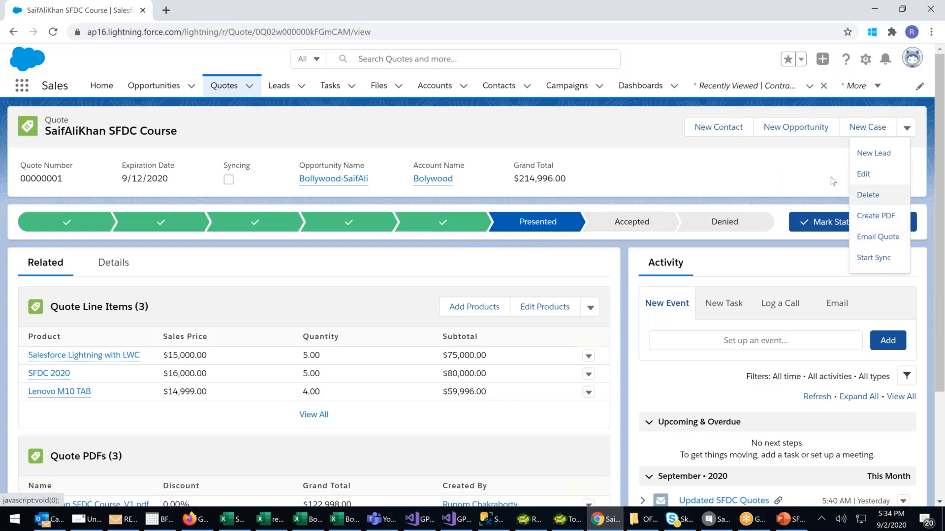
click(619, 167)
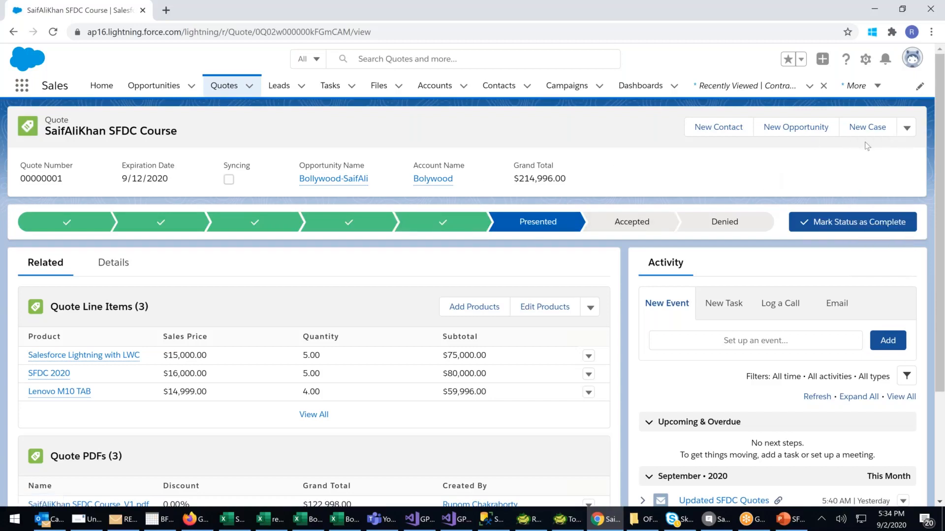
click(906, 128)
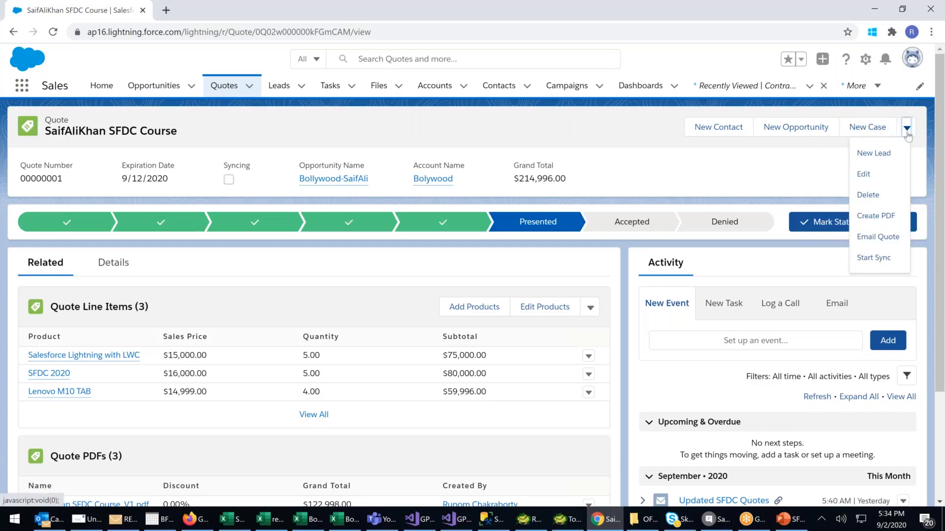
click(699, 176)
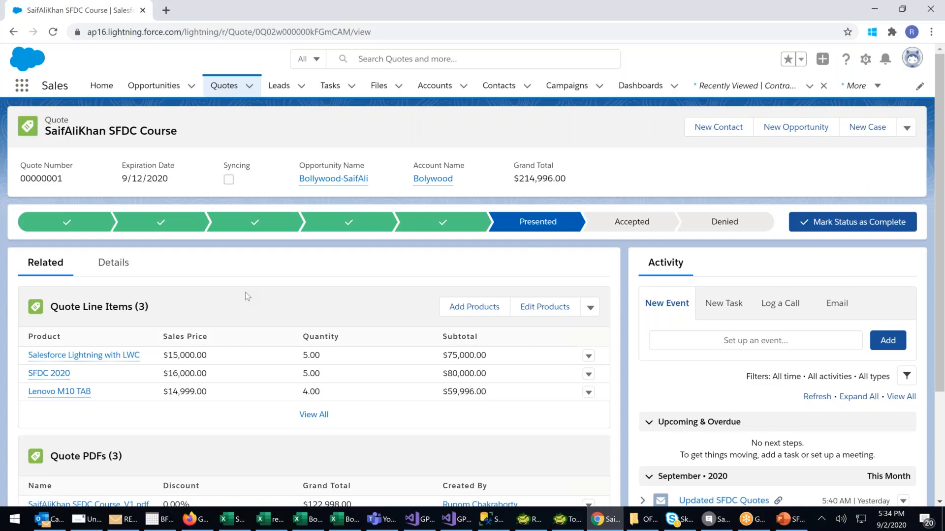
scroll(245, 296, down, 2)
scroll(262, 284, down, 4)
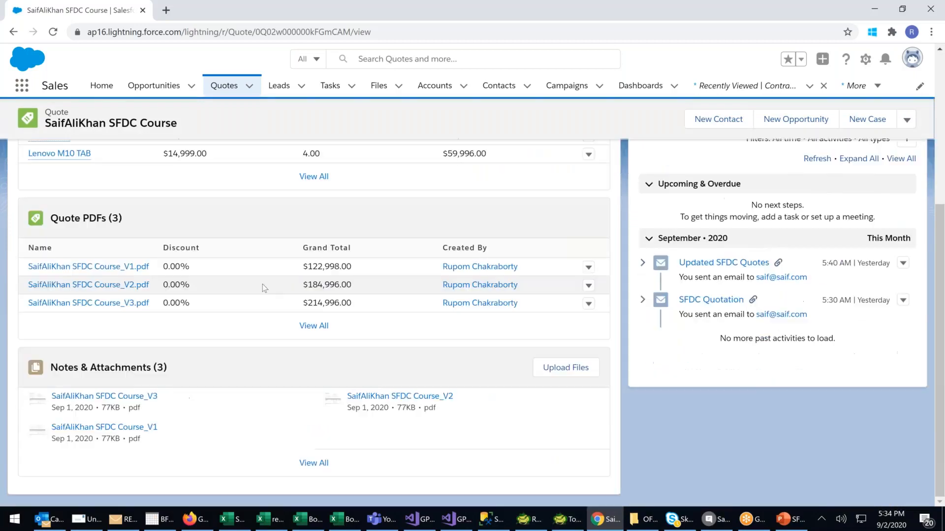
scroll(262, 285, up, 6)
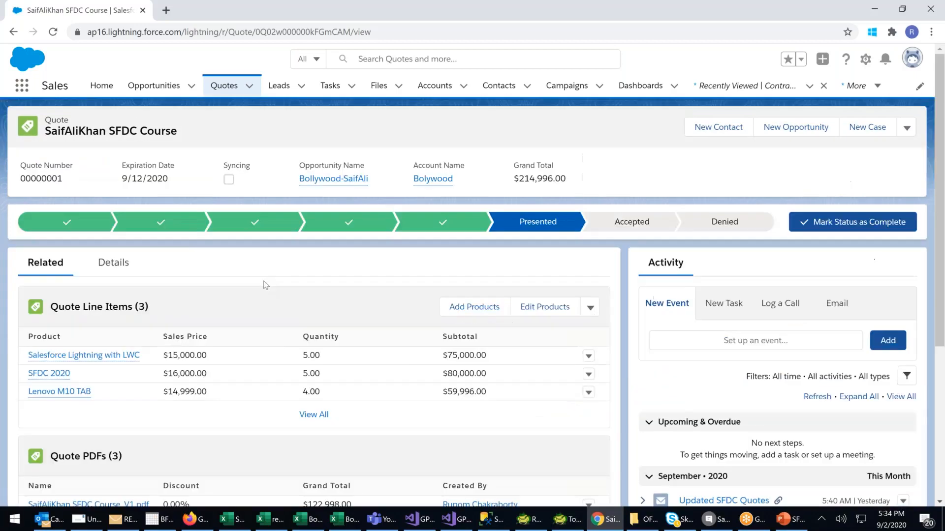
Open the Bolywood account's opportunity and examine its available actions, products, contact roles, partners, stage history and quotes.
click(163, 92)
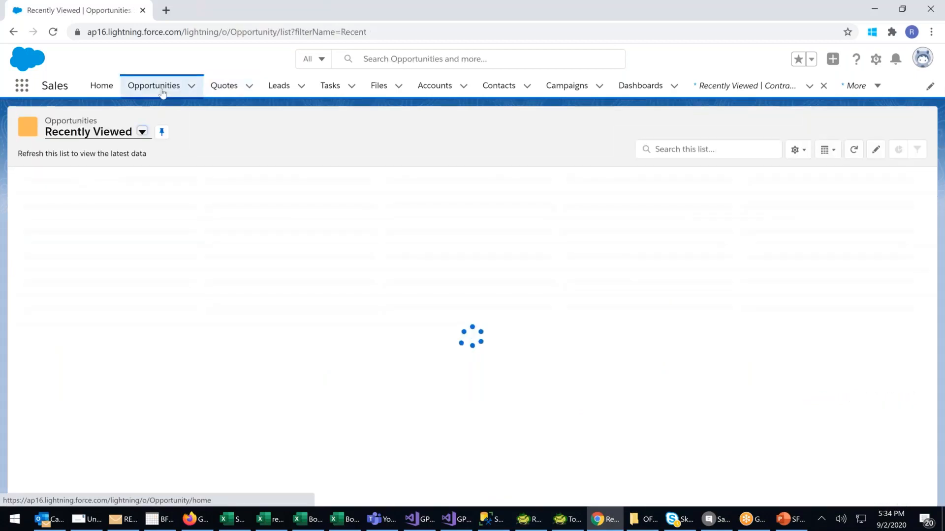
click(113, 195)
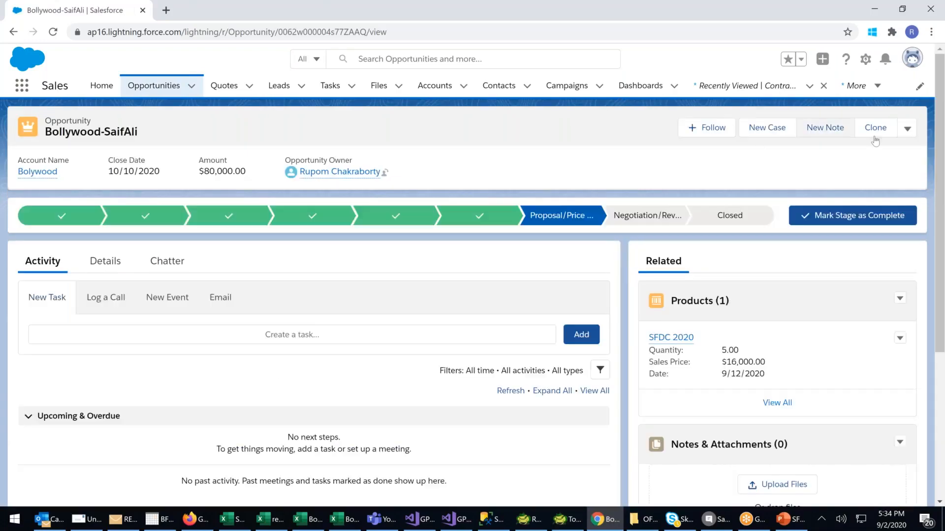
click(907, 129)
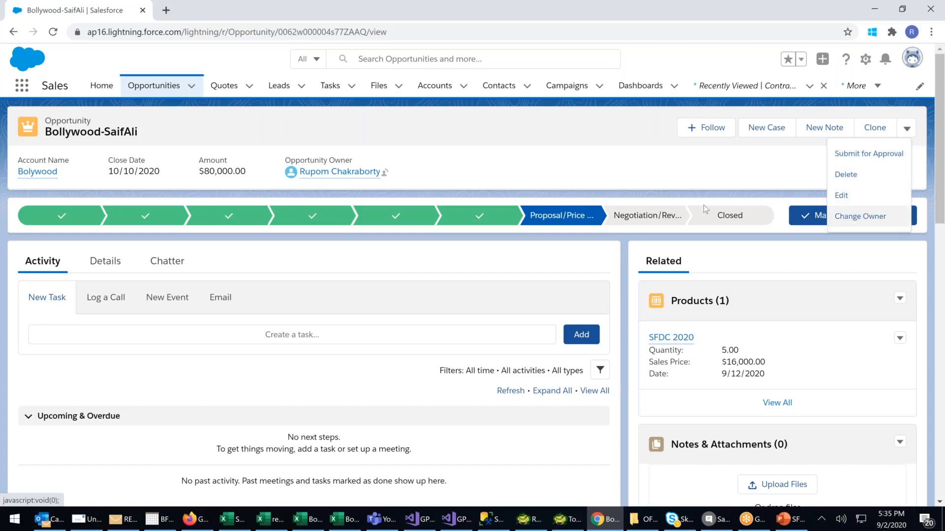
scroll(704, 209, down, 5)
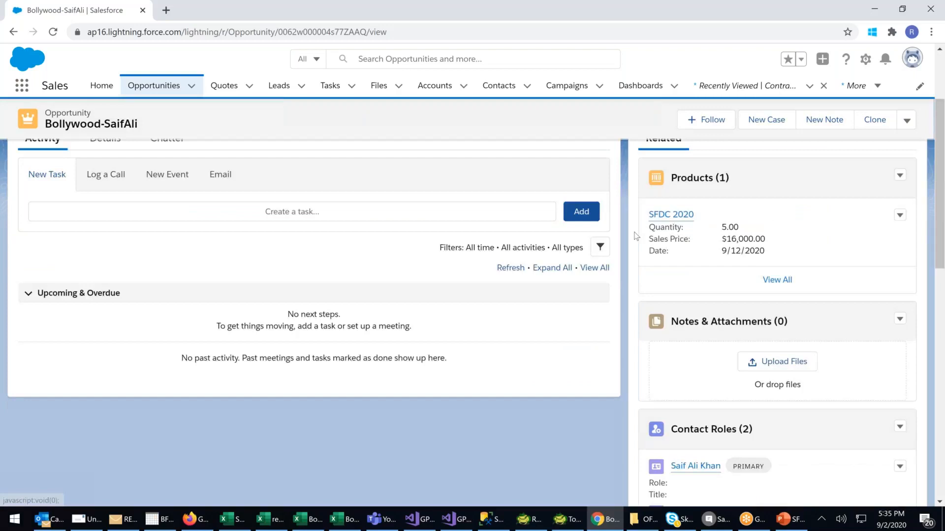
scroll(788, 259, down, 9)
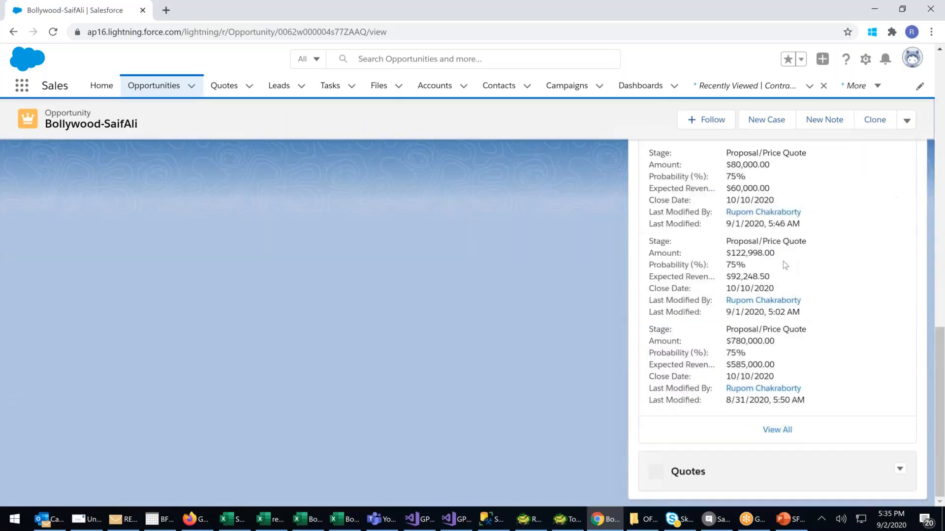
scroll(696, 431, down, 3)
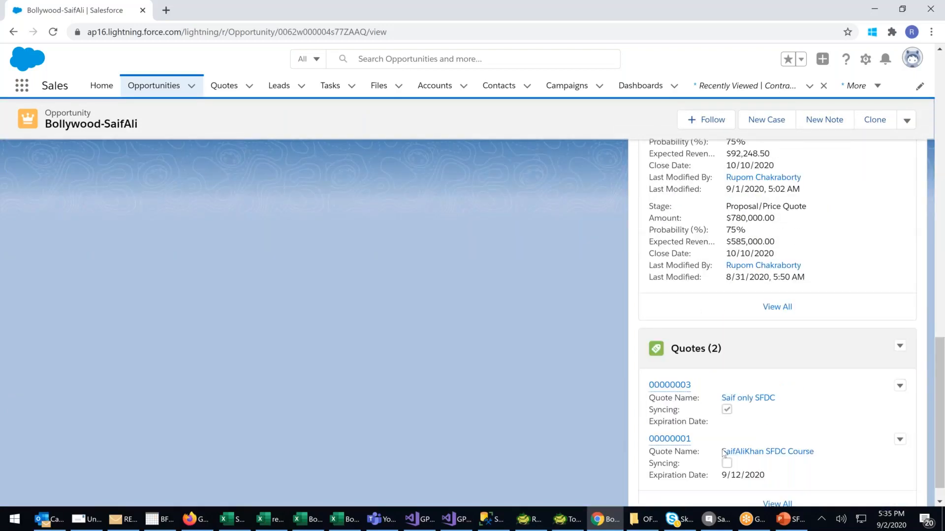
scroll(696, 432, up, 5)
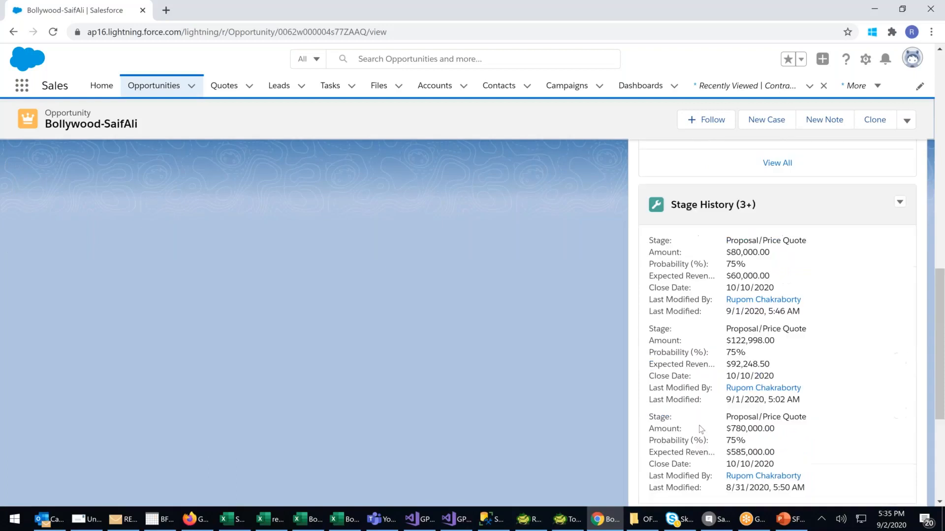
scroll(701, 429, up, 5)
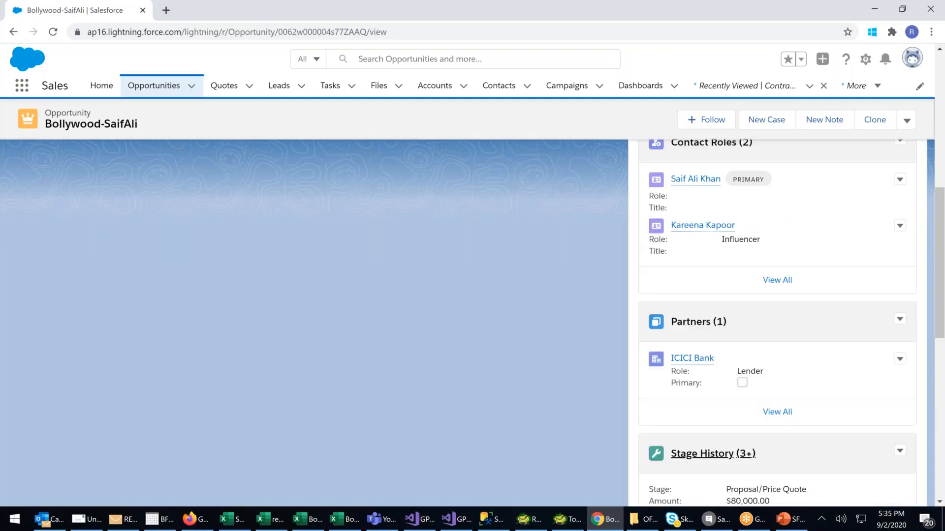
scroll(777, 409, up, 3)
scroll(705, 422, up, 5)
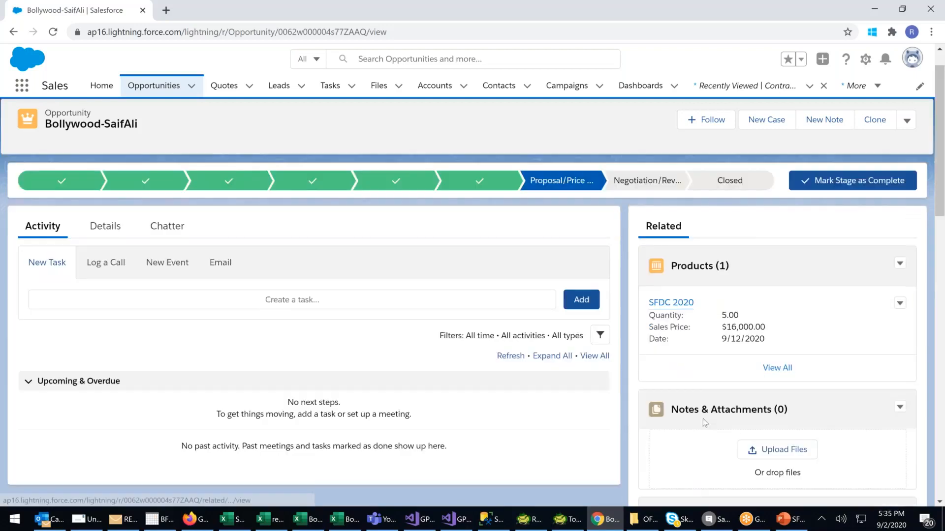
scroll(705, 422, up, 1)
scroll(705, 423, down, 15)
mouse_move(671, 417)
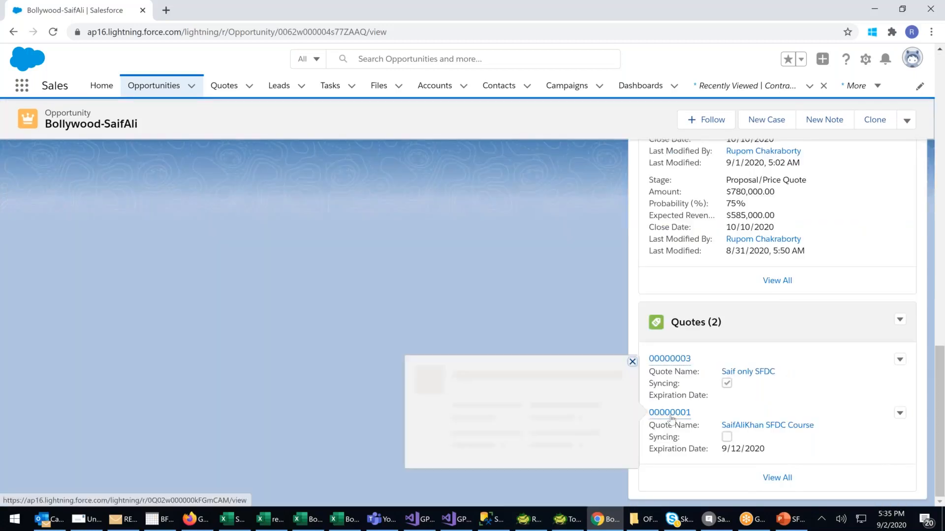
Open the opportunity's quote expiring 9/12/2020 and check its available actions, quote PDFs and attachments for a way to create an order.
click(670, 413)
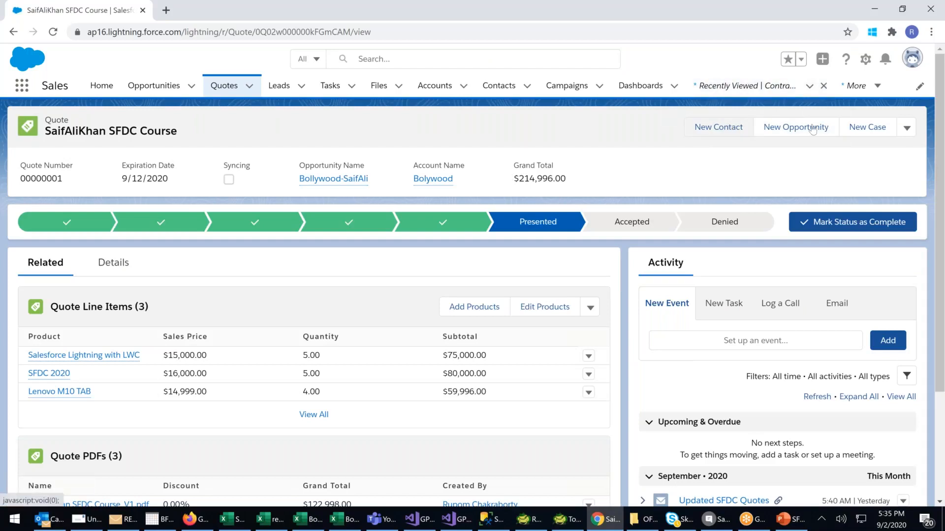
click(907, 127)
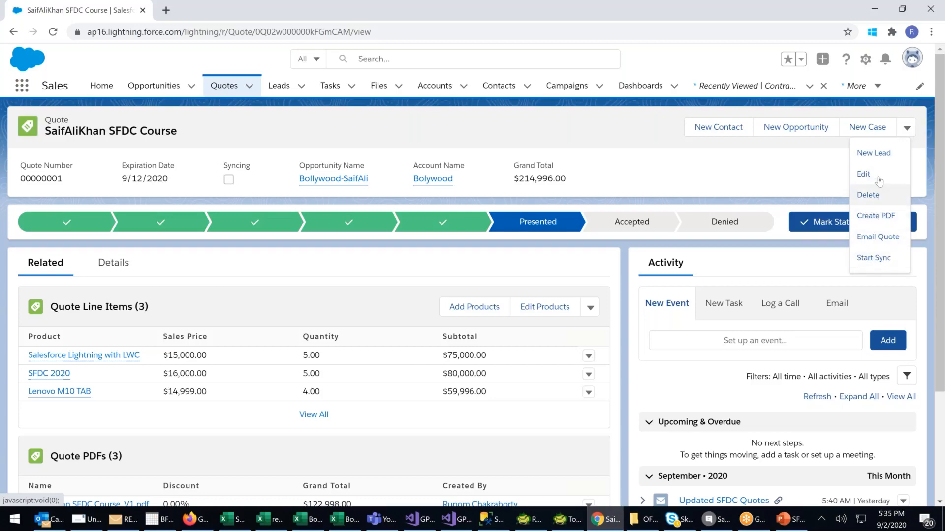
click(662, 248)
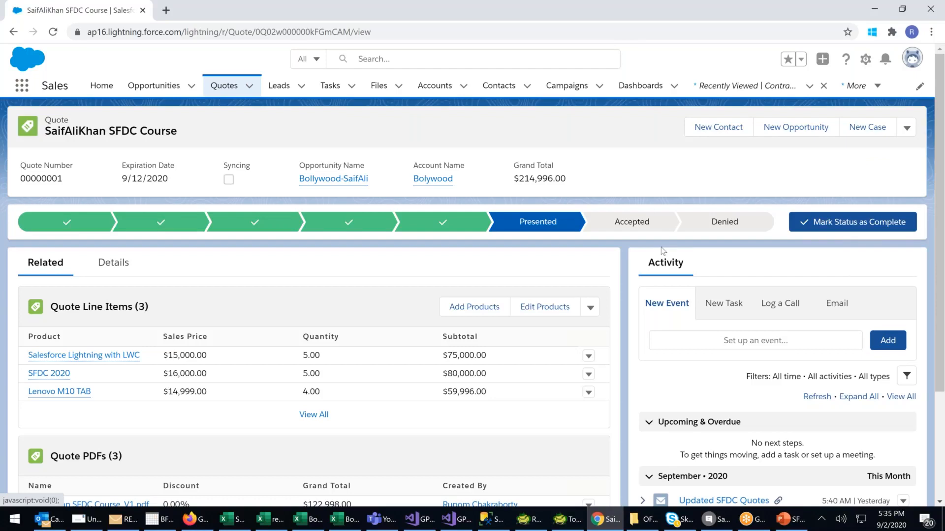
scroll(661, 247, down, 1)
scroll(661, 264, down, 4)
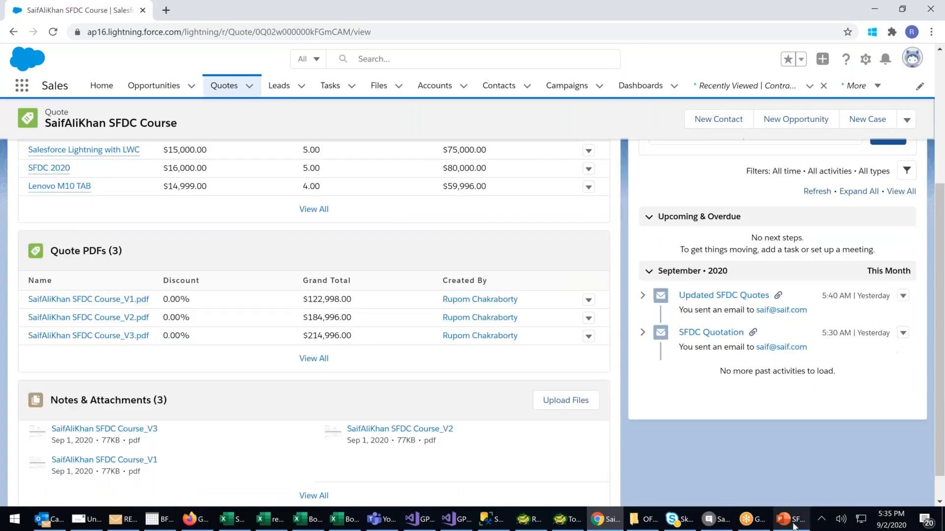
Switch to PowerPoint to review the SFDC Flow Diagram as a full-screen slide show, and return to Salesforce.
click(790, 519)
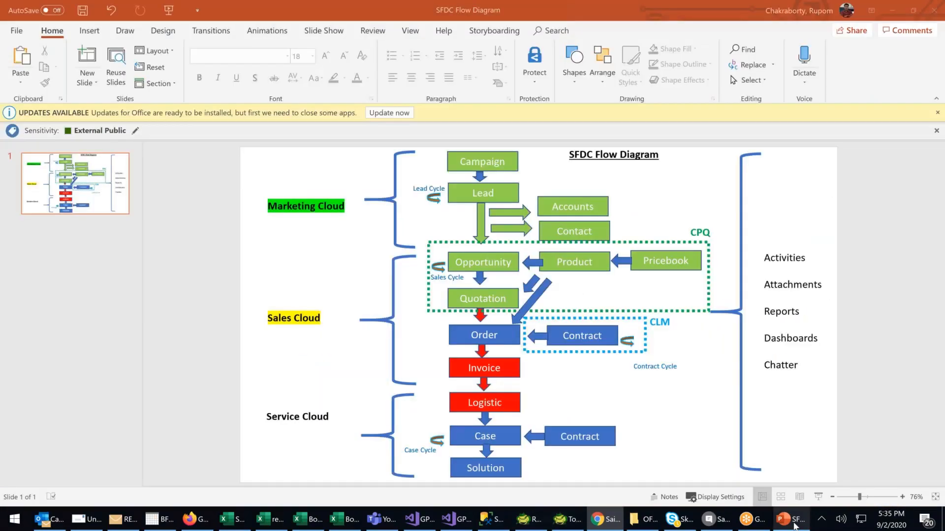
click(818, 497)
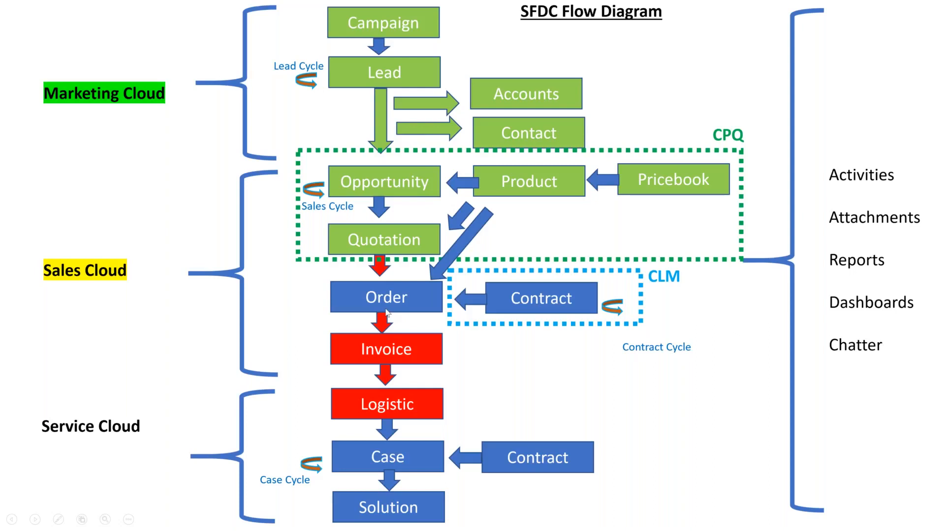
key(Escape)
click(893, 10)
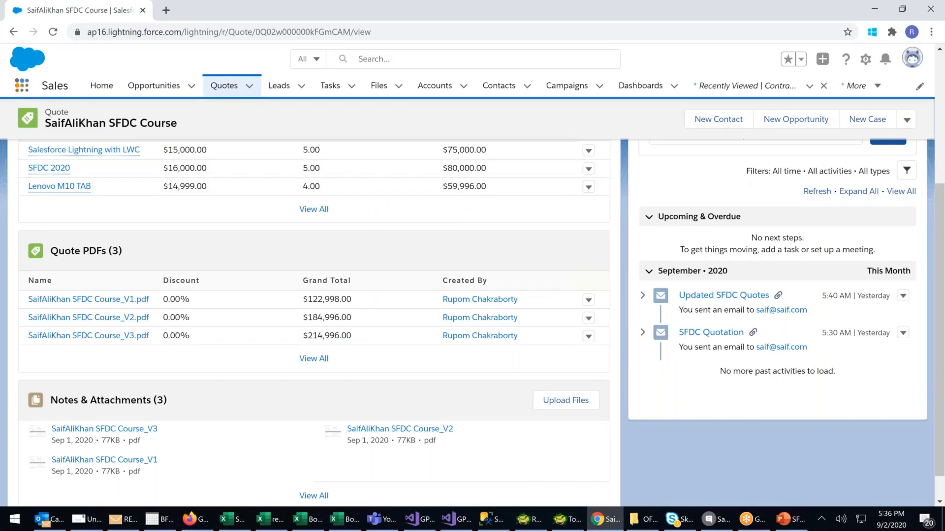
Open the Orders list from the complete list of items.
click(22, 86)
click(49, 303)
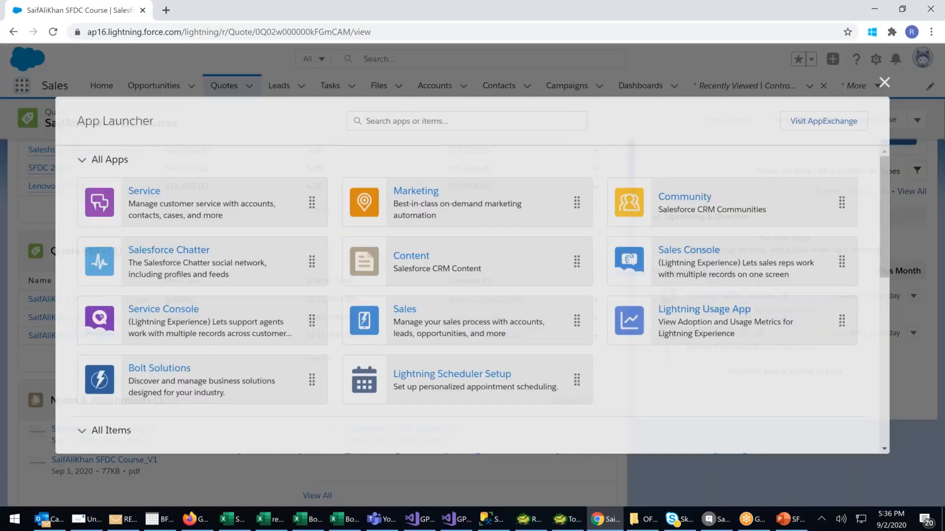
scroll(568, 268, down, 5)
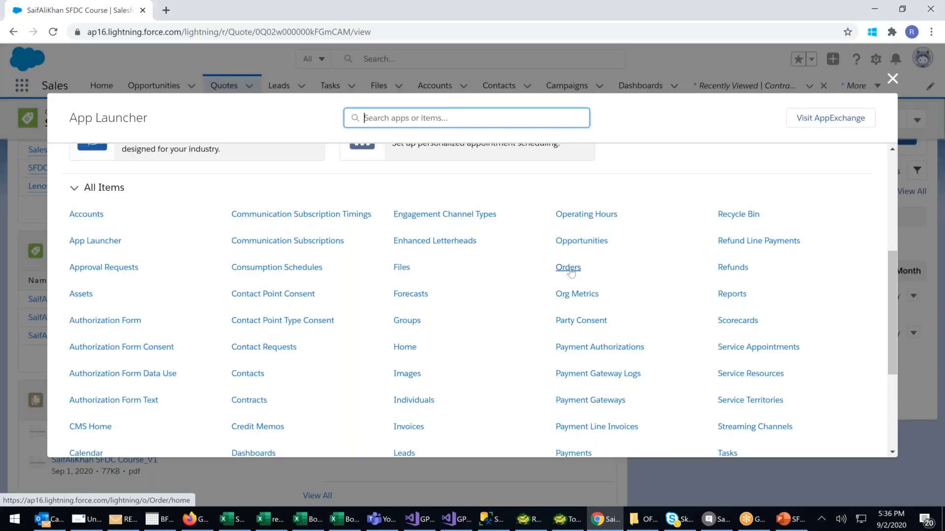
click(568, 269)
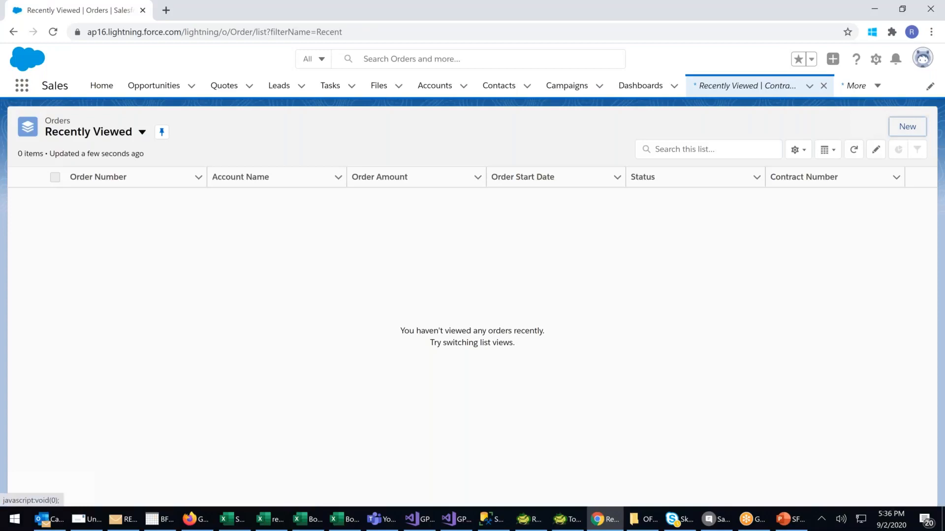
Start a new order and link it to the Bolywood contract.
click(906, 129)
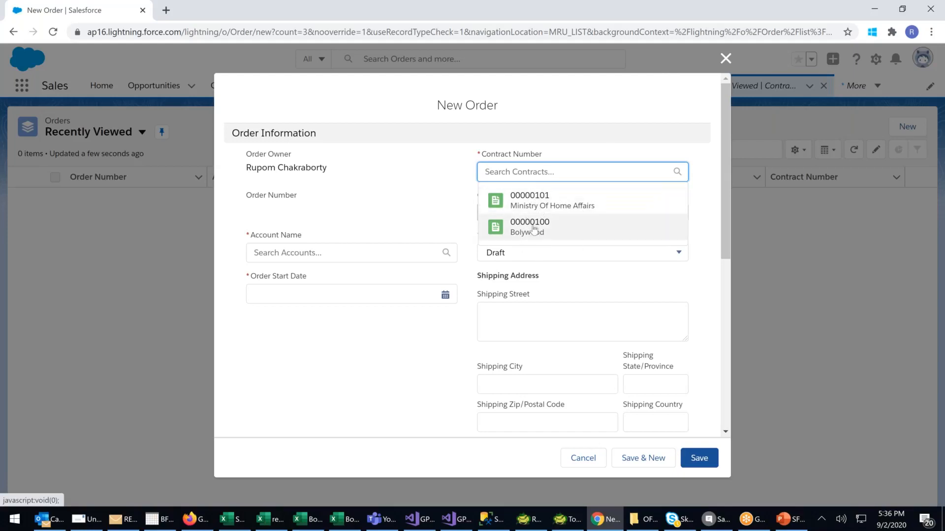
drag(474, 157, 525, 157)
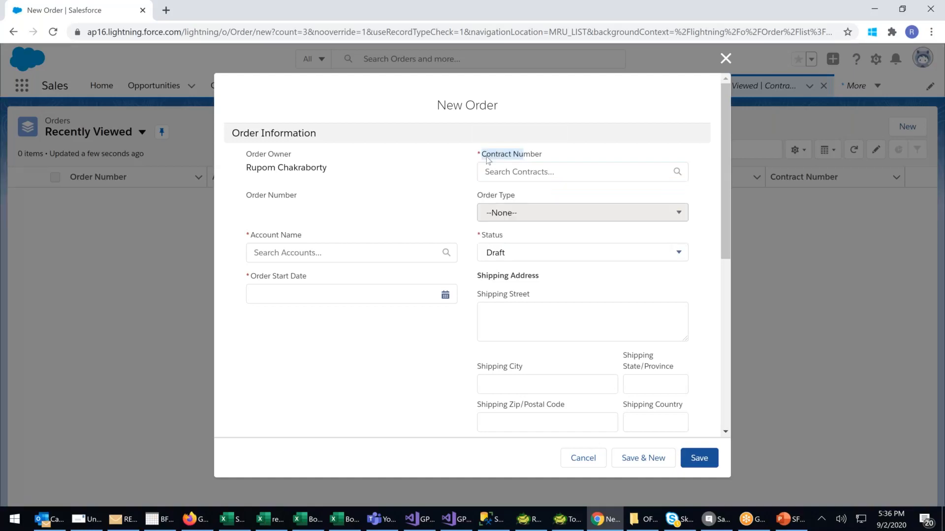
click(506, 171)
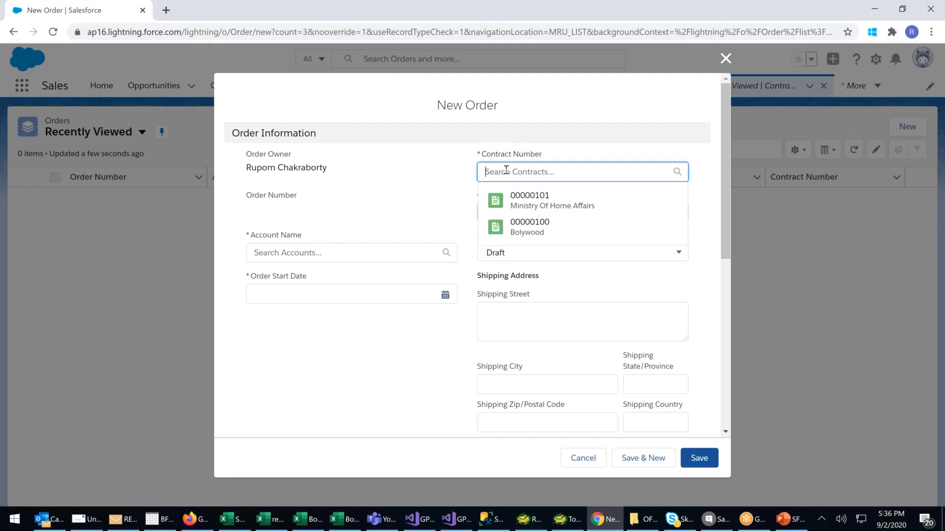
click(519, 229)
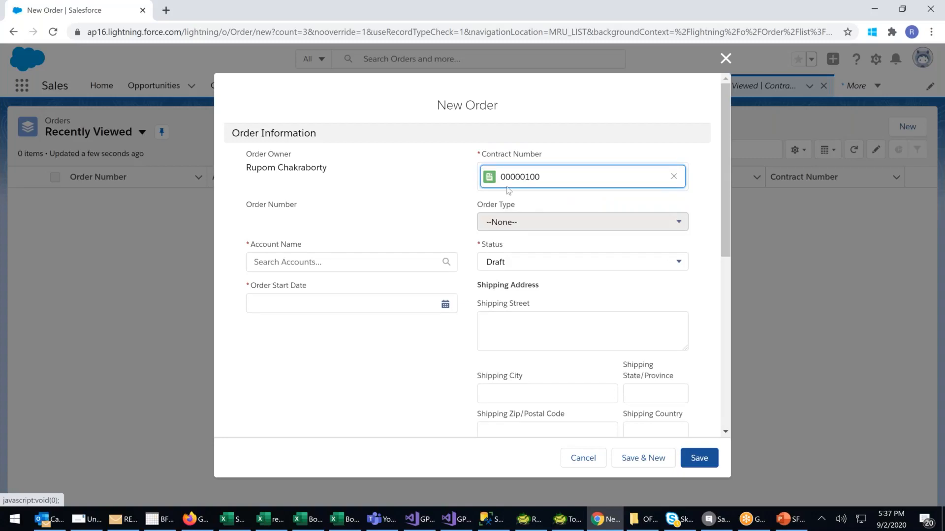
Set the order's account to Tollywood and its start date to 9/2/2020.
click(425, 262)
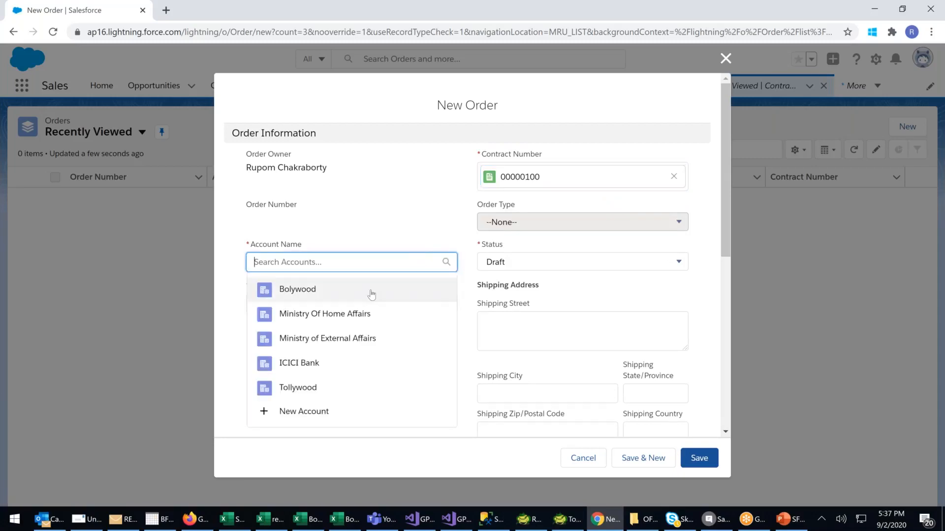
click(306, 388)
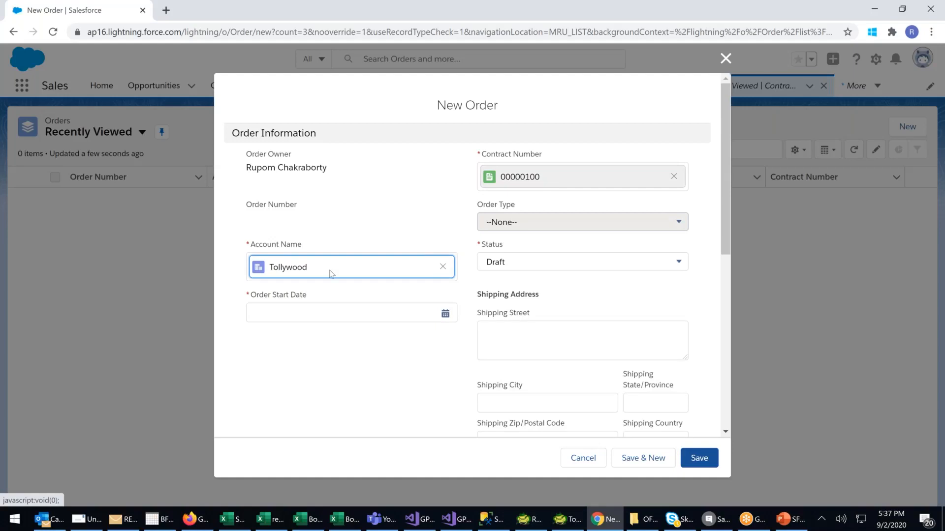
click(273, 315)
click(345, 274)
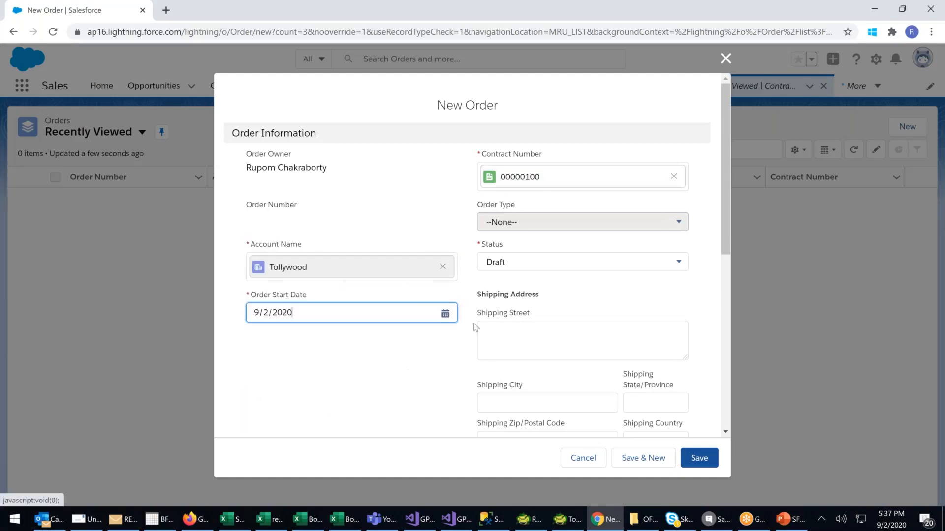
Select the ICICI Bank contact as the order's customer authorizer and the order owner as its company authorizer, leaving the addresses and description empty.
click(504, 337)
scroll(507, 338, down, 4)
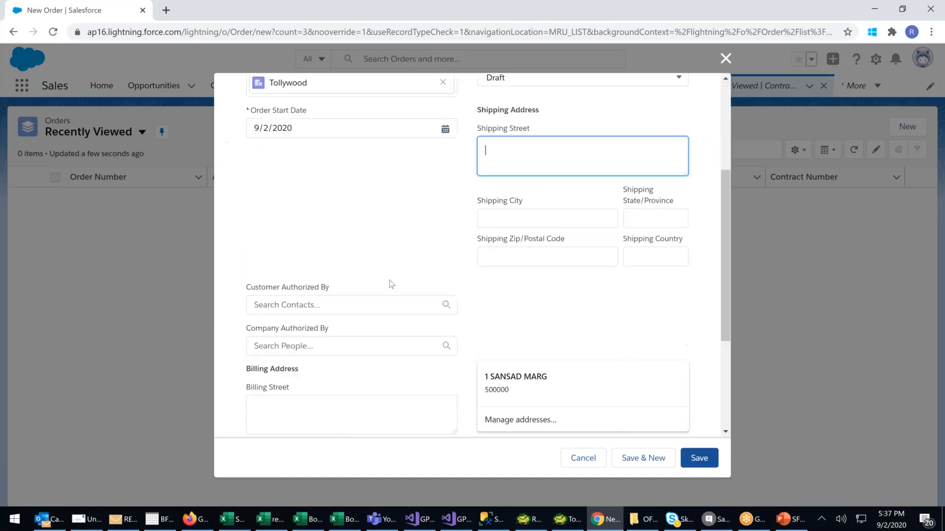
click(334, 301)
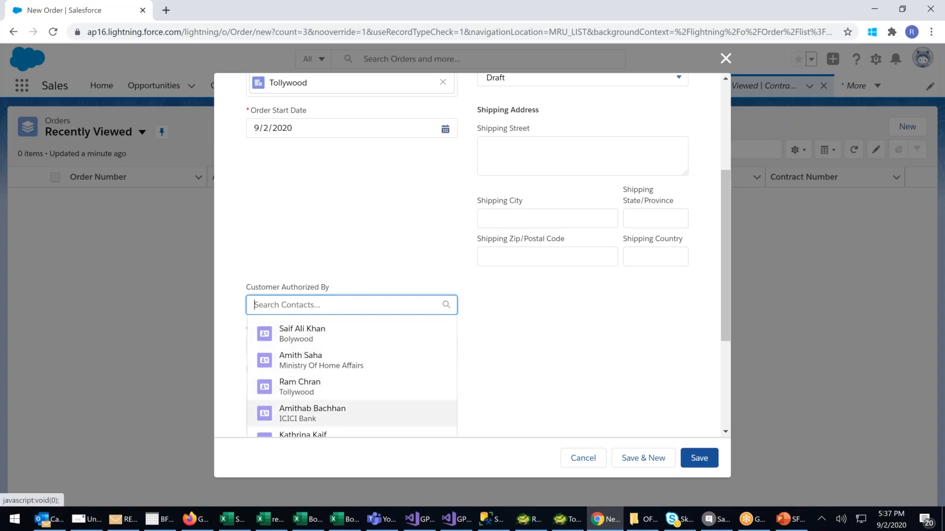
click(313, 411)
scroll(591, 295, up, 4)
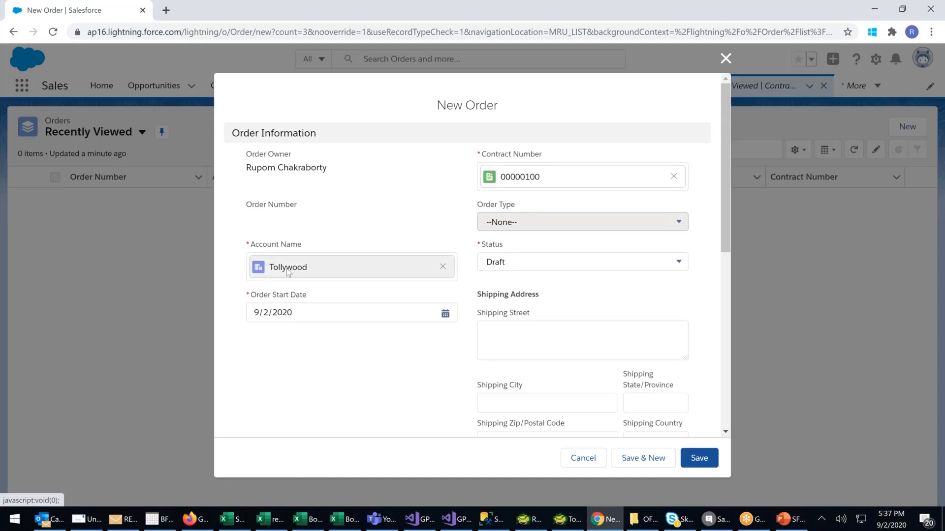
scroll(297, 269, down, 4)
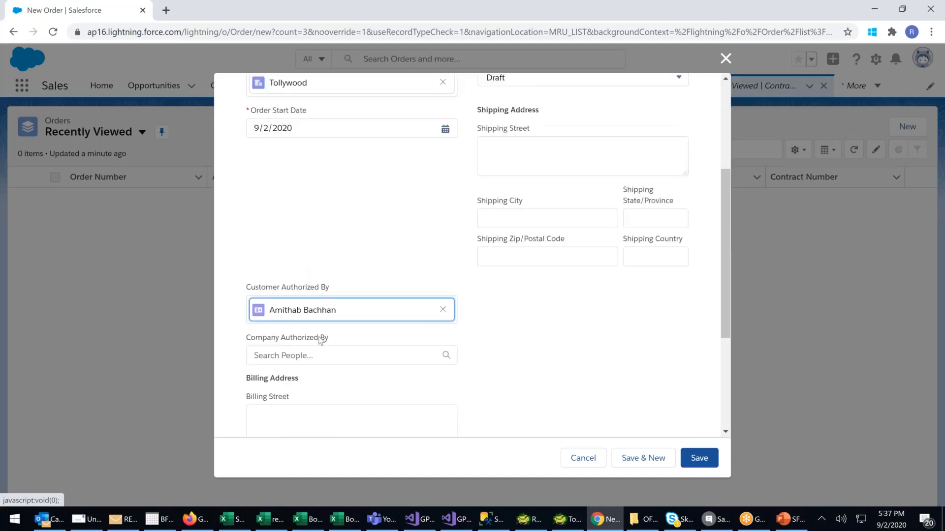
click(319, 352)
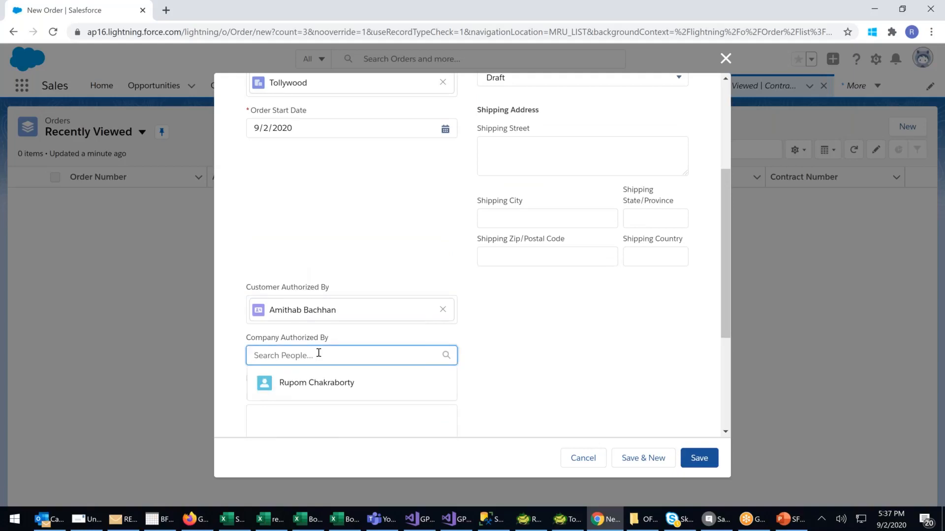
click(312, 383)
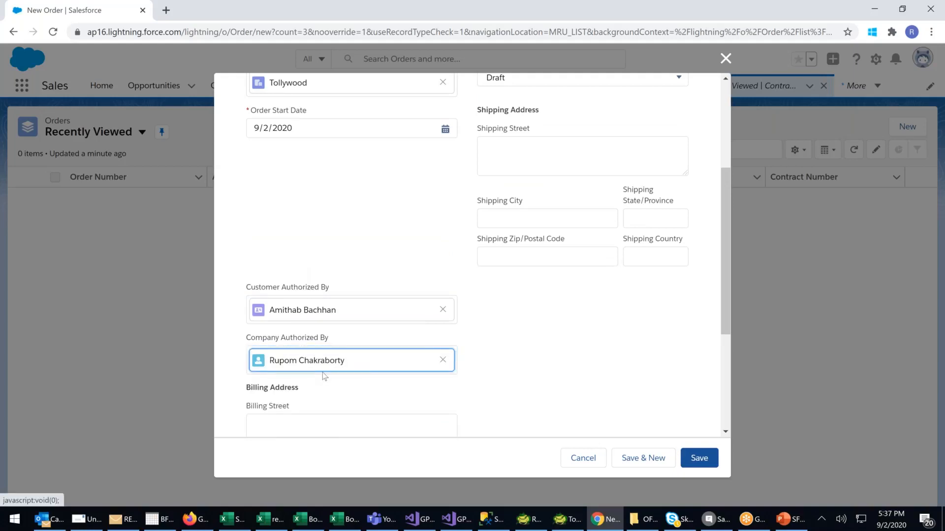
scroll(323, 376, down, 1)
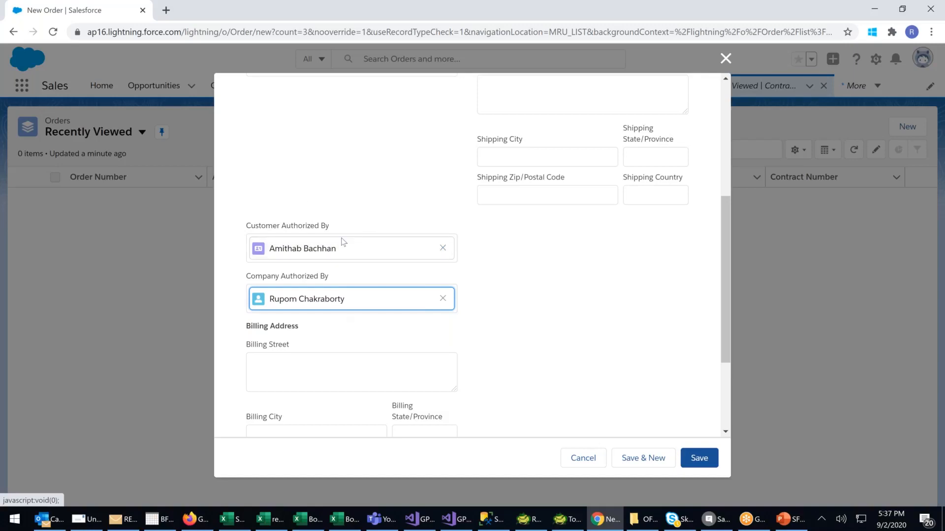
scroll(343, 242, down, 2)
scroll(342, 240, down, 1)
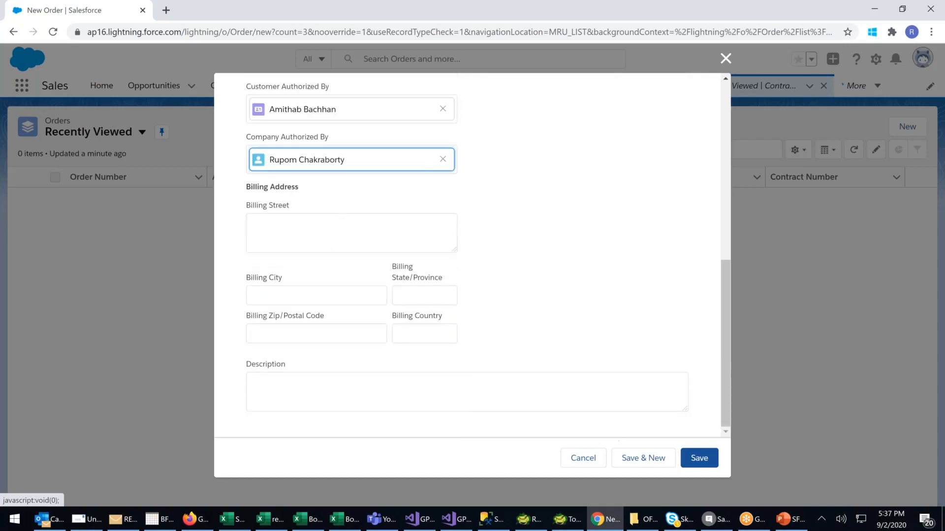
Try to save the order, changing its account to Bolywood and then to Ministry Of Home Affairs.
click(700, 458)
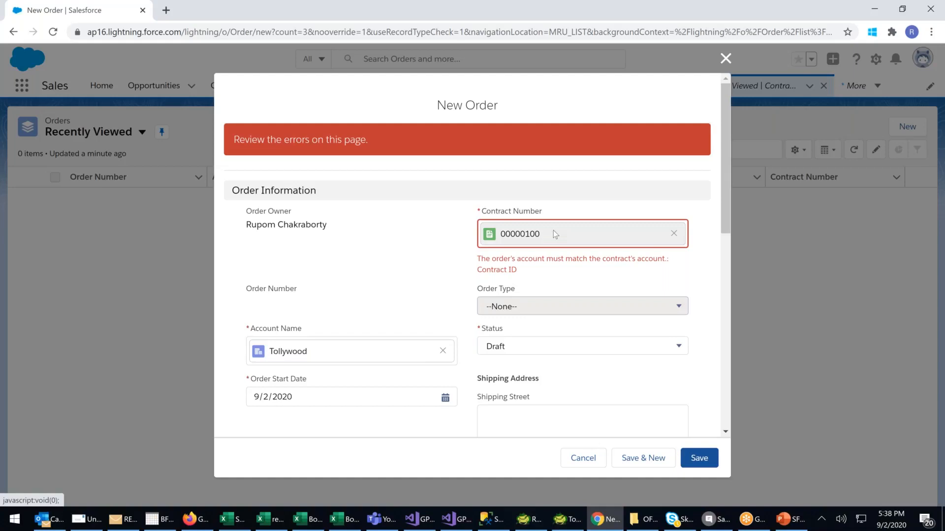
click(443, 352)
click(414, 348)
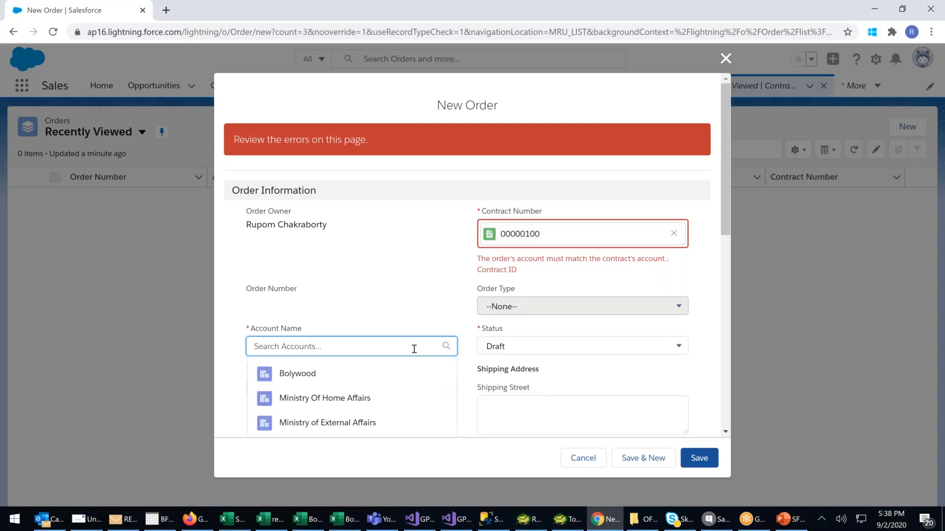
scroll(413, 348, down, 1)
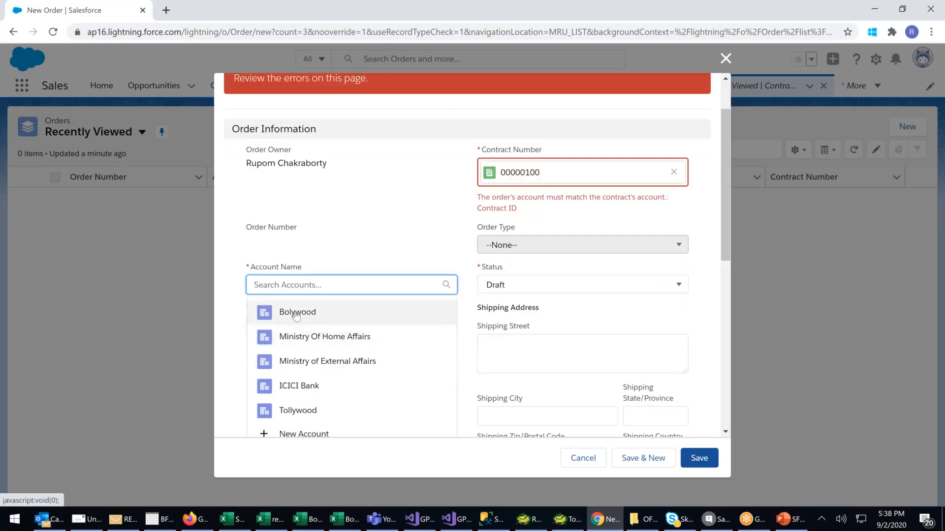
click(375, 309)
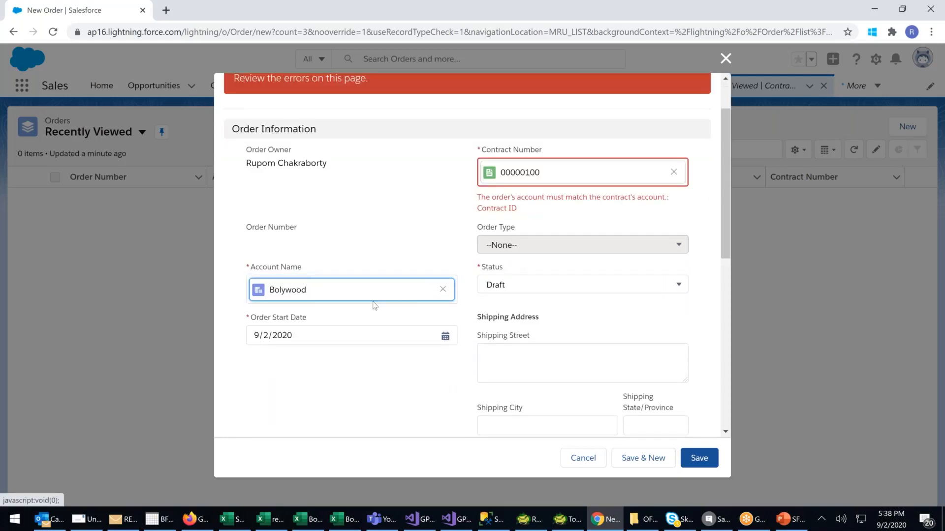
click(443, 289)
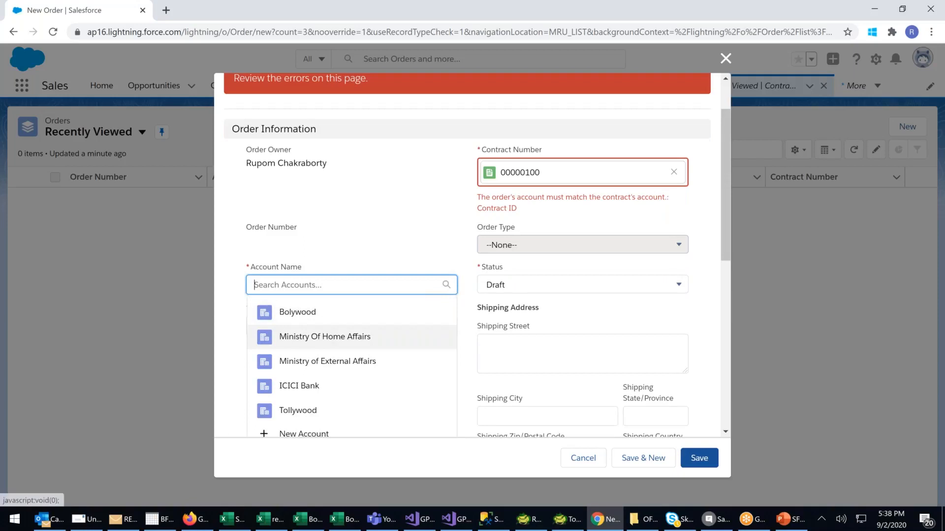
click(325, 337)
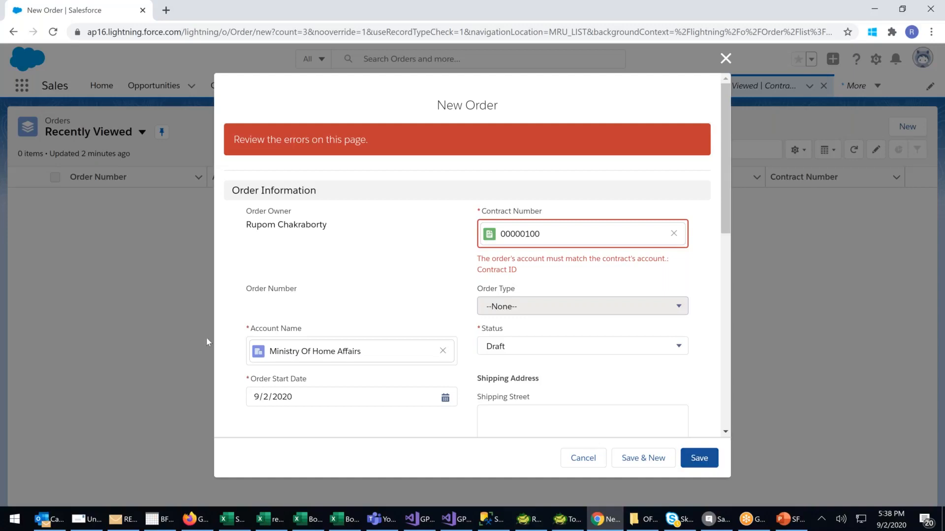
Set the order's account to Bolywood and save the order.
click(443, 351)
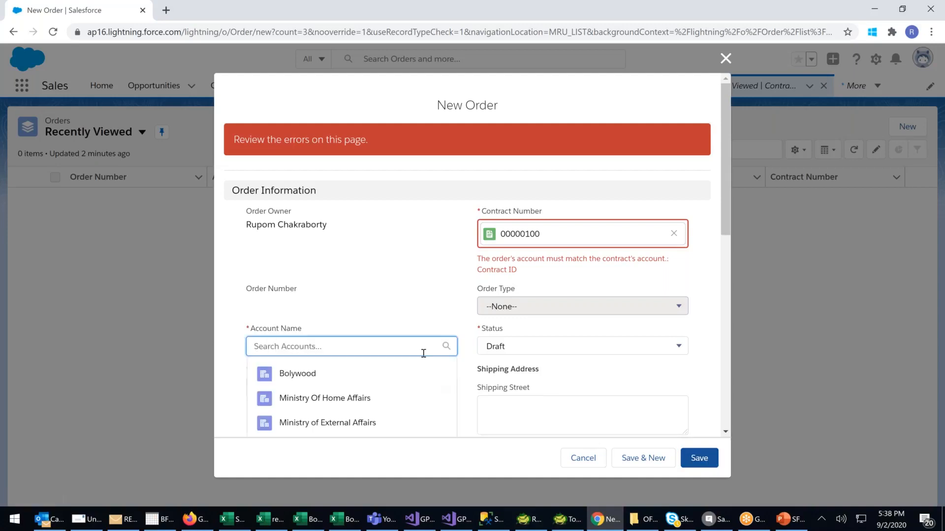
click(296, 375)
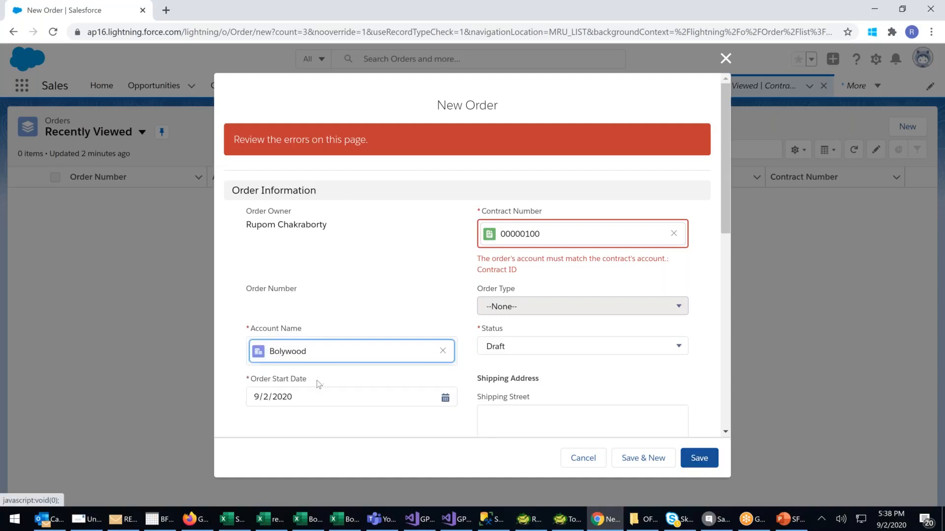
scroll(319, 384, down, 1)
click(699, 460)
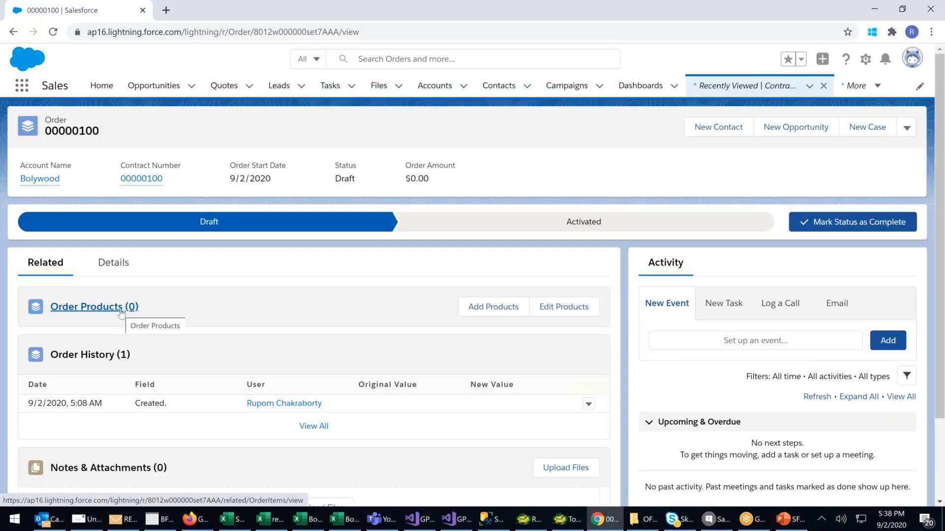
Start adding products to the order and associate it with the Esale price book.
click(488, 310)
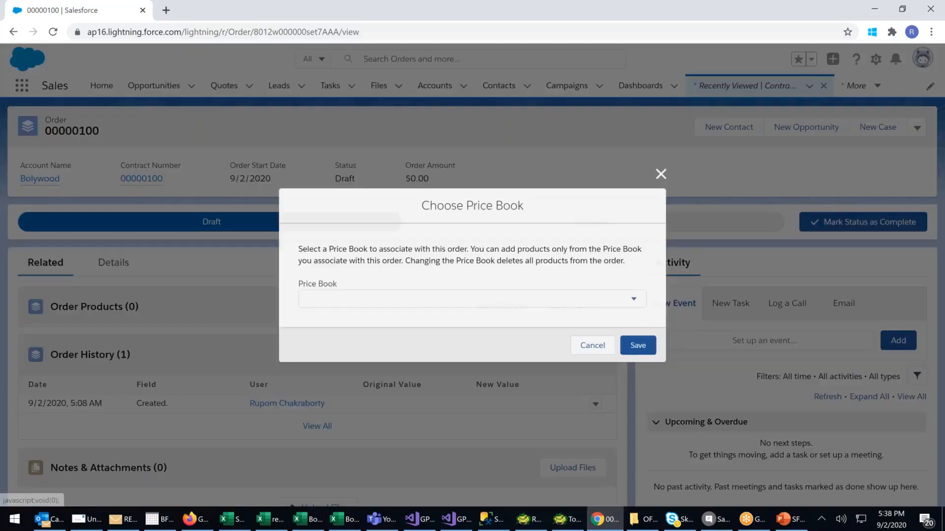
click(472, 300)
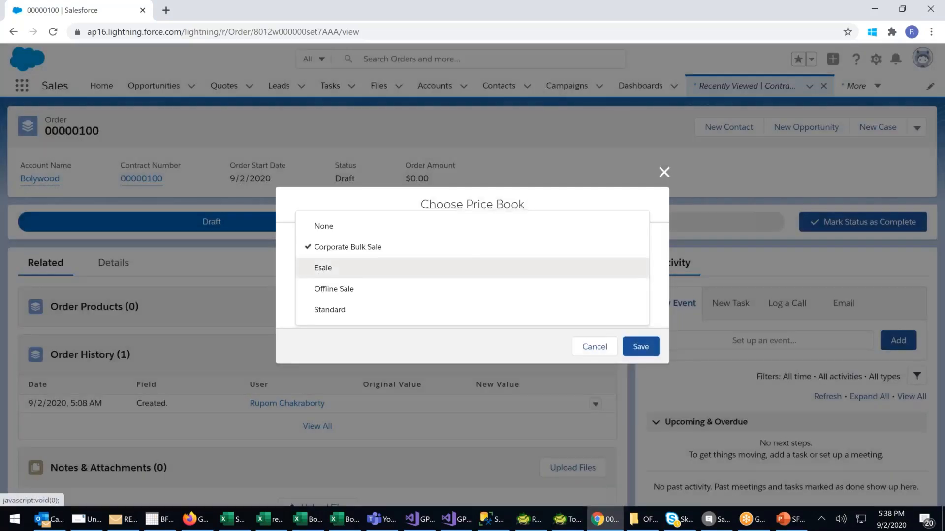
click(323, 268)
click(641, 347)
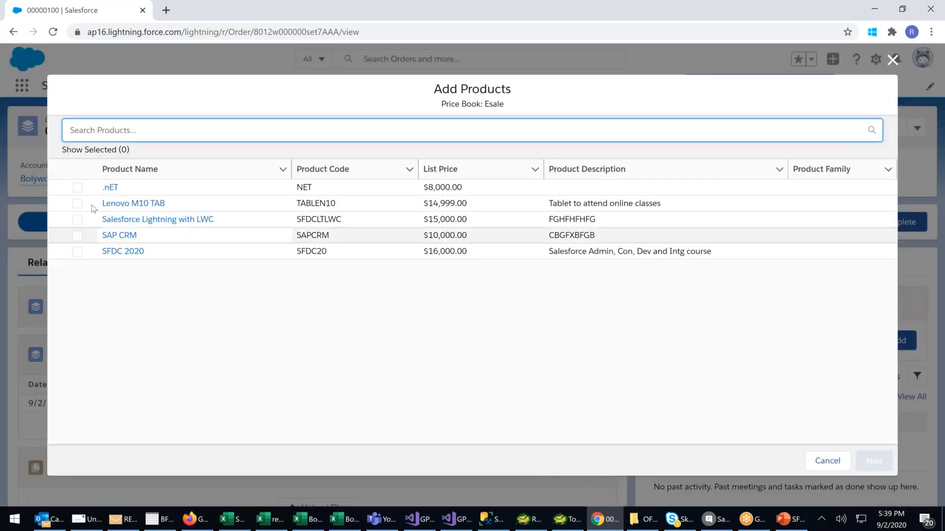
Select Lenovo M10 TAB, Salesforce Lightning with LWC and SFDC 2020 as the order's products and continue to their line details.
click(77, 209)
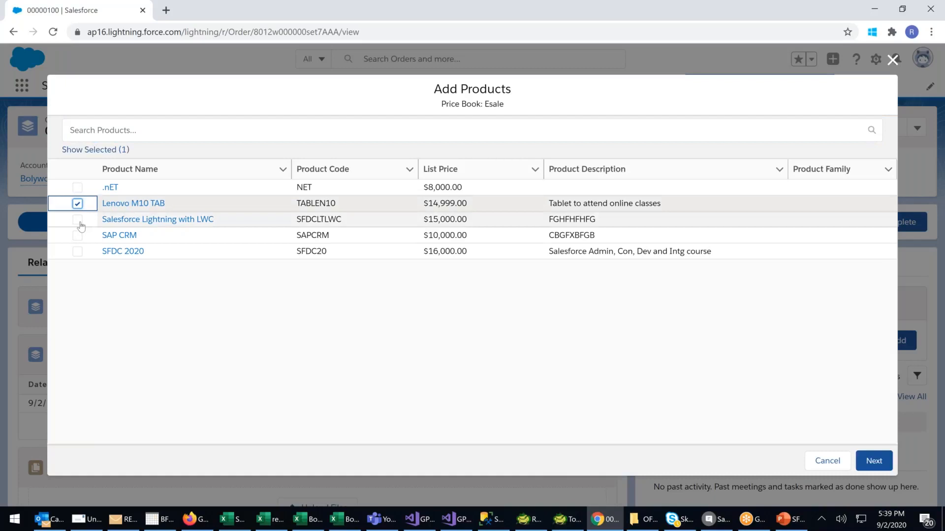
click(78, 219)
click(77, 251)
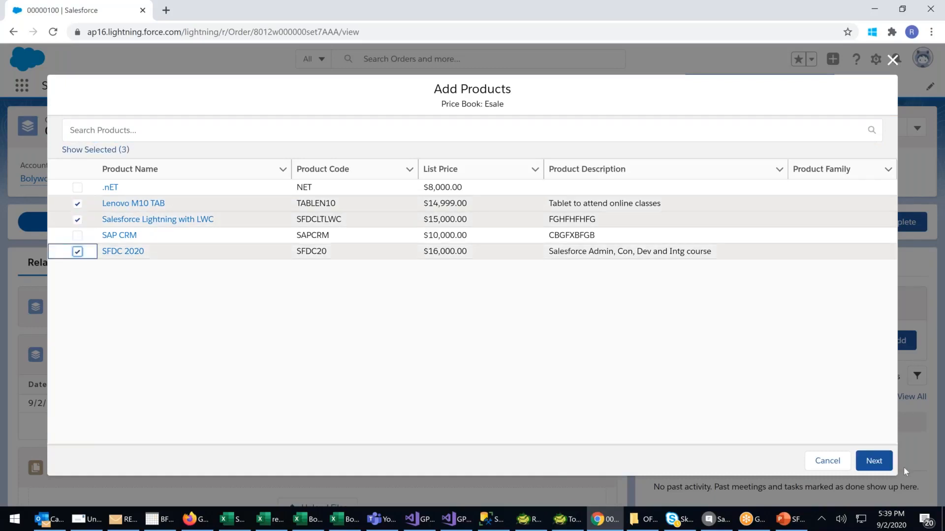
click(874, 461)
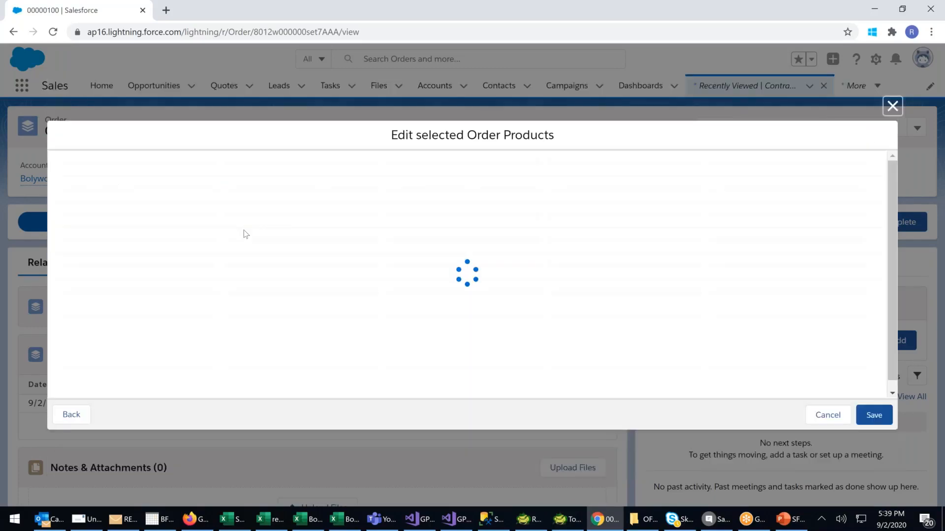
Set the quantities to 4 for Lenovo M10 TAB, 5 for Salesforce Lightning with LWC and 5 for SFDC 2020.
click(302, 179)
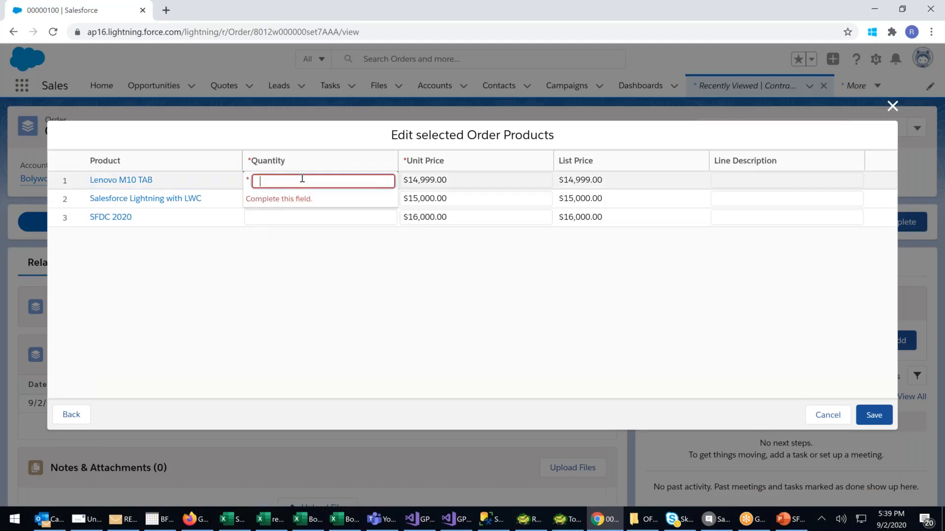
text(4)
click(273, 200)
text(5)
click(263, 217)
text(5)
click(333, 322)
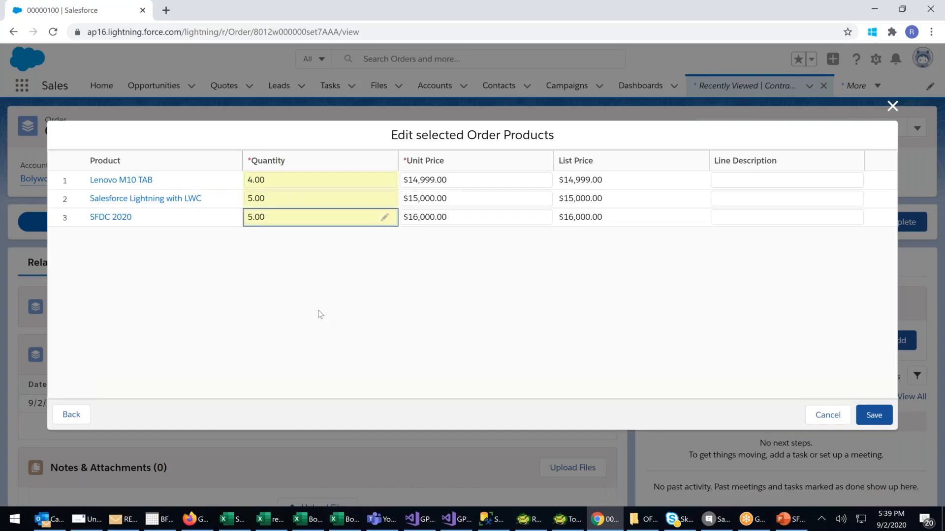
Set the unit price of Lenovo M10 TAB to 13,999 and of Salesforce Lightning with LWC to 14,000.
click(461, 182)
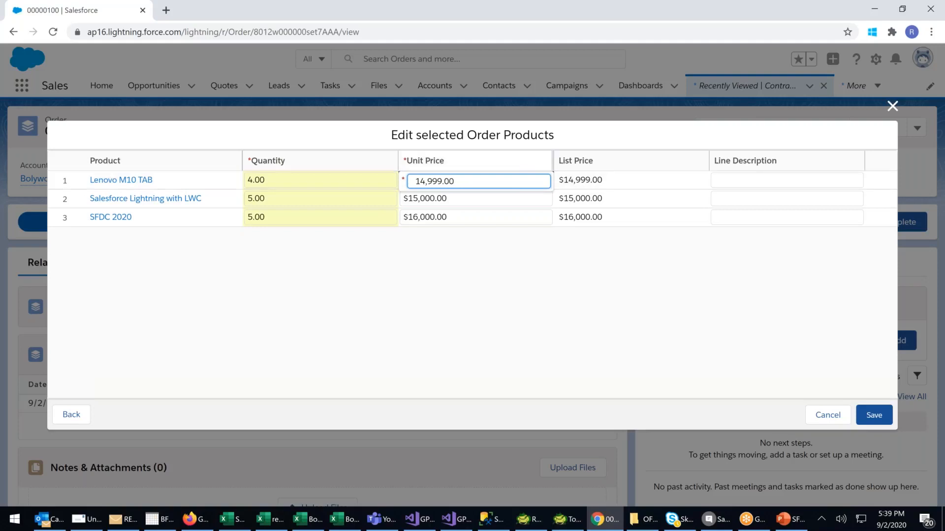
click(425, 182)
key(BackSpace)
text(3)
click(486, 200)
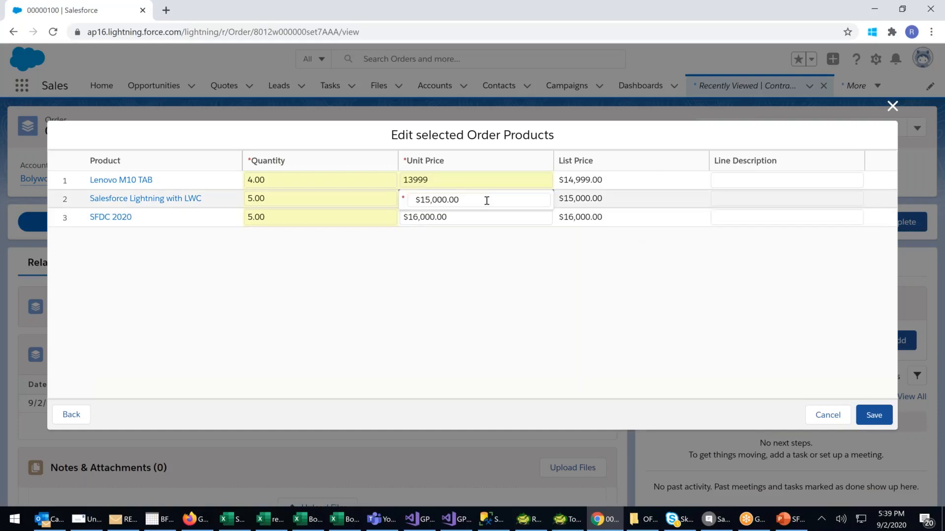
click(425, 199)
key(BackSpace)
text(4)
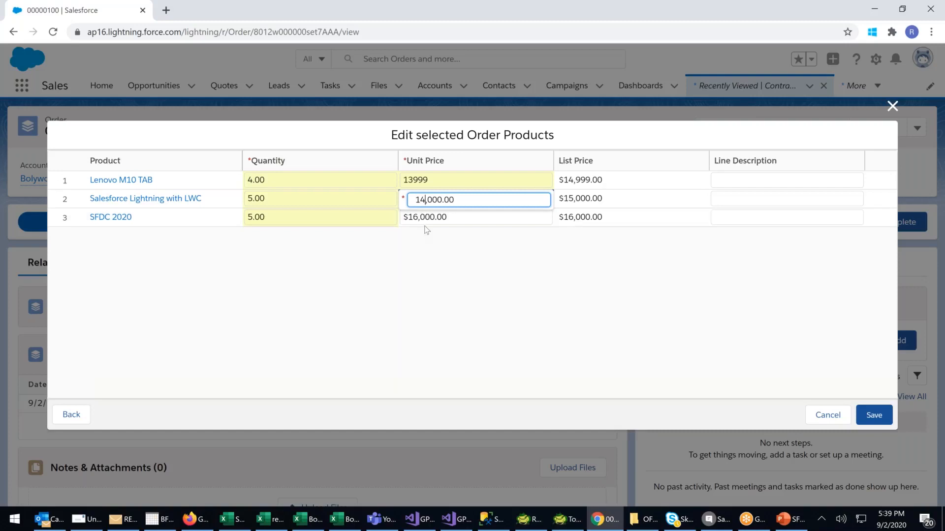
Set the unit price of SFDC 2020 to 15,000 and save the order products.
click(416, 218)
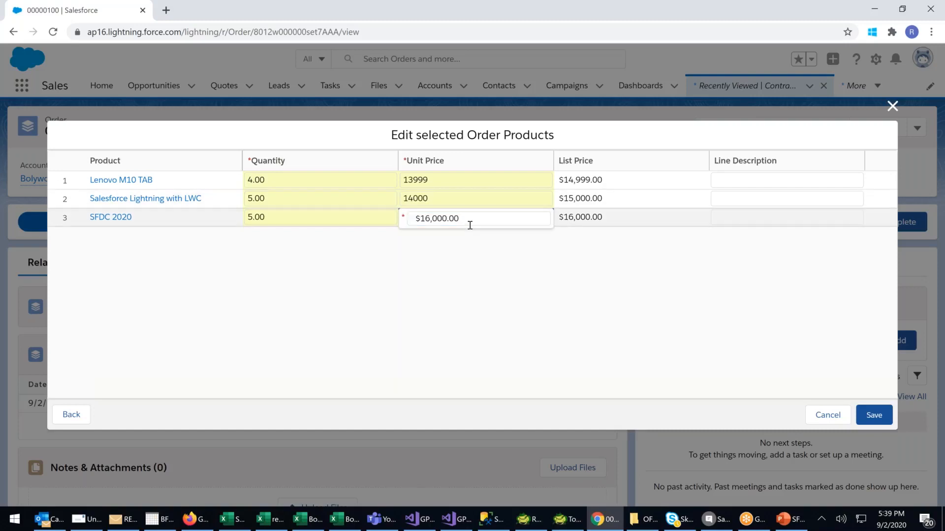
click(424, 218)
key(BackSpace)
text(5)
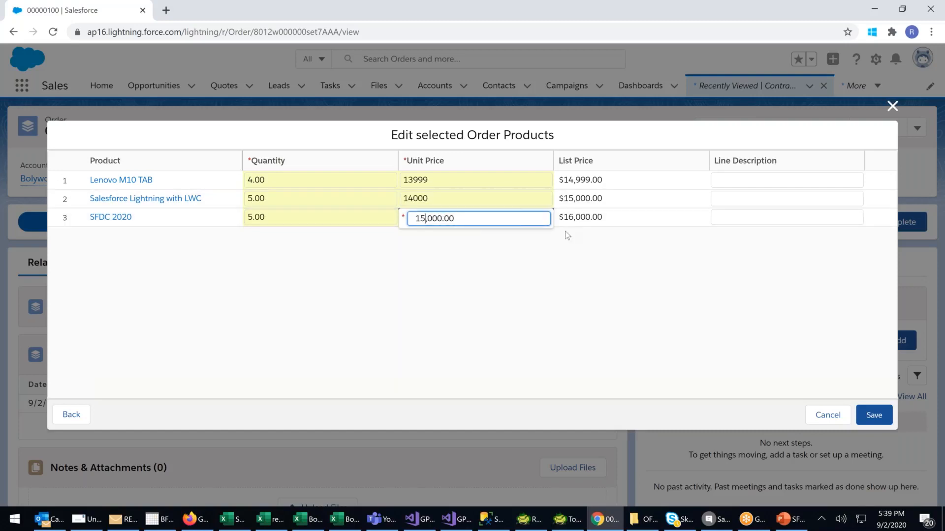
click(607, 225)
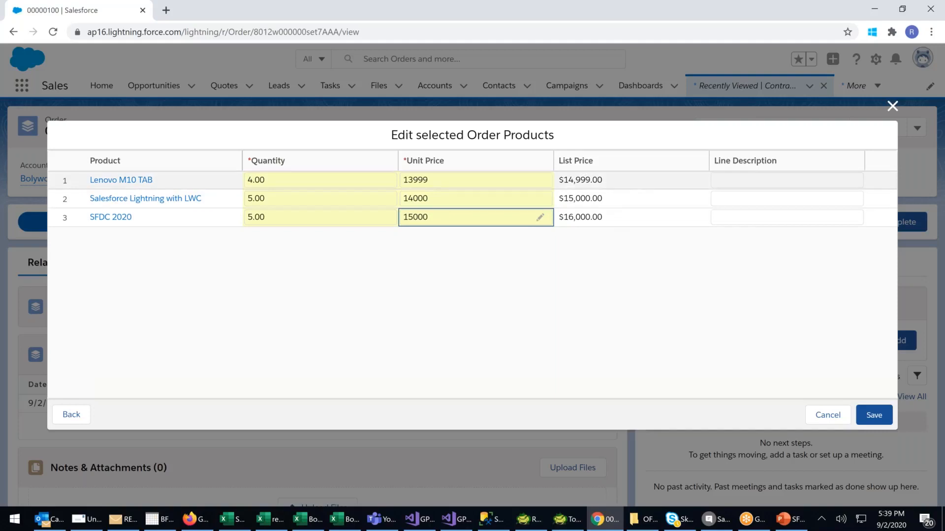
click(873, 415)
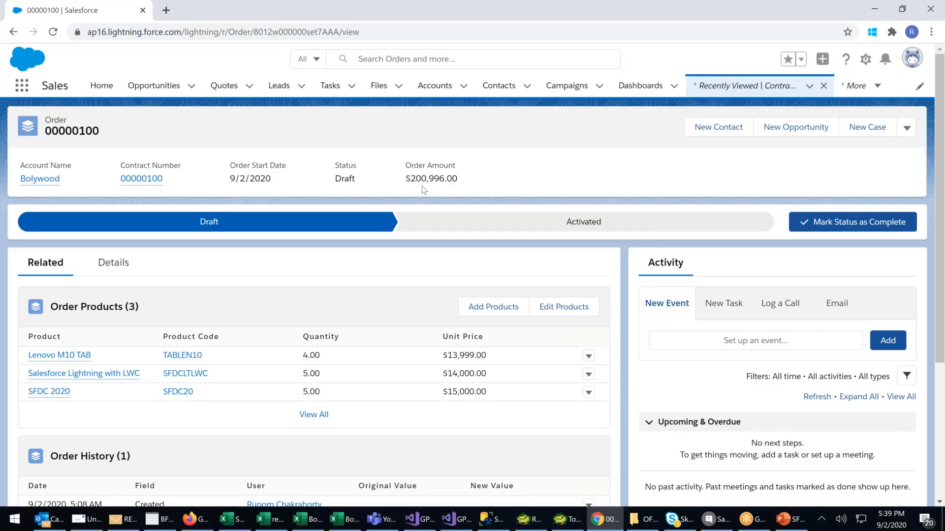
Review the order's amount, related lists and detail fields.
drag(417, 178, 458, 178)
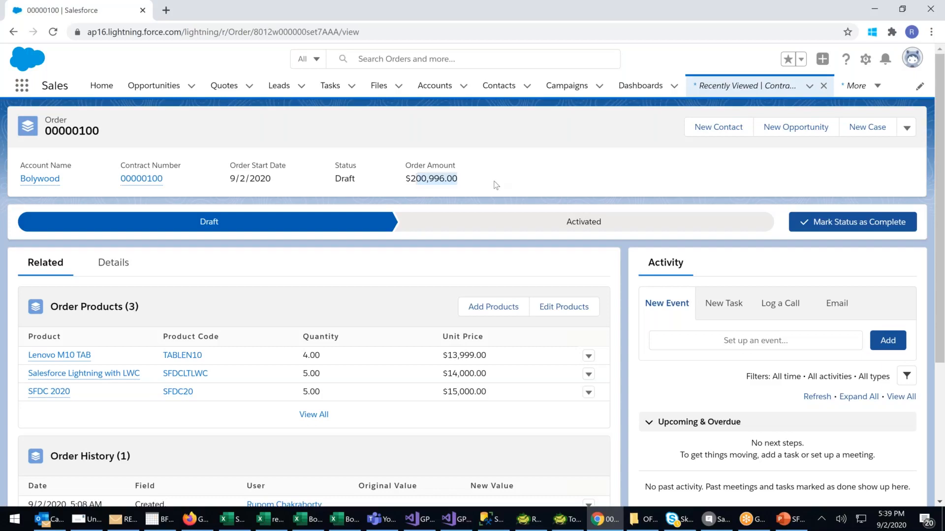
scroll(525, 366, down, 3)
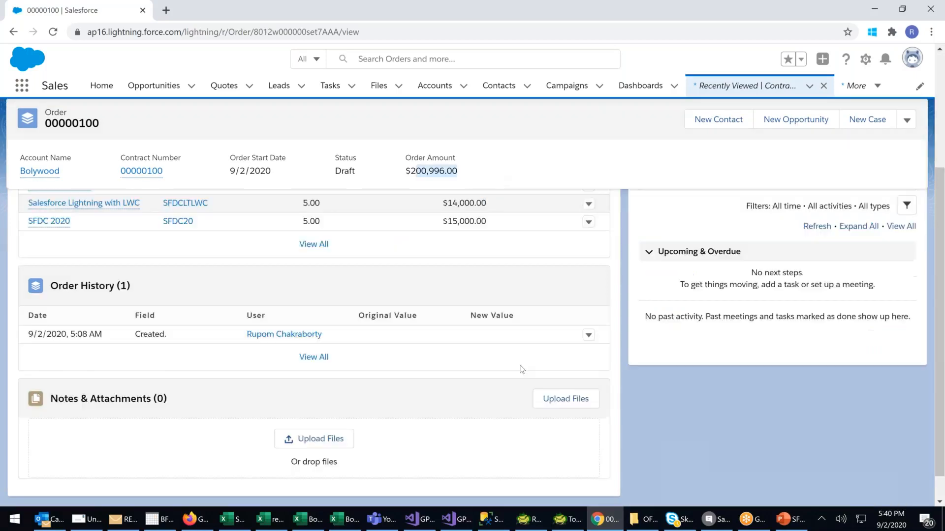
scroll(522, 369, up, 3)
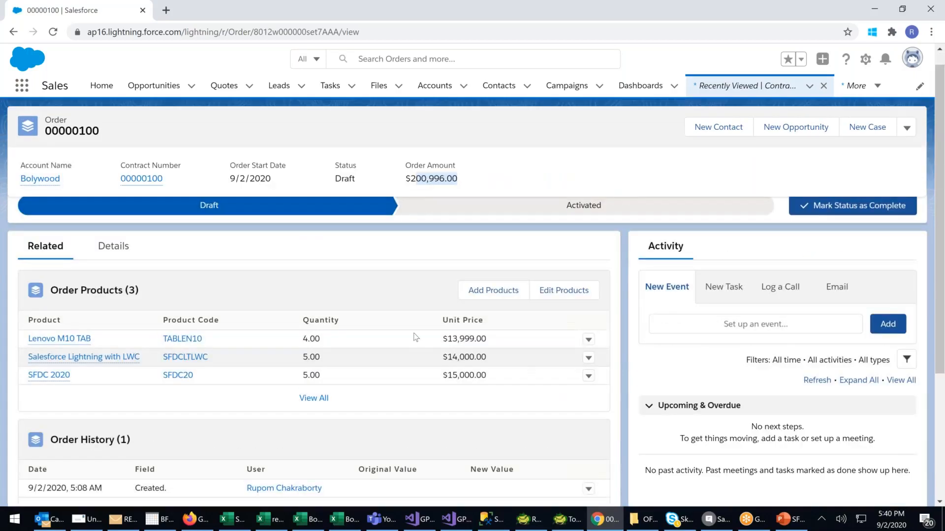
click(113, 246)
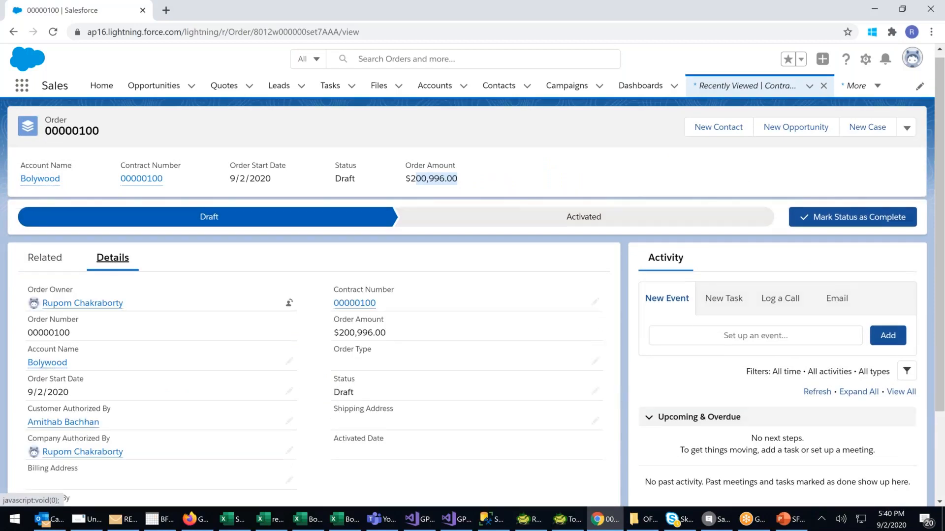
Open the order's printable view and review the quantity, unit price and total price of each order product.
click(906, 127)
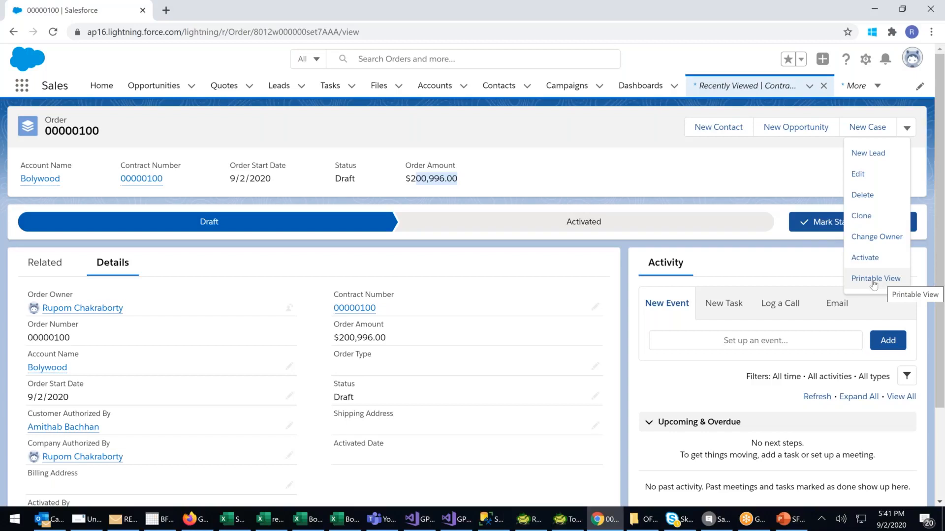
click(874, 279)
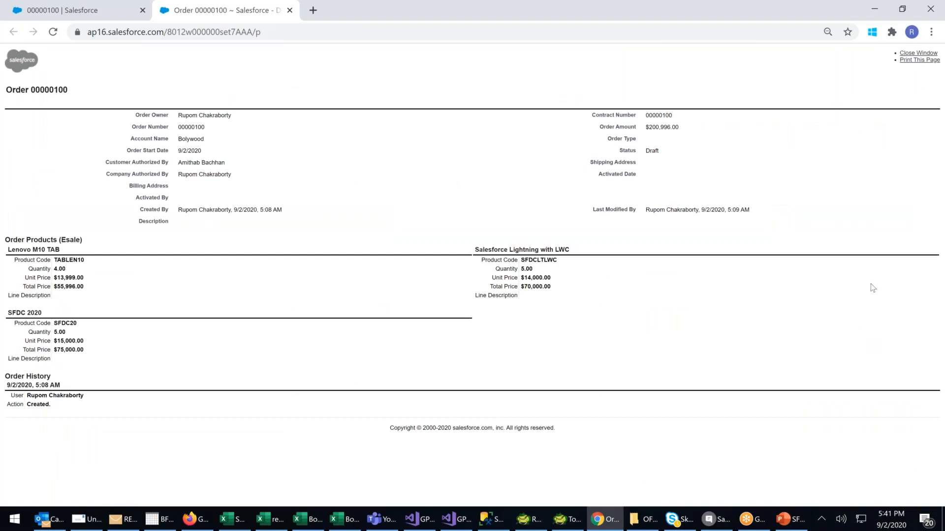
drag(11, 248, 68, 397)
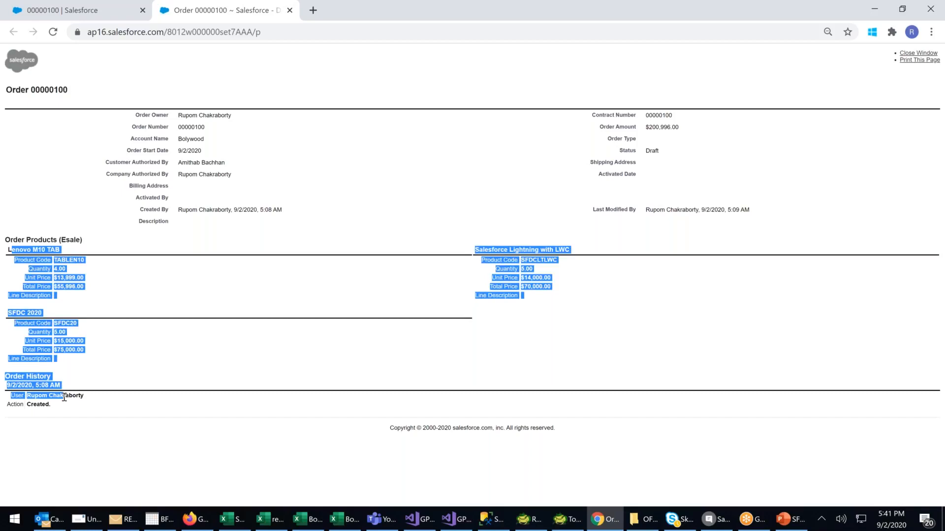
click(165, 358)
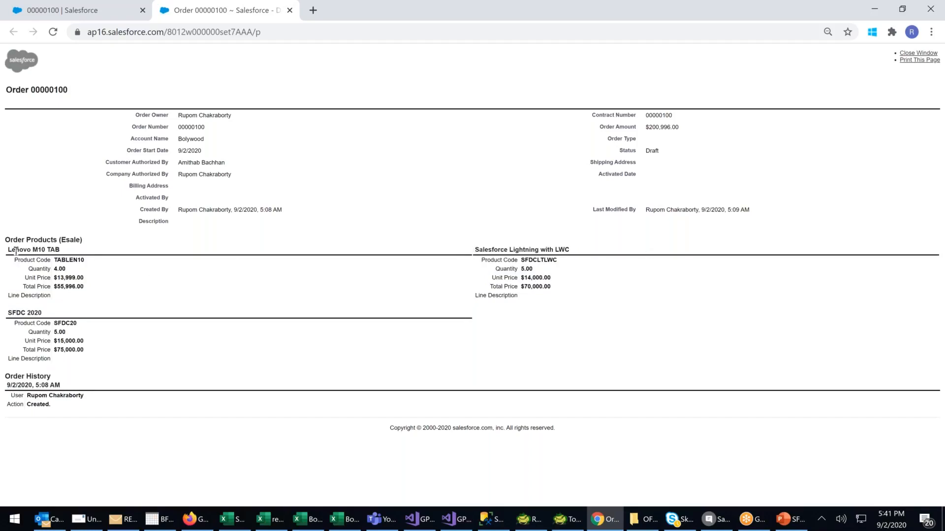
drag(15, 250, 90, 282)
drag(513, 250, 578, 258)
drag(519, 268, 576, 282)
drag(20, 313, 121, 333)
drag(60, 343, 73, 358)
click(71, 361)
Examine the order amount, order number, start date and the customer and company authorizers in the printable view.
drag(598, 126, 713, 129)
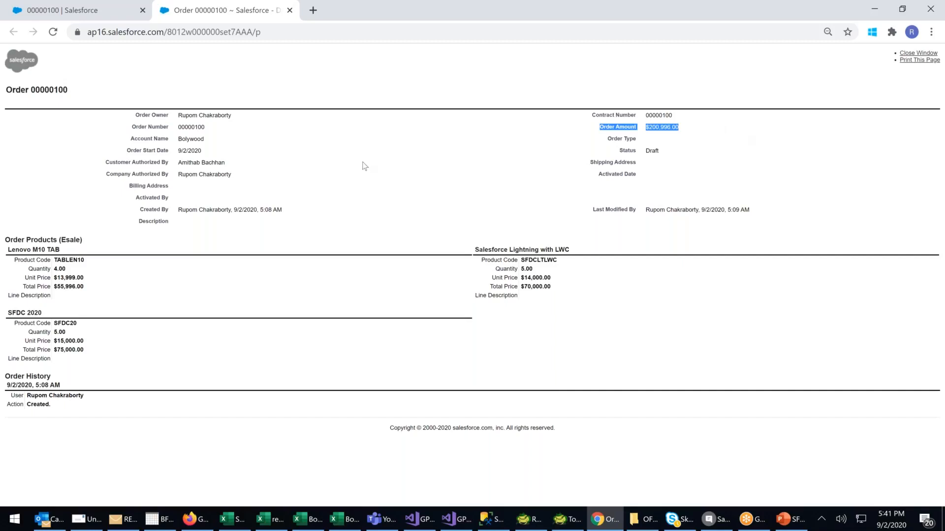
drag(181, 128, 224, 129)
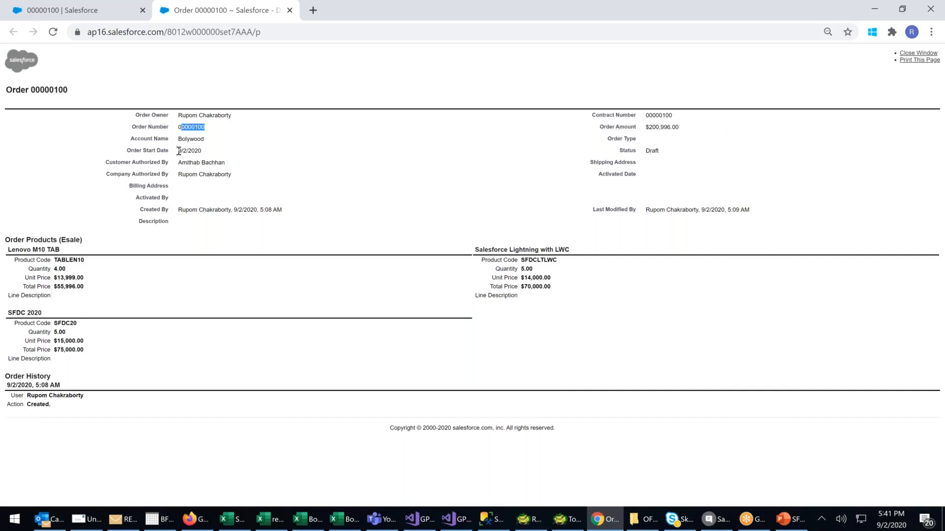
drag(177, 151, 201, 151)
drag(129, 162, 238, 163)
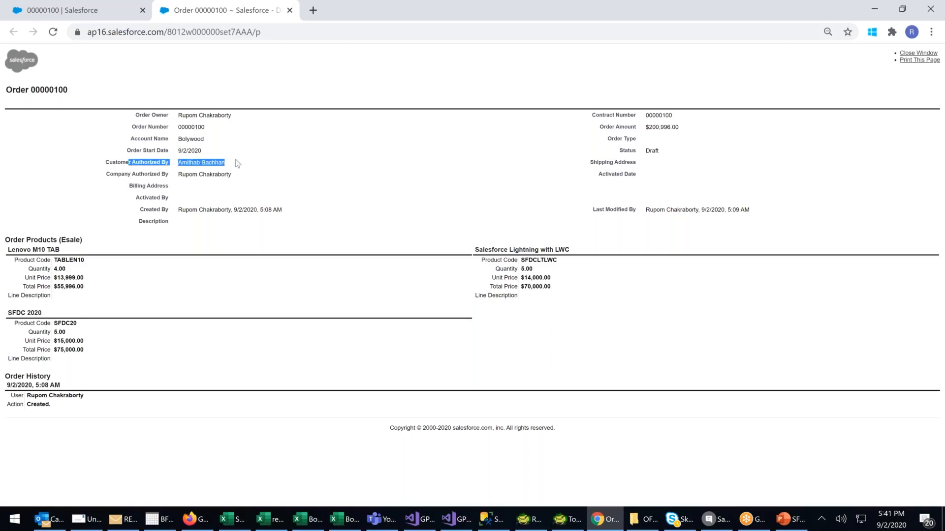
drag(147, 174, 232, 175)
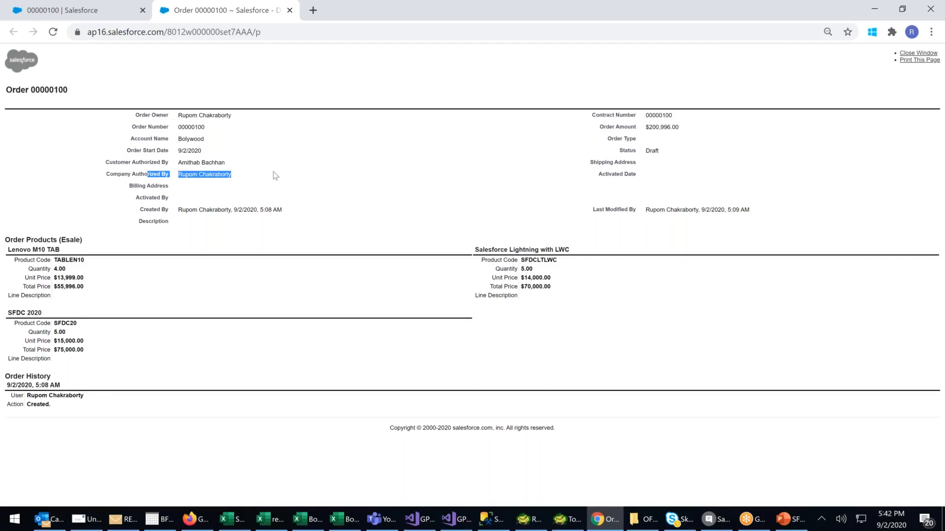
Review the order history in the printable view, preview its print layout without saving, and close the view.
drag(21, 385, 4, 365)
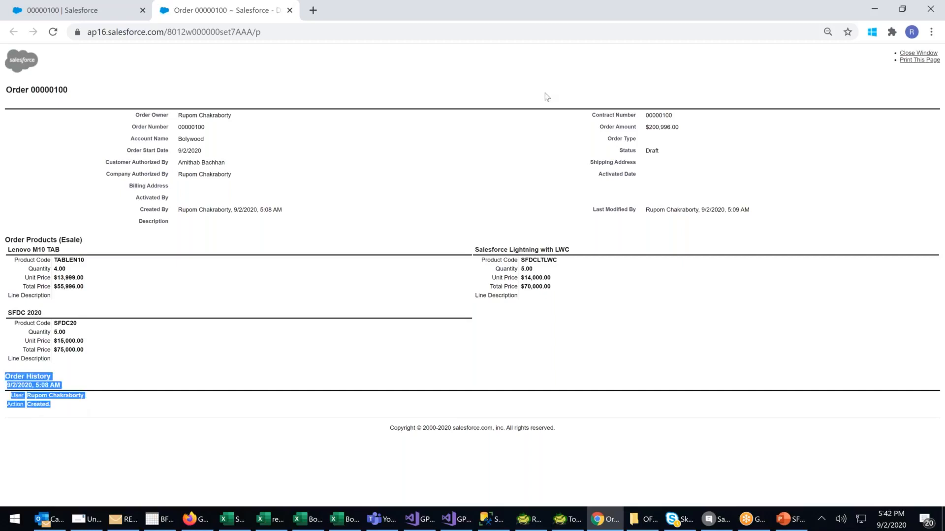
click(918, 61)
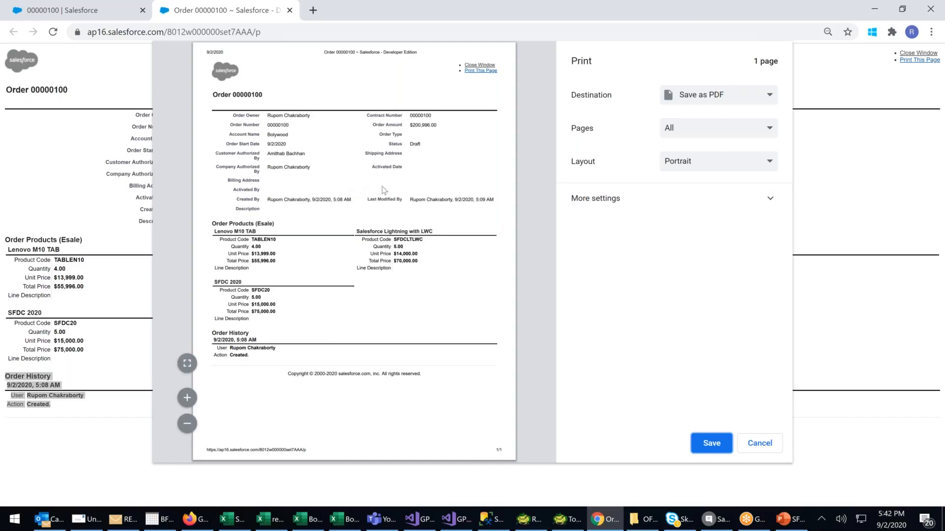
click(769, 445)
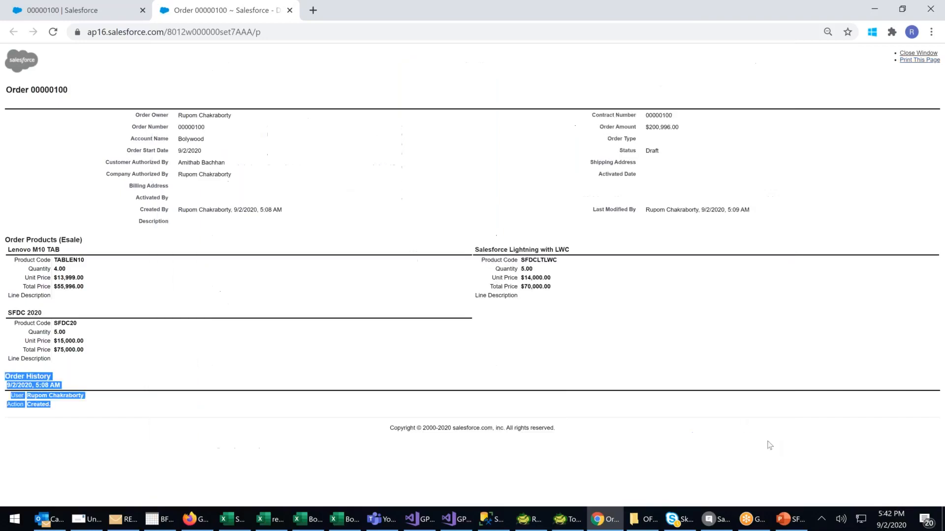
click(925, 53)
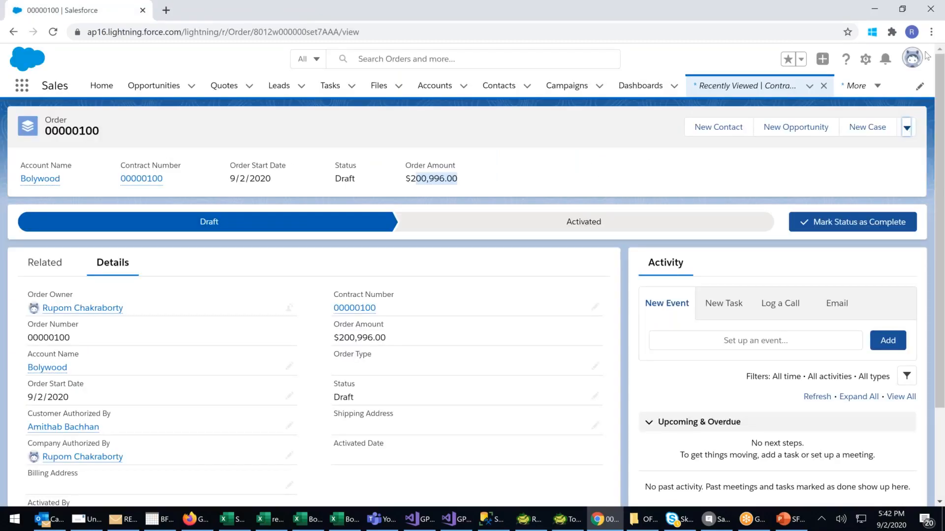
Activate the Bolywood order and confirm the activation.
click(907, 128)
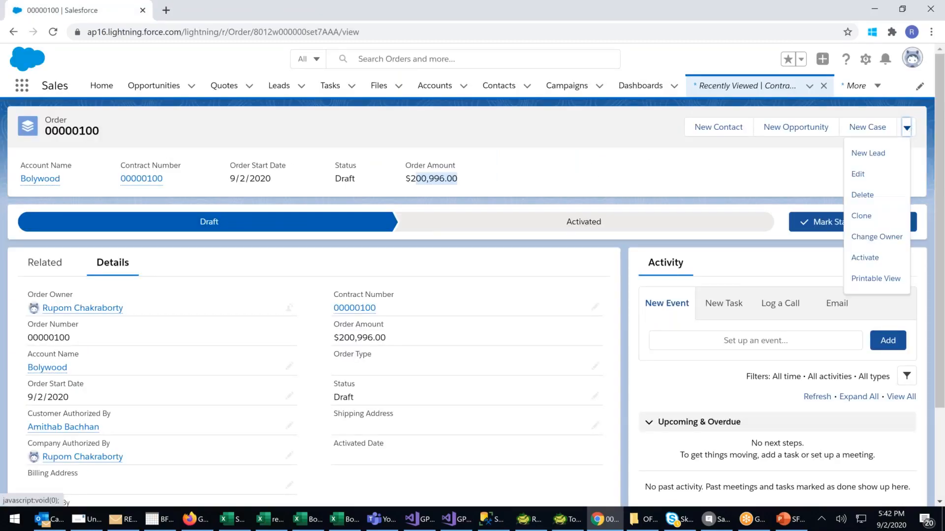
click(864, 261)
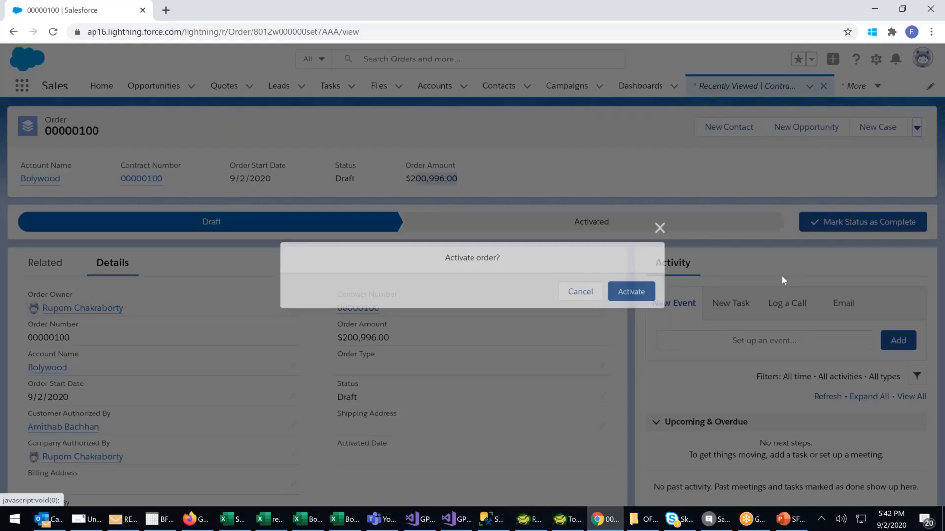
click(630, 291)
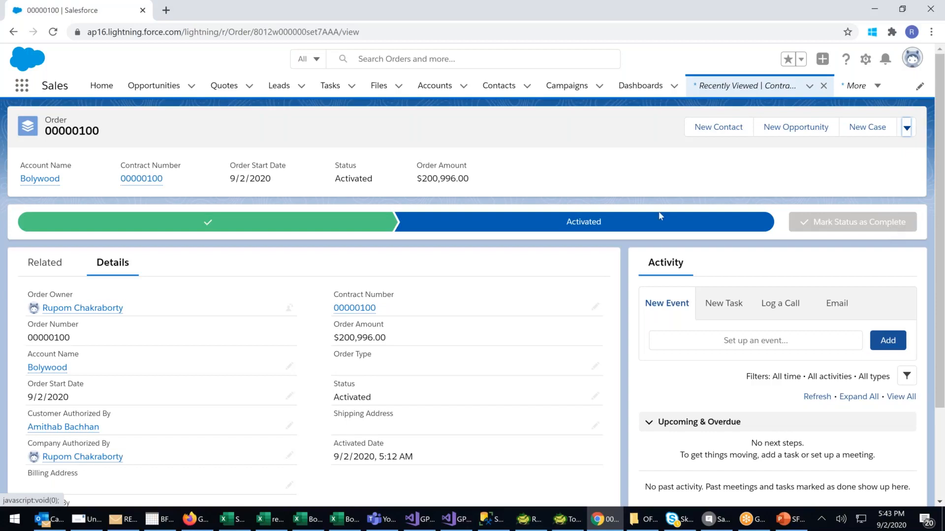
Switch to PowerPoint to check the stage following Order in the SFDC Flow Diagram, and return to Salesforce.
click(785, 520)
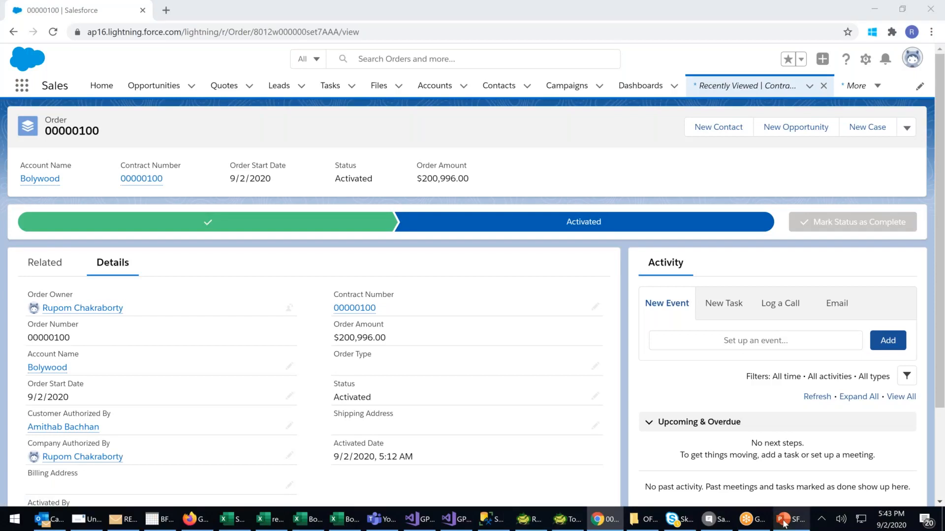
click(785, 521)
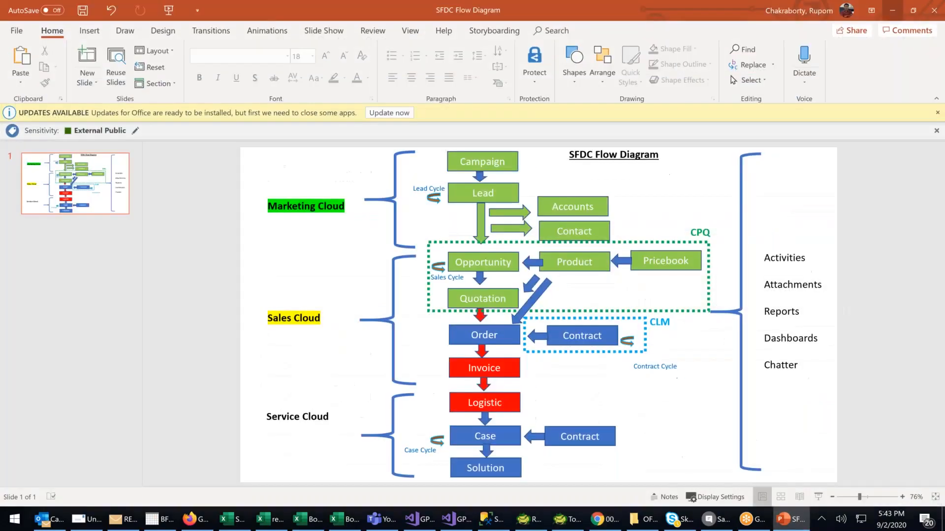
click(784, 522)
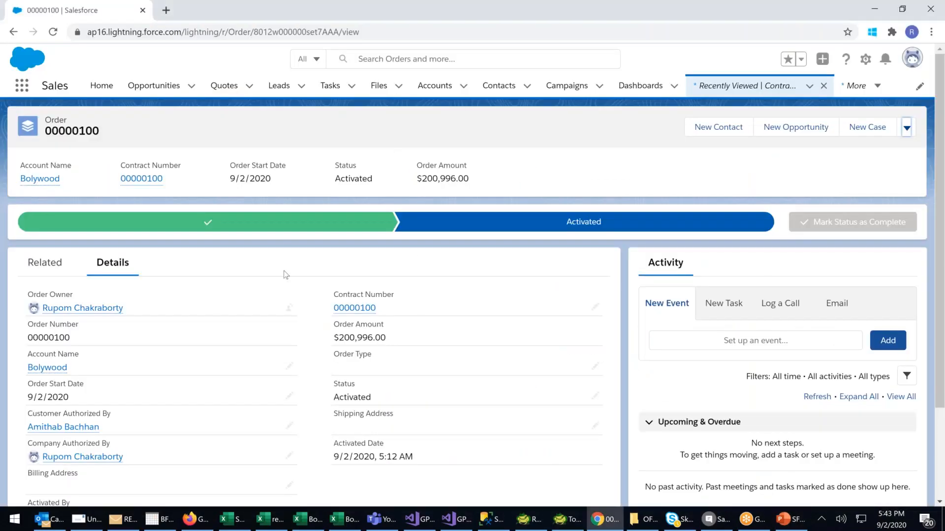
Find Invoices among all available items and open its recently viewed list.
click(22, 86)
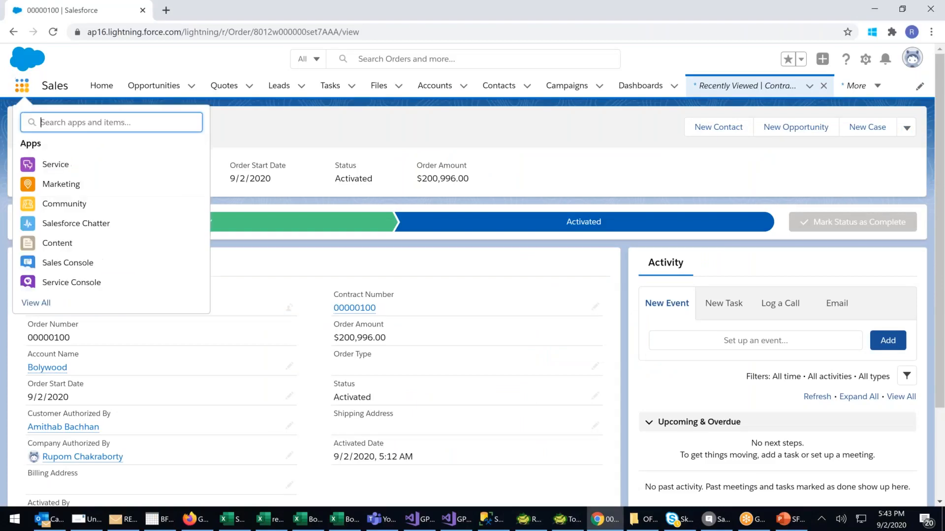
click(42, 304)
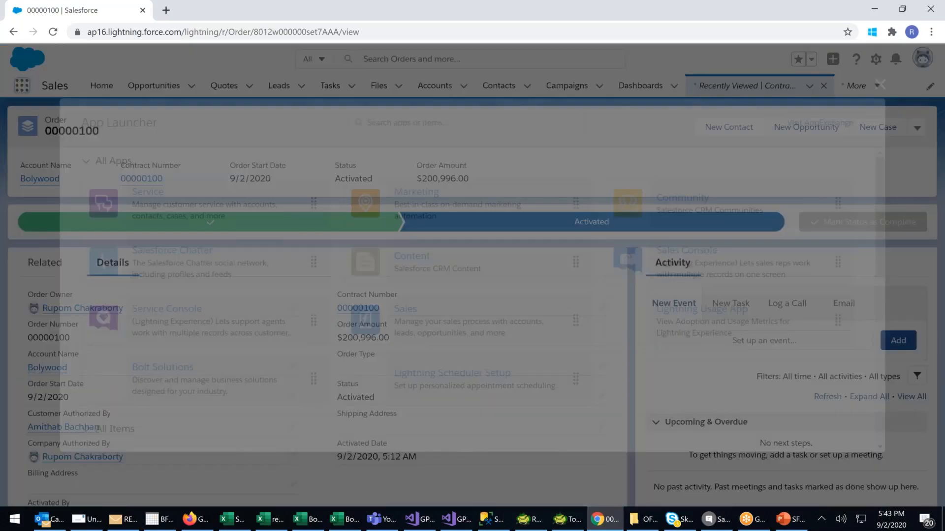
scroll(414, 308, down, 3)
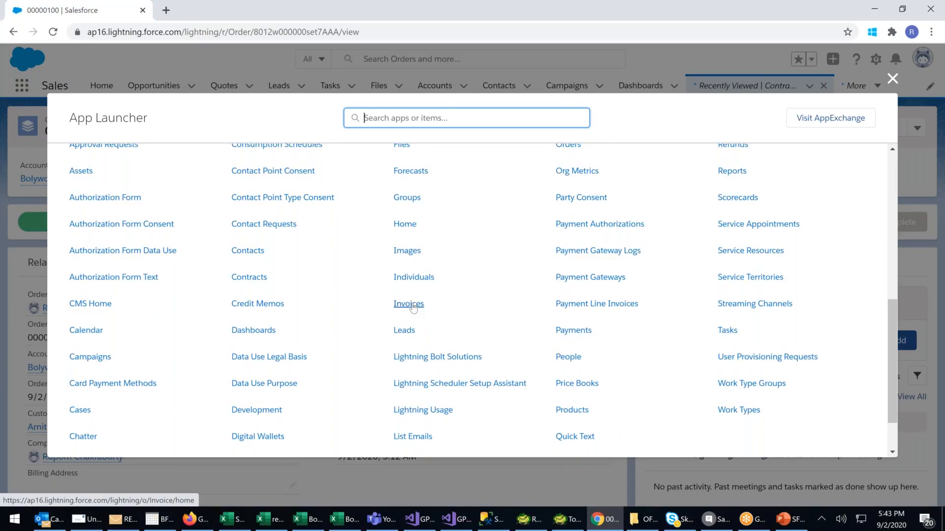
click(412, 305)
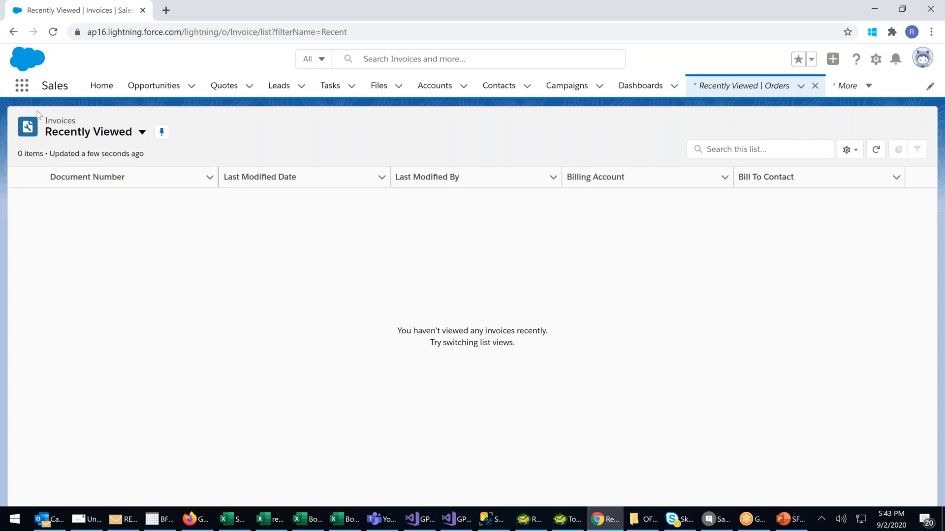
Open the recently viewed Orders list, check the Bolywood order's status, and open that order.
click(22, 85)
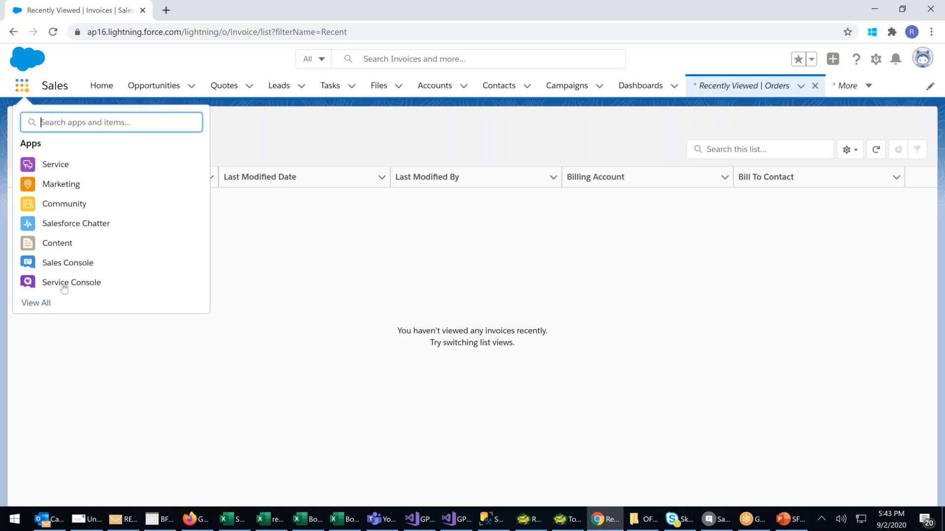
click(45, 302)
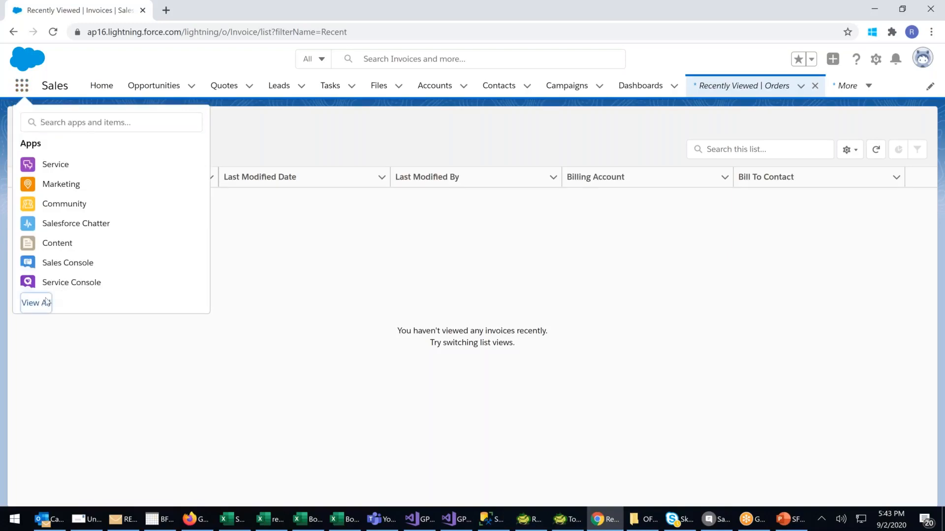
scroll(433, 329, down, 3)
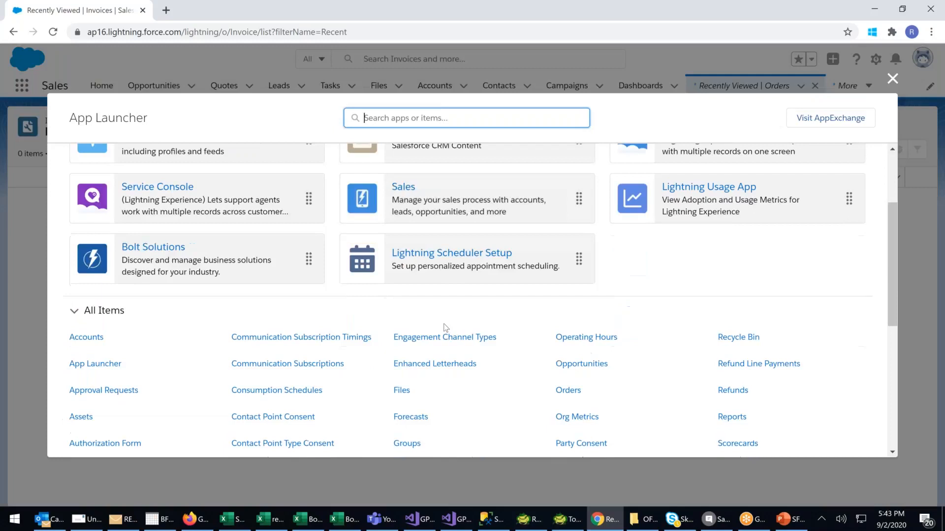
click(571, 331)
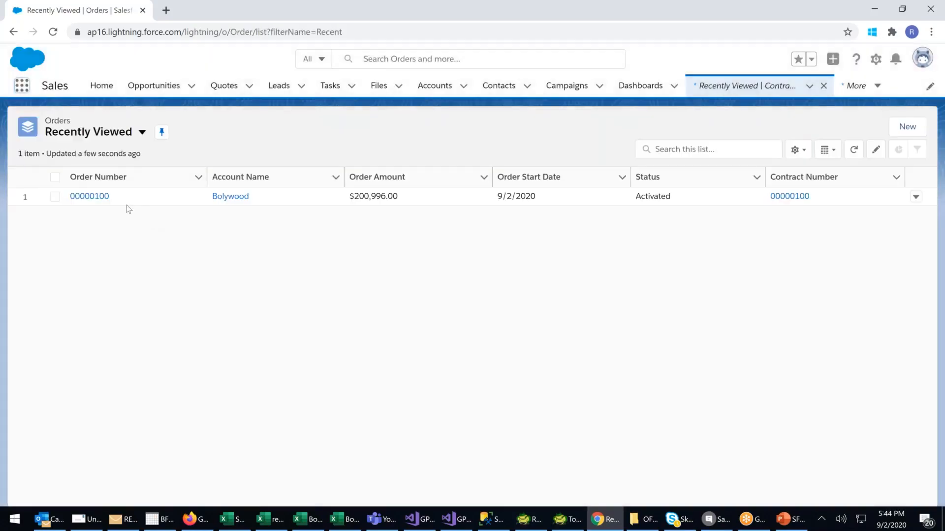
drag(681, 195, 626, 200)
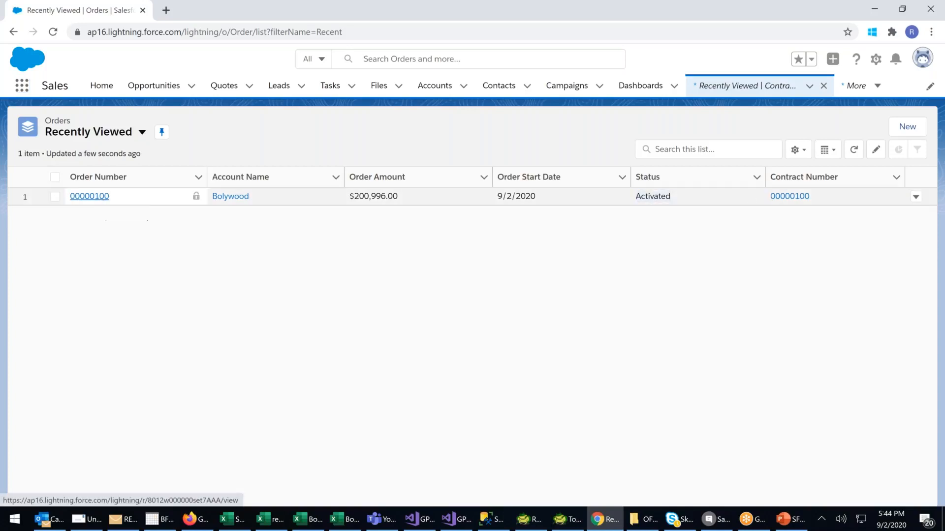
click(90, 196)
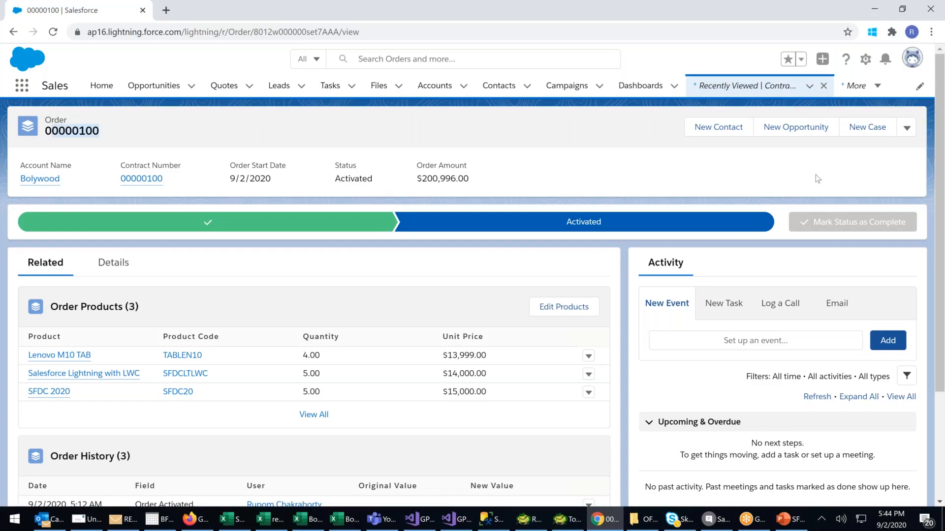
Examine the activated order's available actions, order products, order history, attachments and detail fields.
click(908, 131)
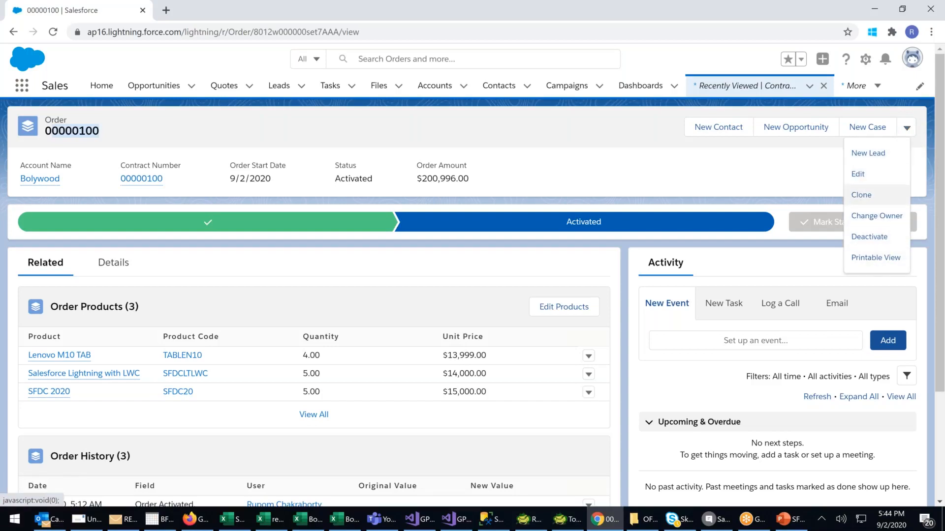
click(702, 170)
scroll(620, 275, down, 2)
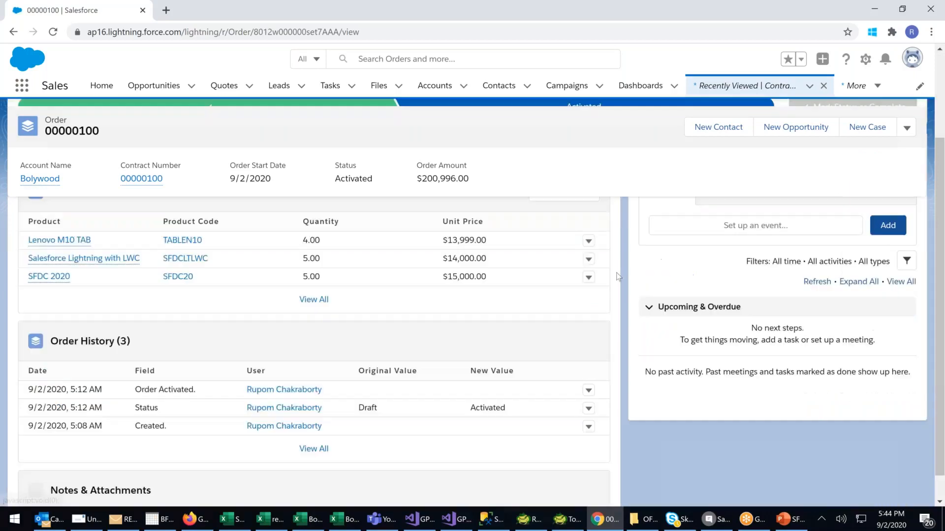
scroll(619, 276, down, 3)
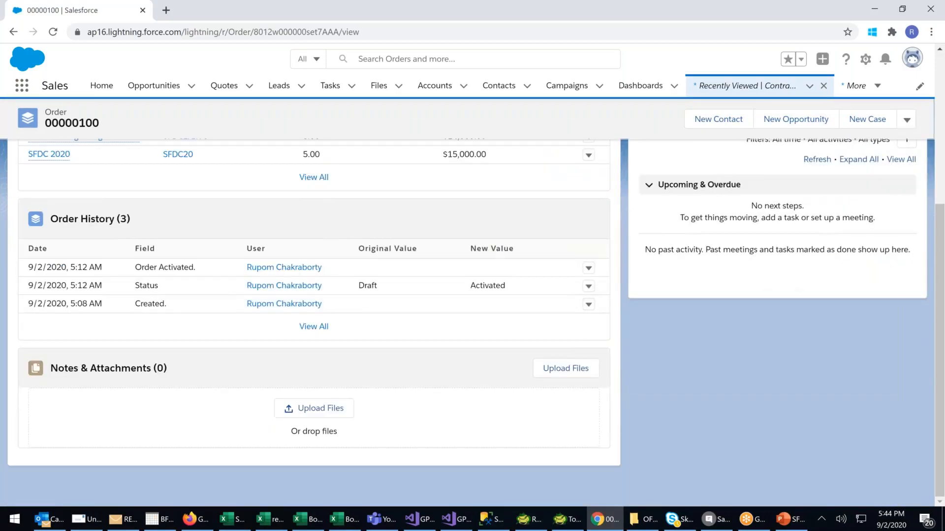
scroll(315, 295, up, 5)
click(137, 265)
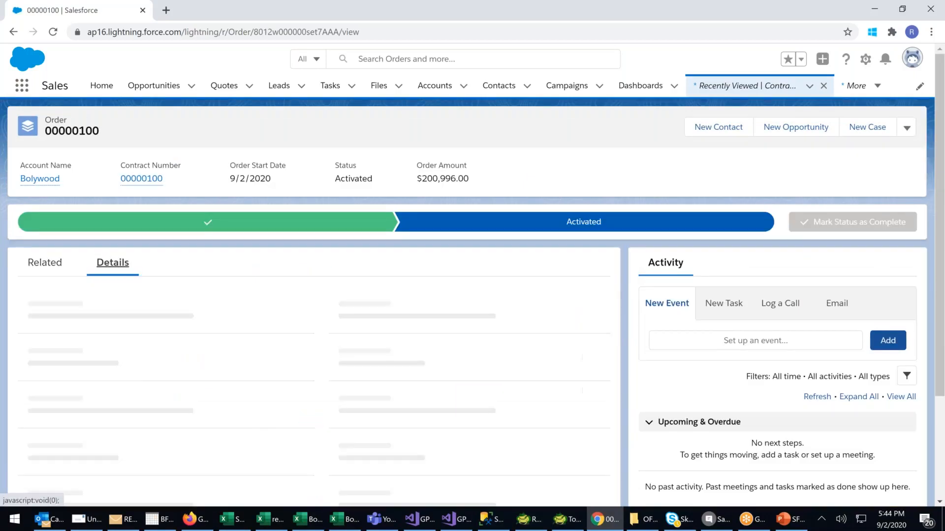
scroll(373, 269, down, 3)
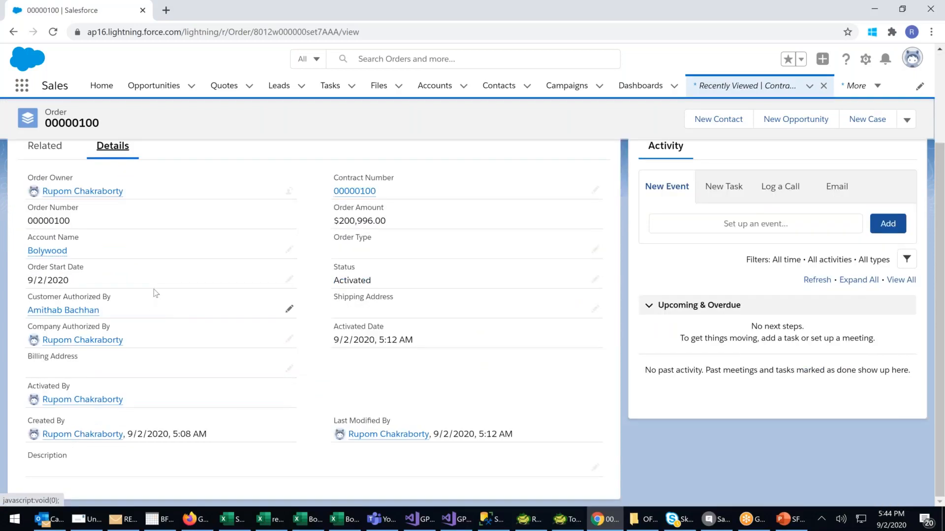
scroll(155, 294, up, 3)
scroll(185, 284, up, 1)
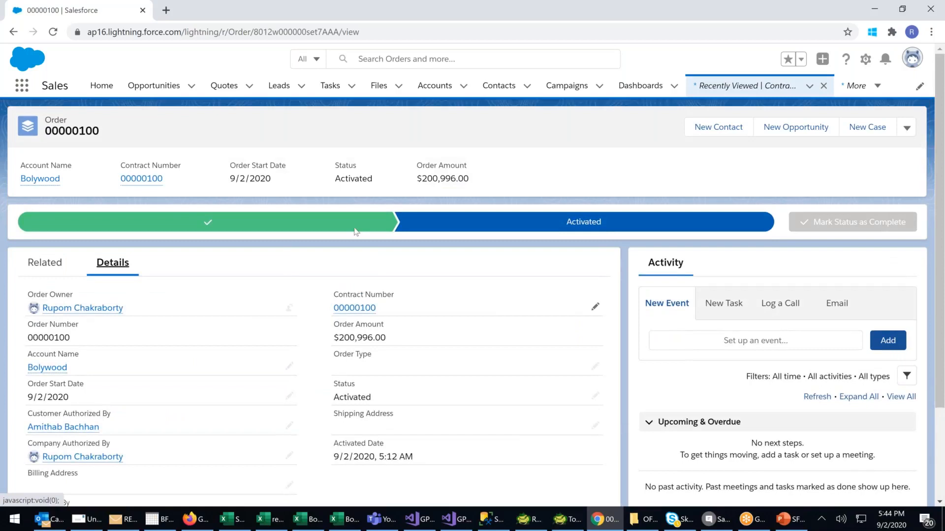
Check the SFDC Flow Diagram in PowerPoint, and return to Salesforce to open the Payment Gateways list.
click(791, 525)
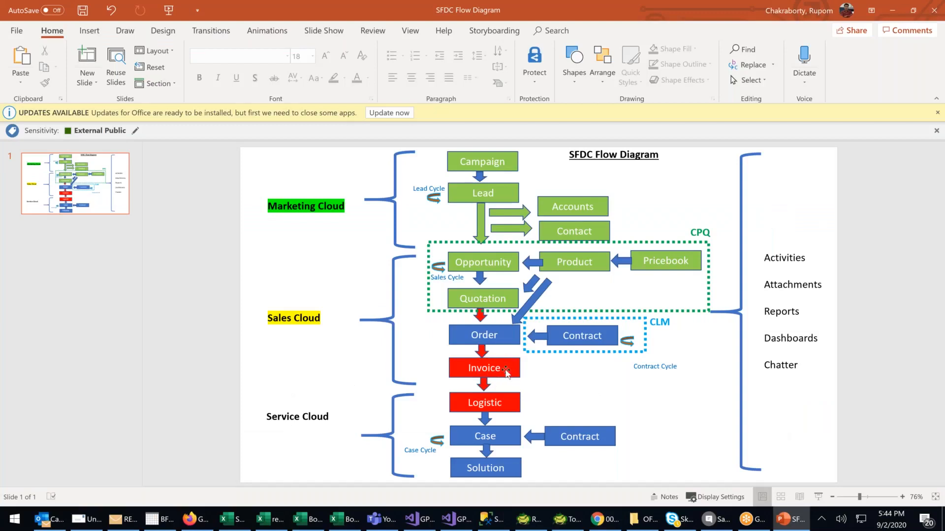
click(893, 11)
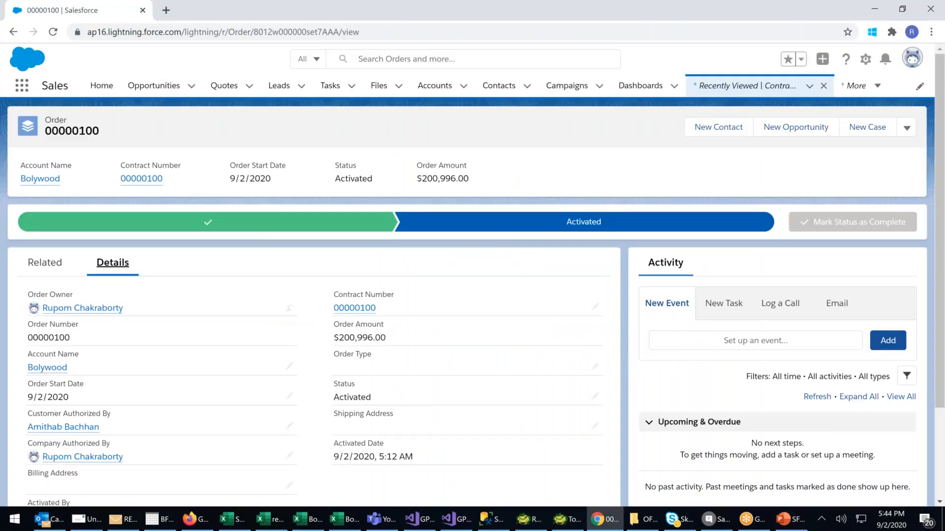
click(22, 85)
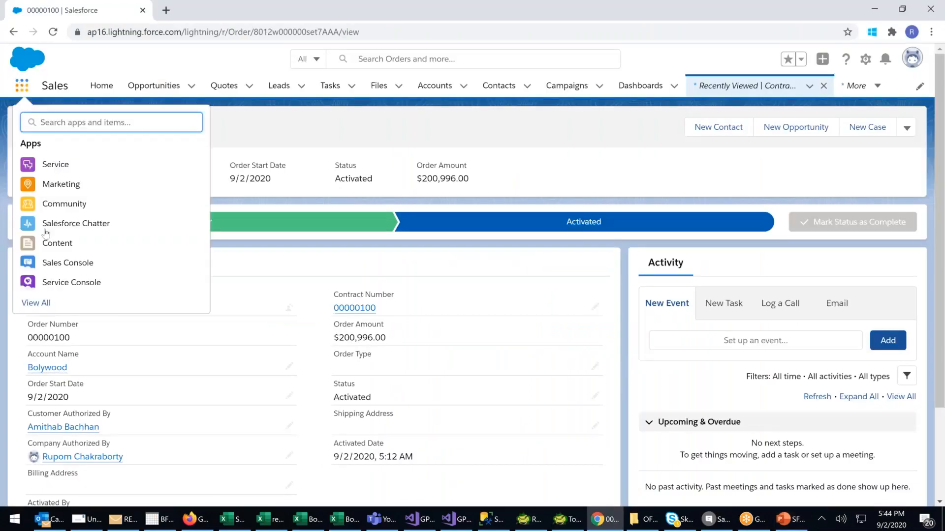
click(36, 303)
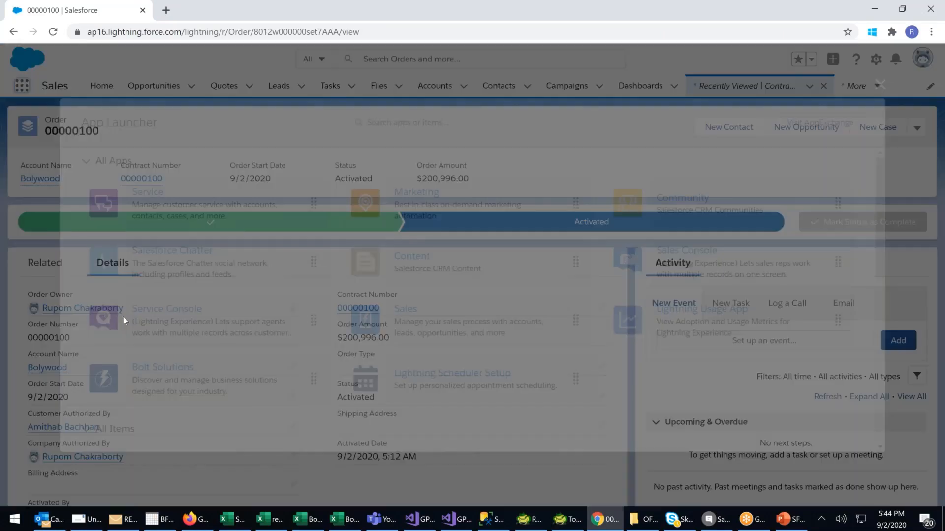
scroll(456, 319, down, 3)
scroll(456, 318, down, 3)
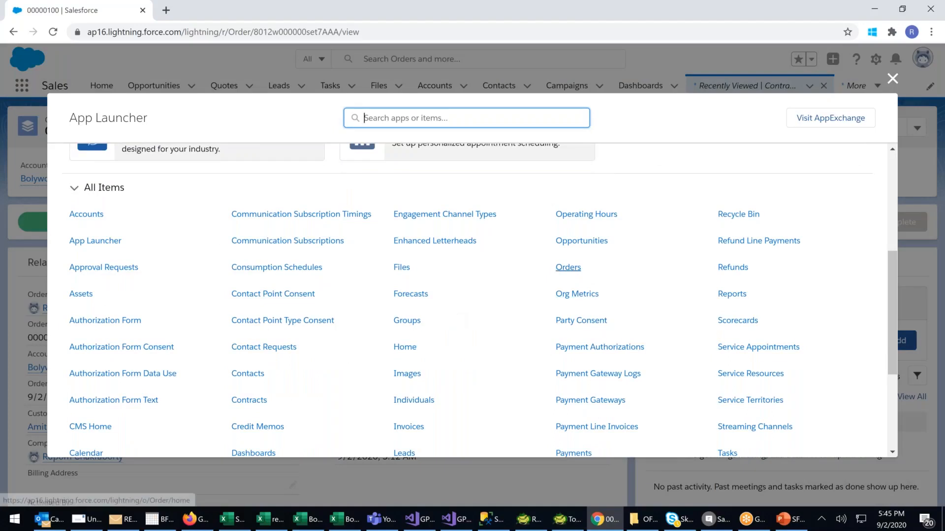
scroll(420, 357, down, 3)
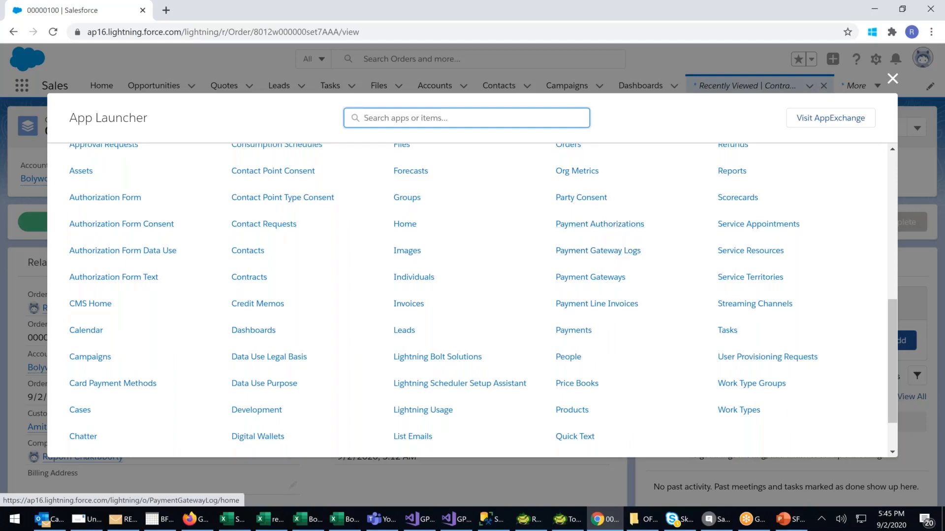
click(592, 278)
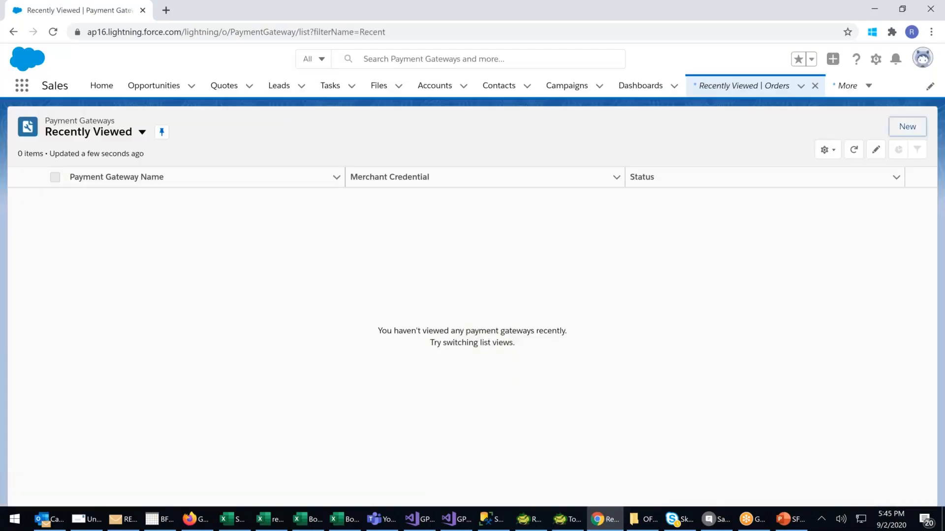
Review the name, provider and merchant credential fields of a new payment gateway, and close the form without saving.
click(907, 127)
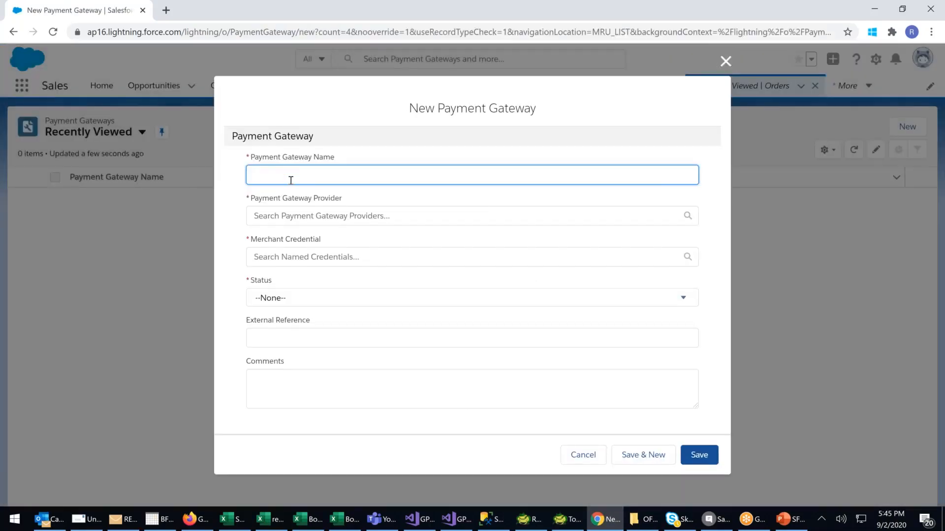
click(297, 216)
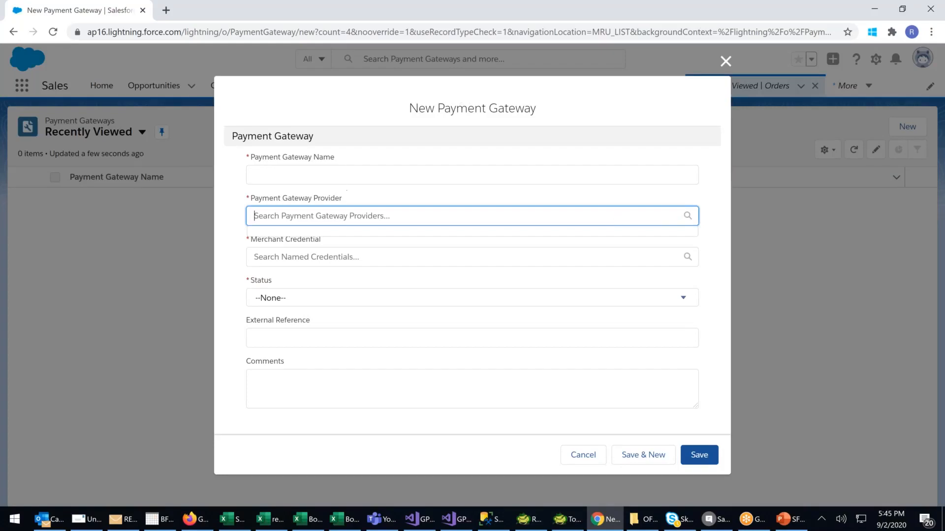
click(279, 177)
click(274, 216)
click(268, 257)
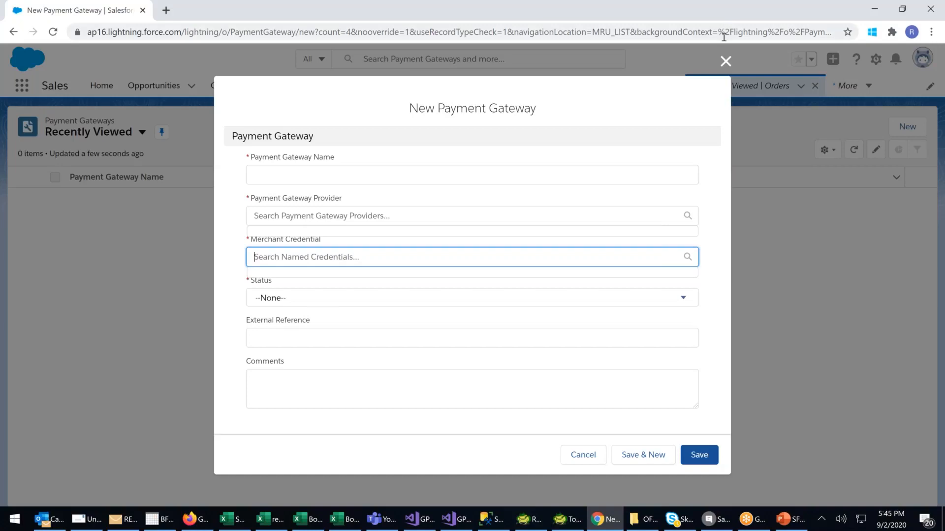
click(726, 61)
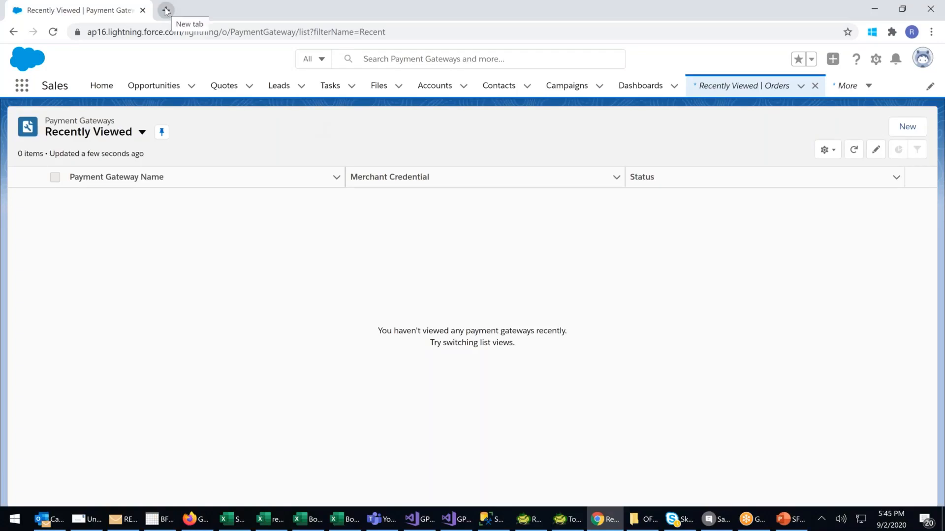
Search Google for "invoice in salesforce" in a new browser tab.
key(ctrl+t)
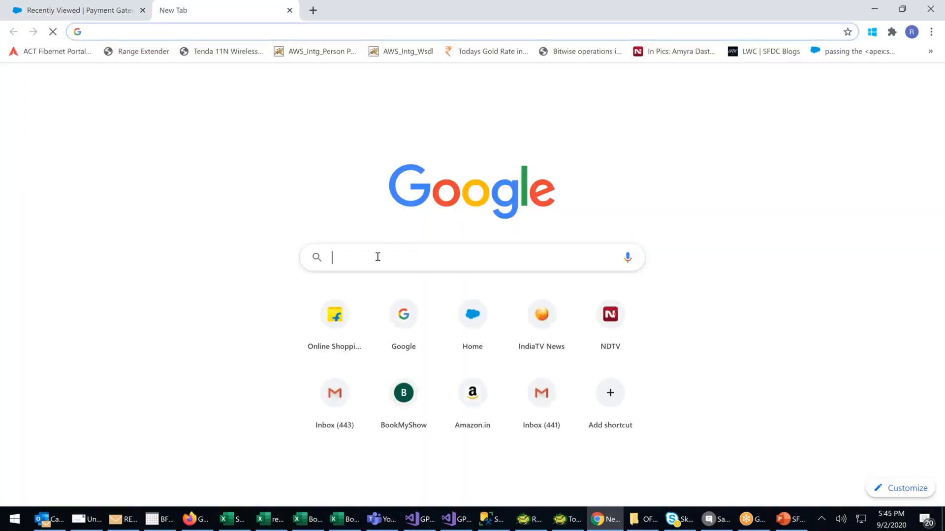
click(378, 254)
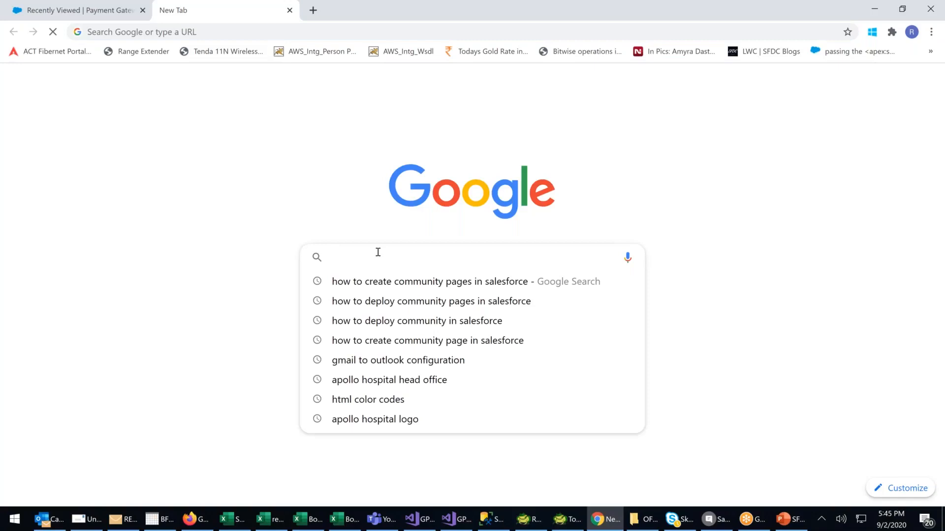
text(INVOIC)
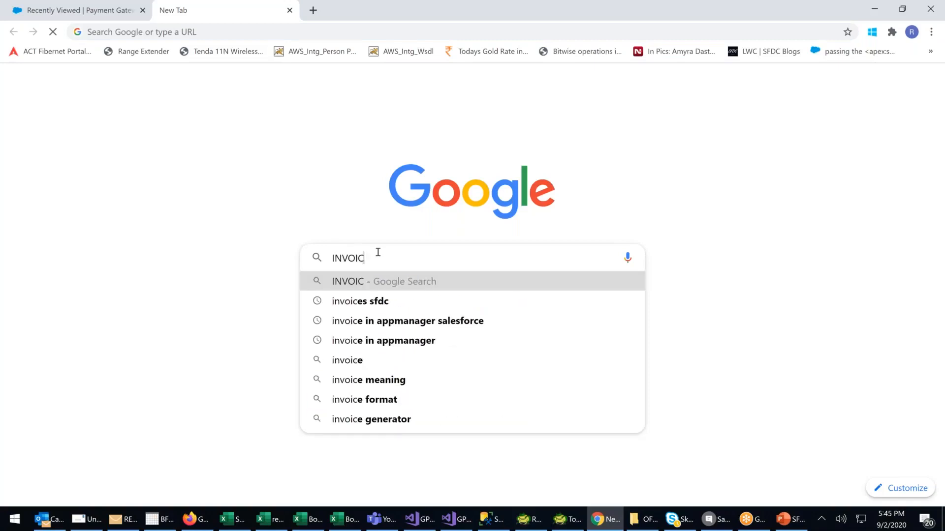
text(E IN SA)
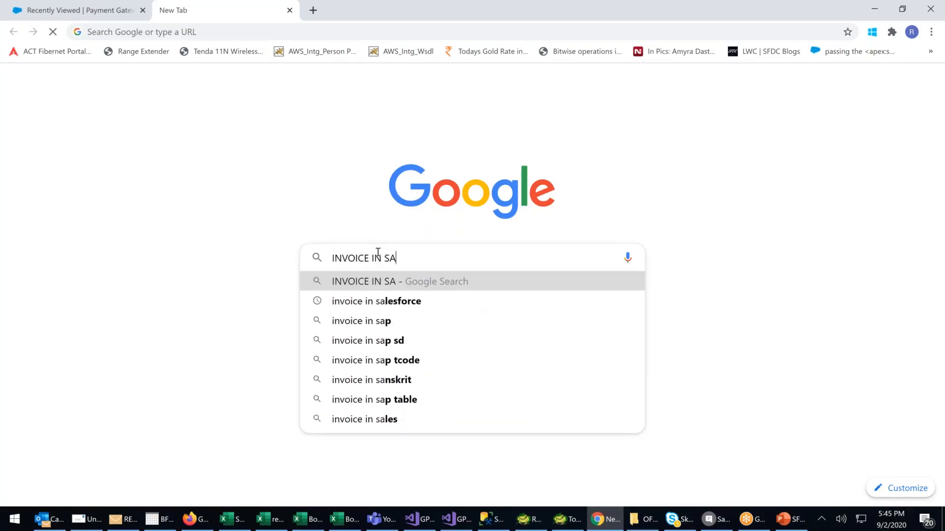
key(Down)
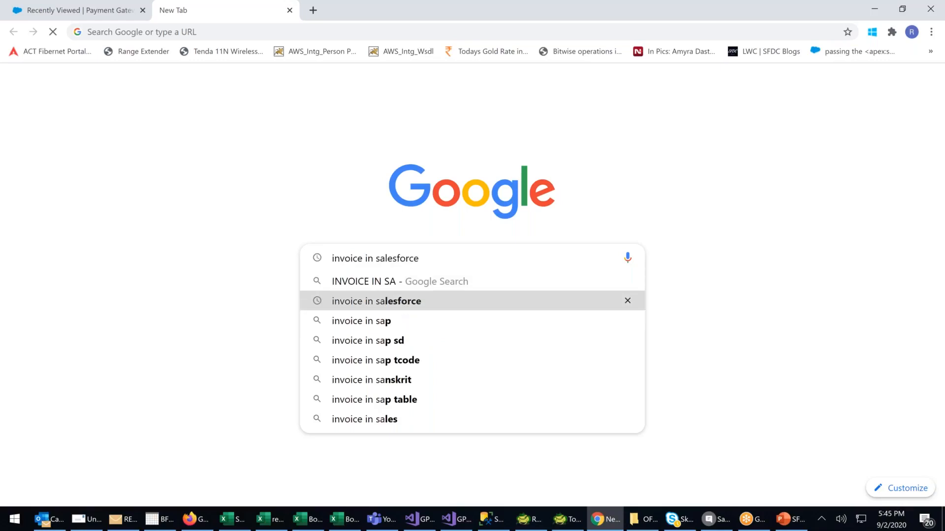
key(Return)
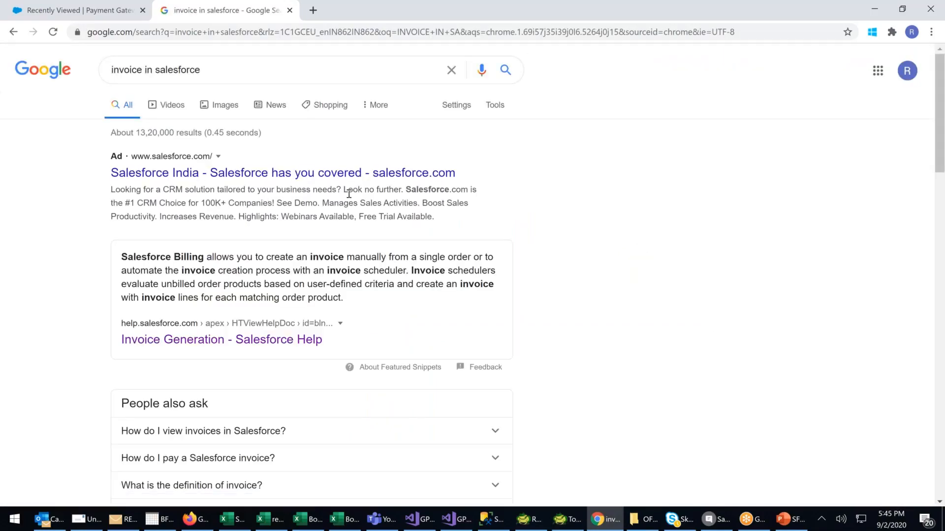
Open the Salesforce Billing help result and the Salesforce Ben invoicing article in separate tabs, and view the help article.
scroll(349, 194, down, 2)
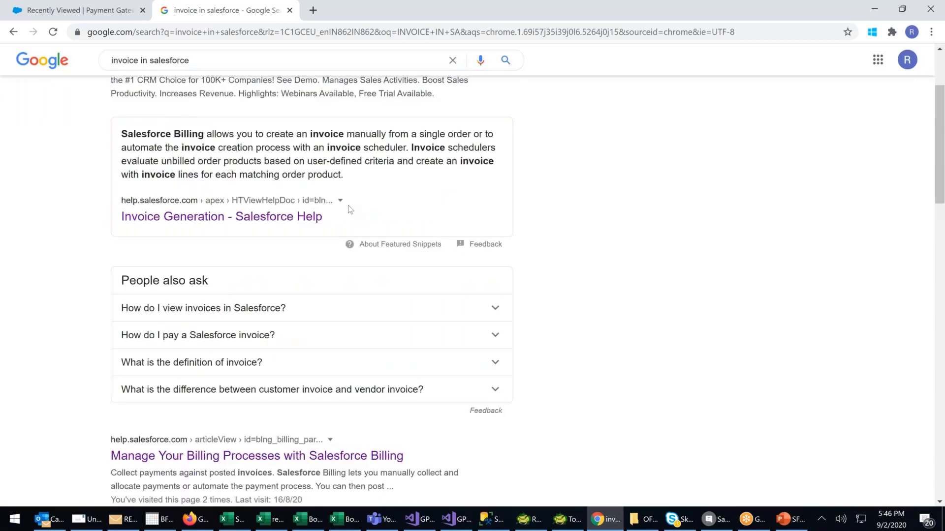
scroll(349, 209, down, 2)
right_click(256, 338)
click(278, 344)
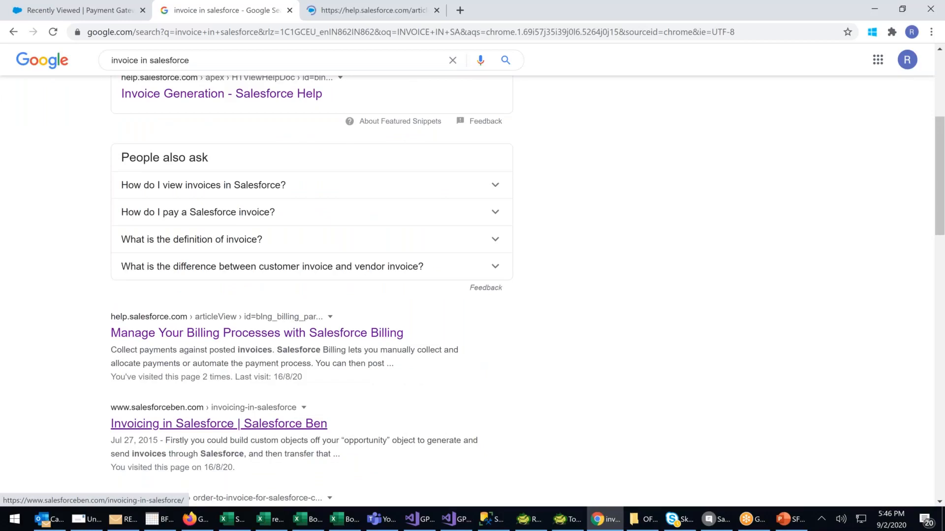
right_click(277, 426)
key(Return)
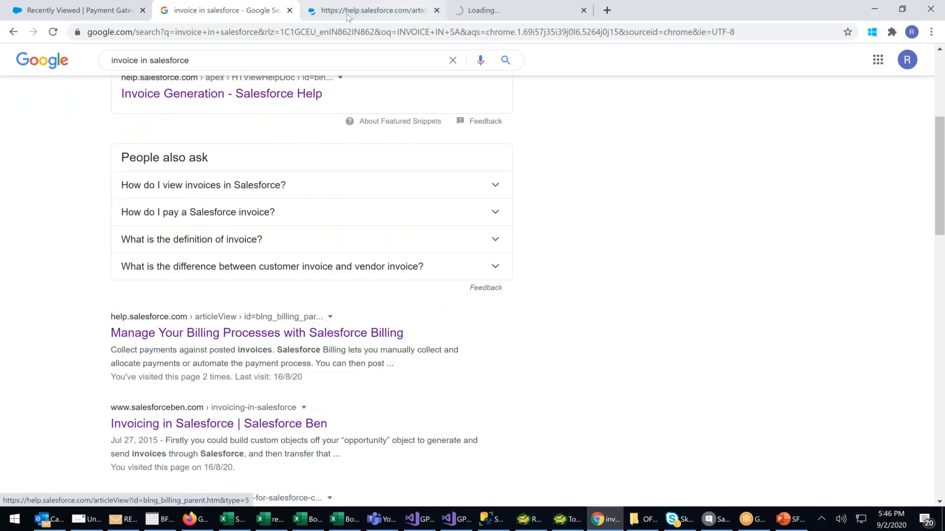
click(505, 17)
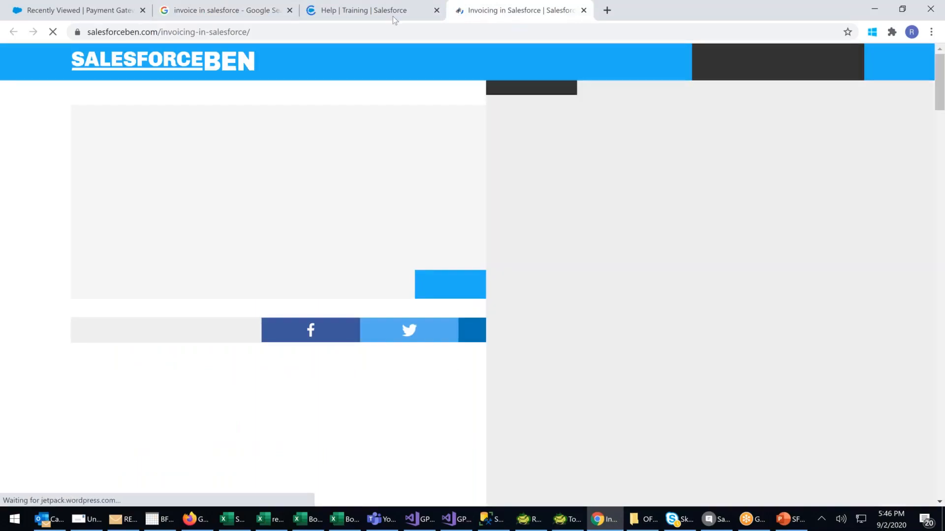
click(393, 16)
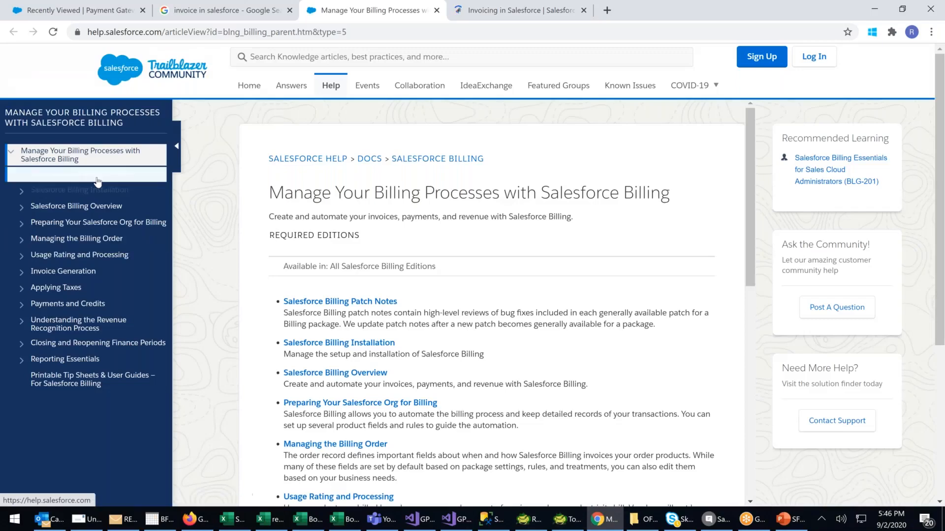
Open the Install Salesforce Billing topic under Salesforce Billing Installation, and highlight and enlarge its Salesforce CPQ requirement sentence.
click(21, 192)
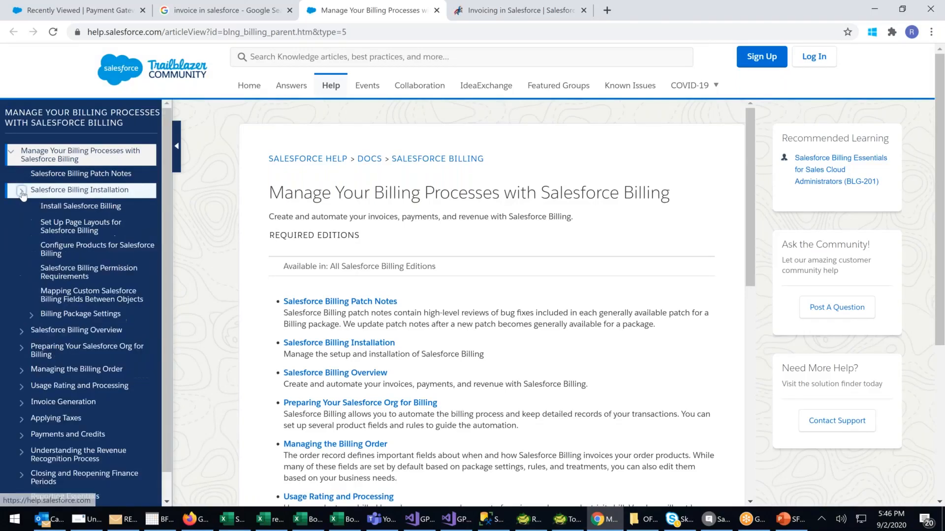
click(80, 206)
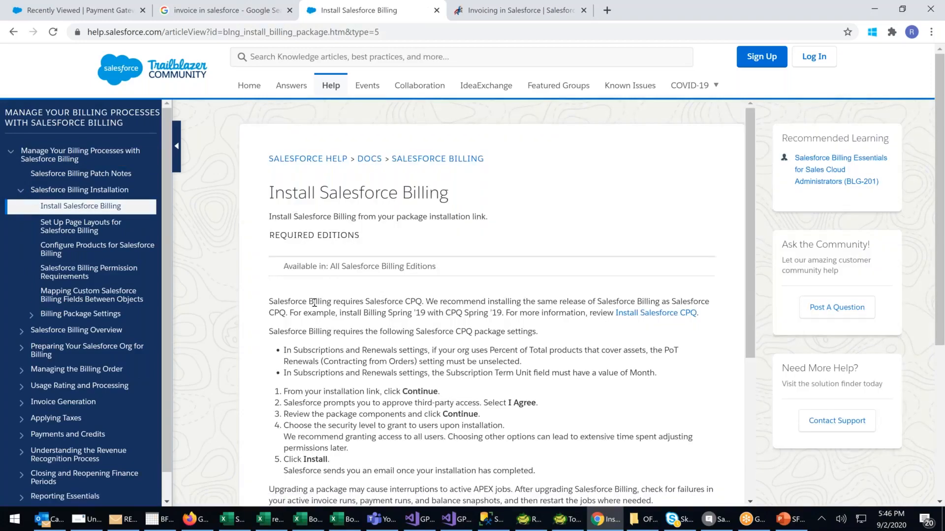
drag(270, 304, 425, 304)
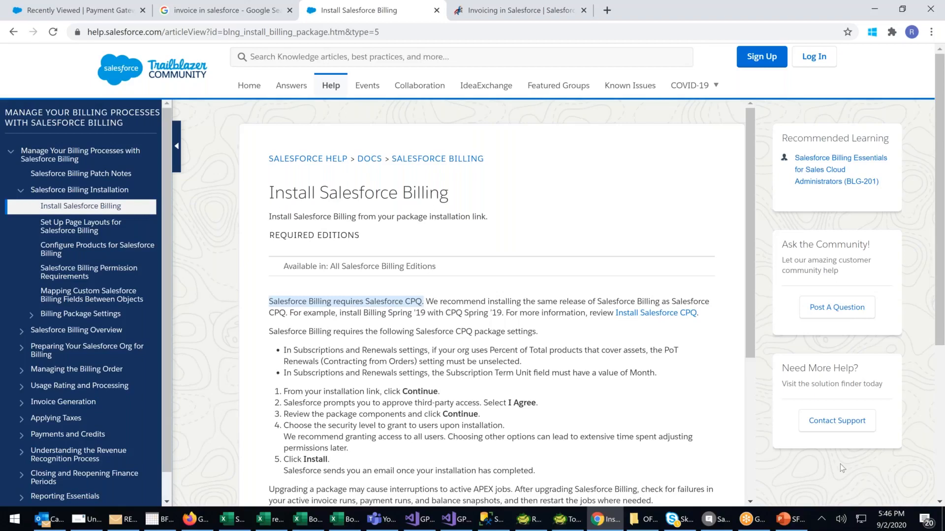
scroll(840, 464, up, 3)
scroll(840, 465, up, 1)
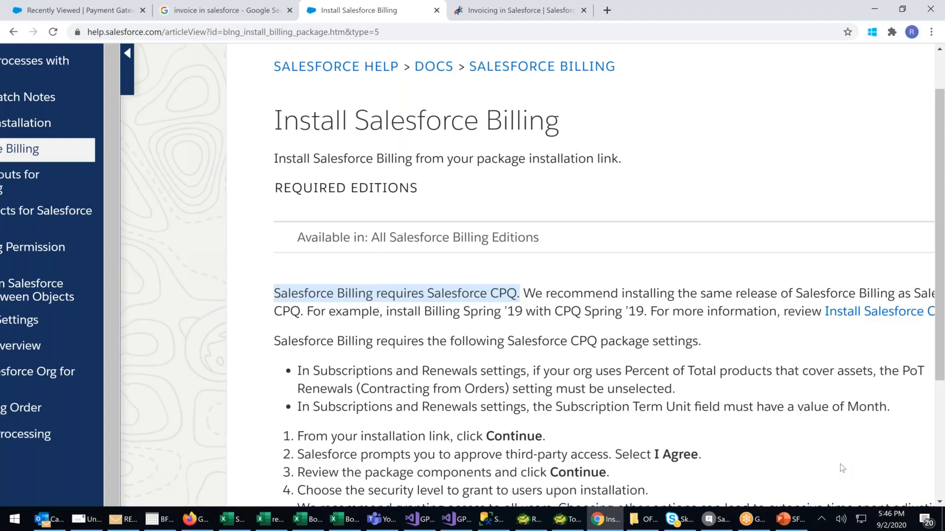
scroll(840, 465, right, 1)
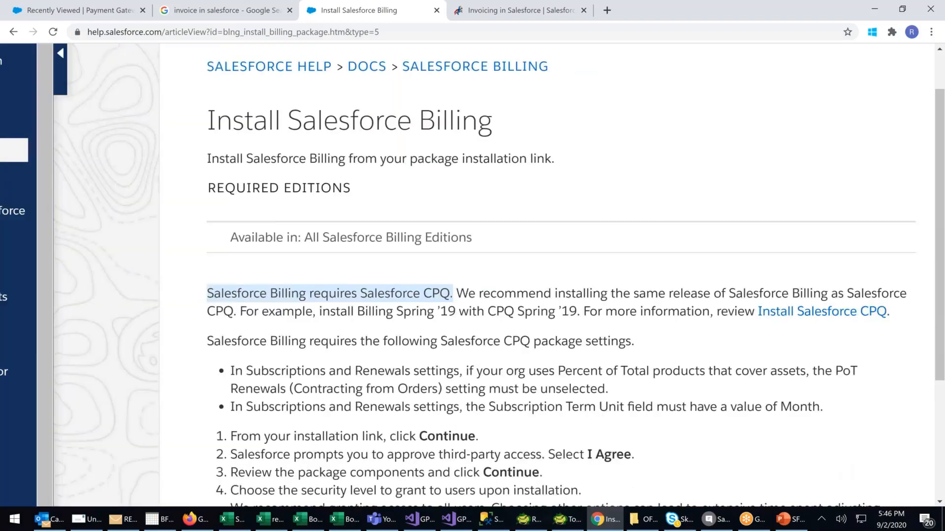
scroll(701, 318, right, 3)
Open the linked Install Salesforce CPQ article, and examine its notices and installation steps.
click(699, 315)
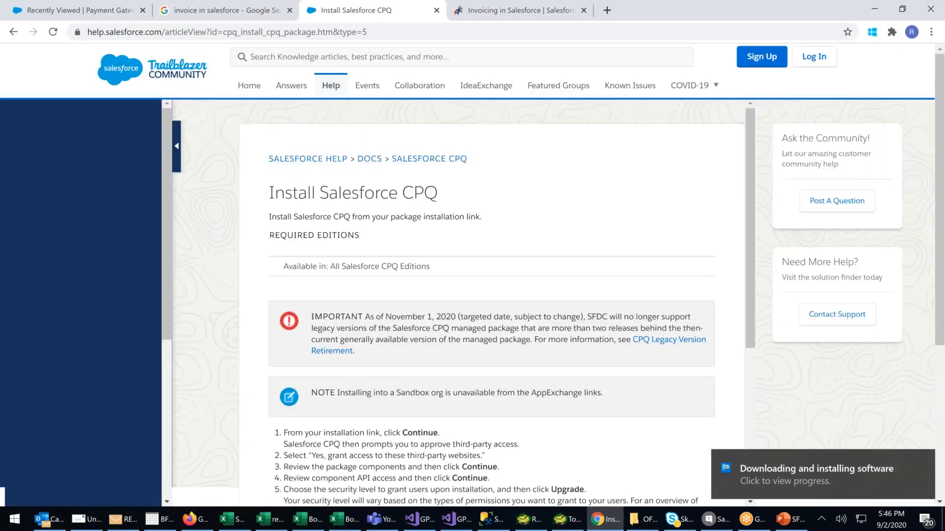
scroll(390, 296, down, 3)
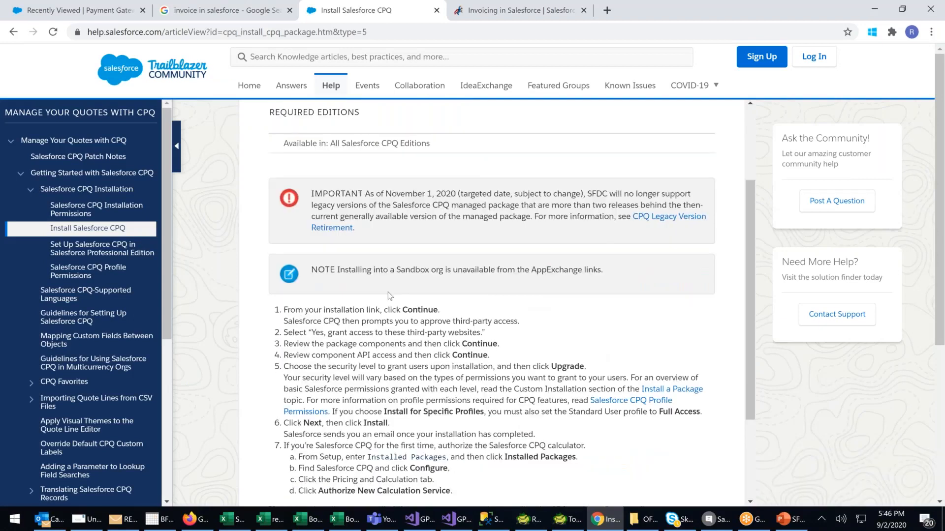
scroll(390, 295, down, 1)
drag(295, 249, 436, 249)
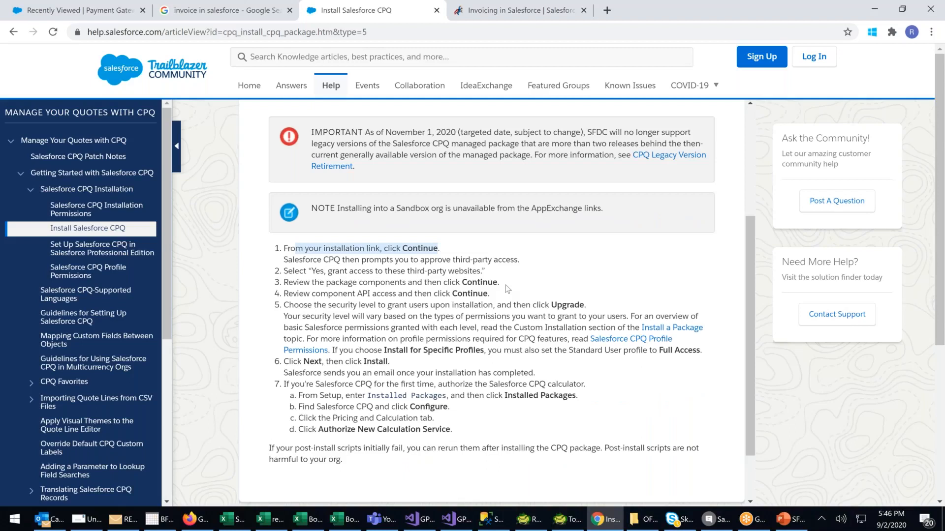
scroll(505, 285, up, 2)
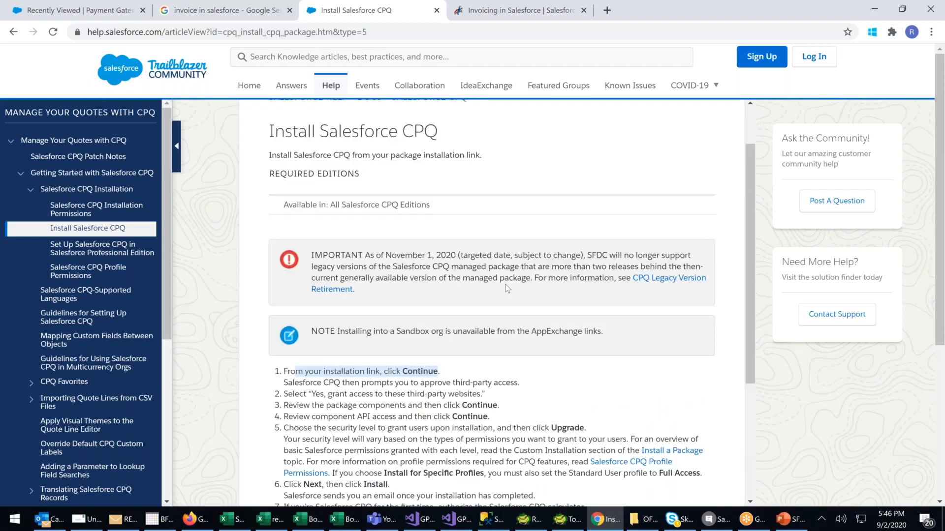
click(366, 375)
drag(335, 382, 405, 383)
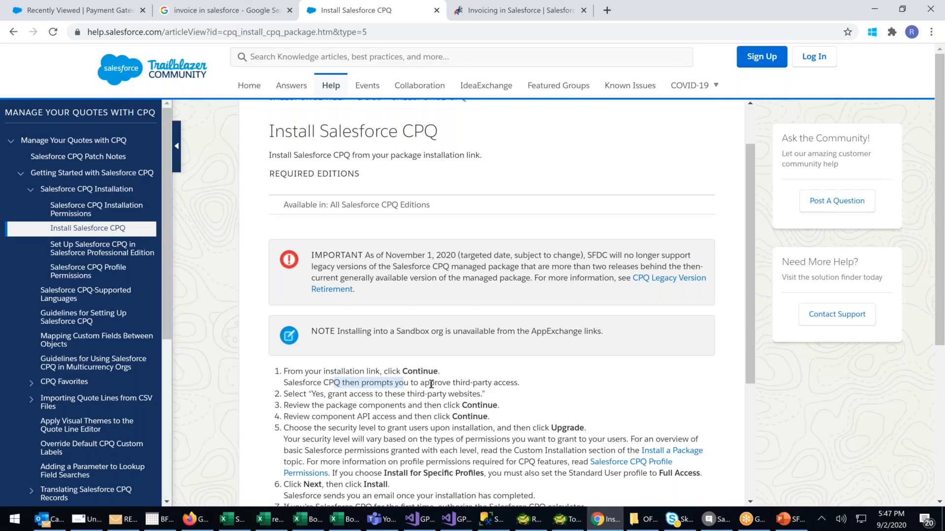
scroll(431, 384, up, 1)
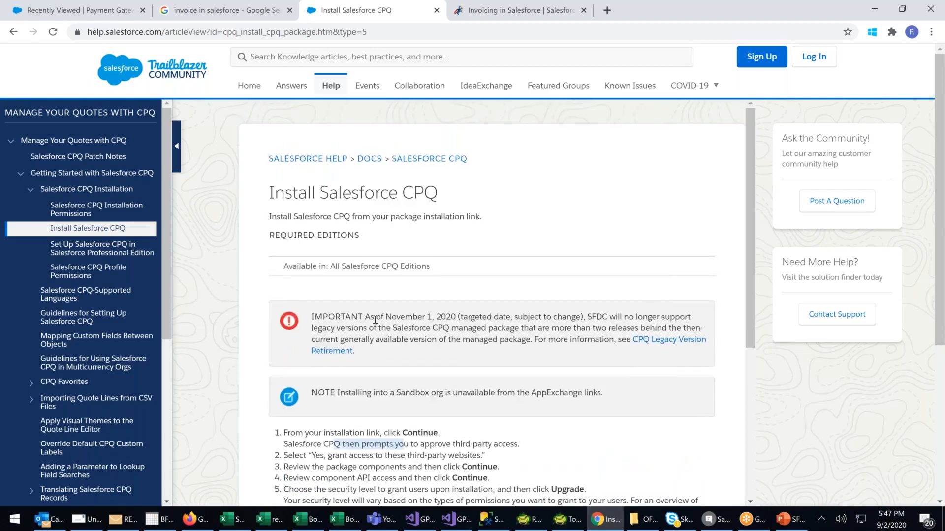
scroll(387, 188, down, 1)
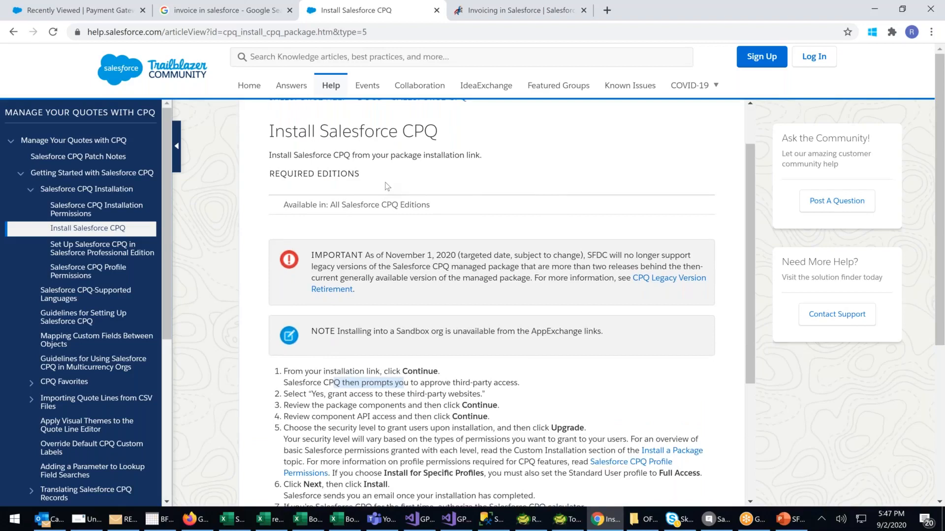
Close the Google search results, return to the Payment Gateways page and open Salesforce Setup.
click(240, 14)
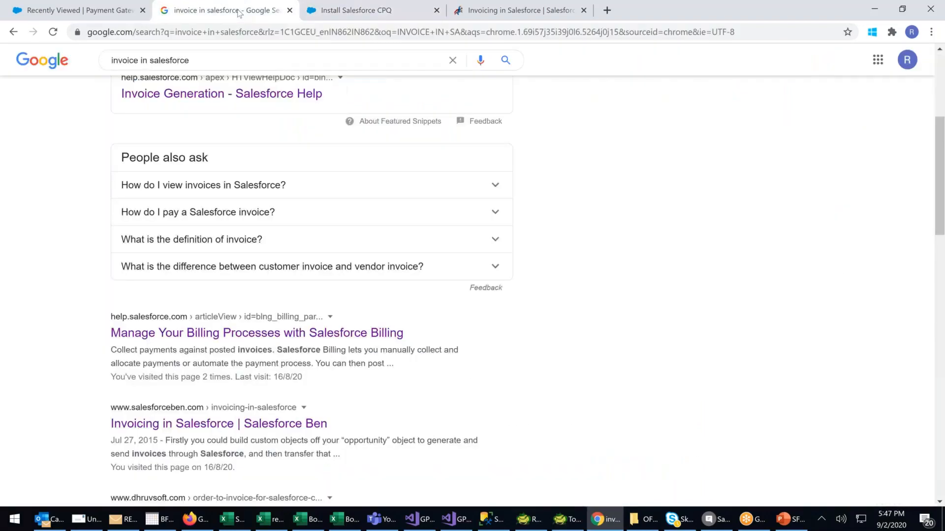
click(290, 10)
click(118, 10)
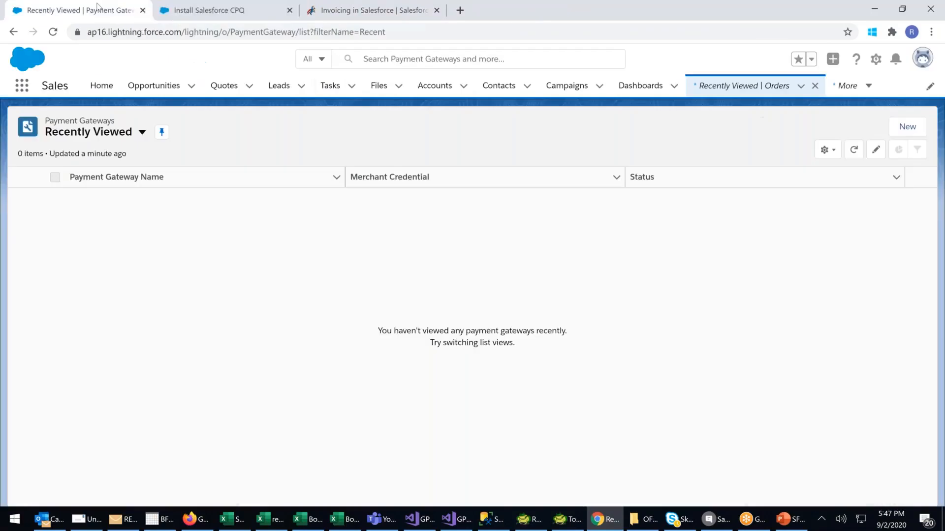
click(878, 62)
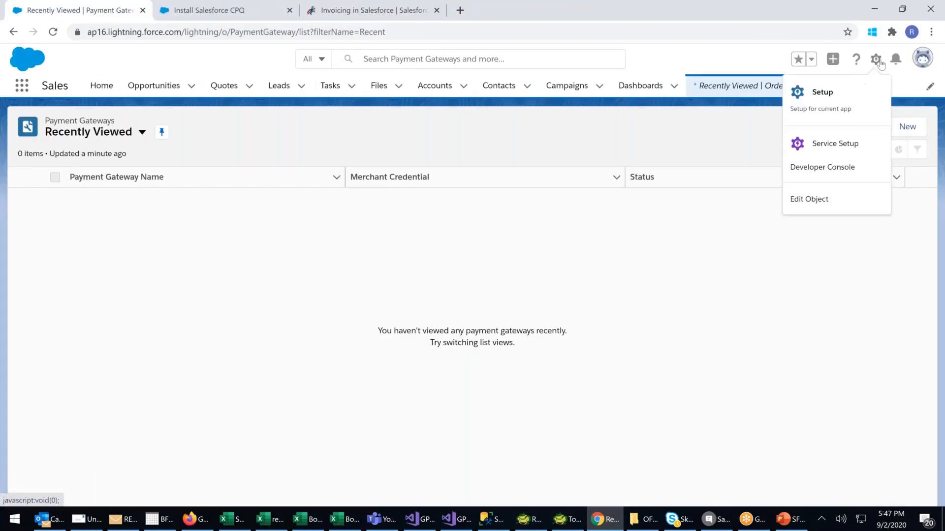
click(820, 93)
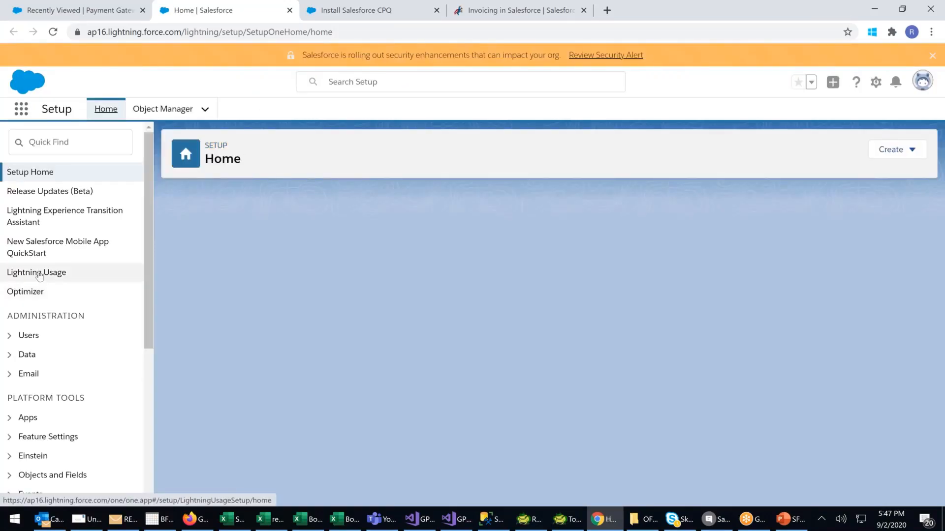
Open the AppExchange Marketplace from the Apps section of Setup, and browse its apps, components and consultants.
scroll(39, 277, down, 1)
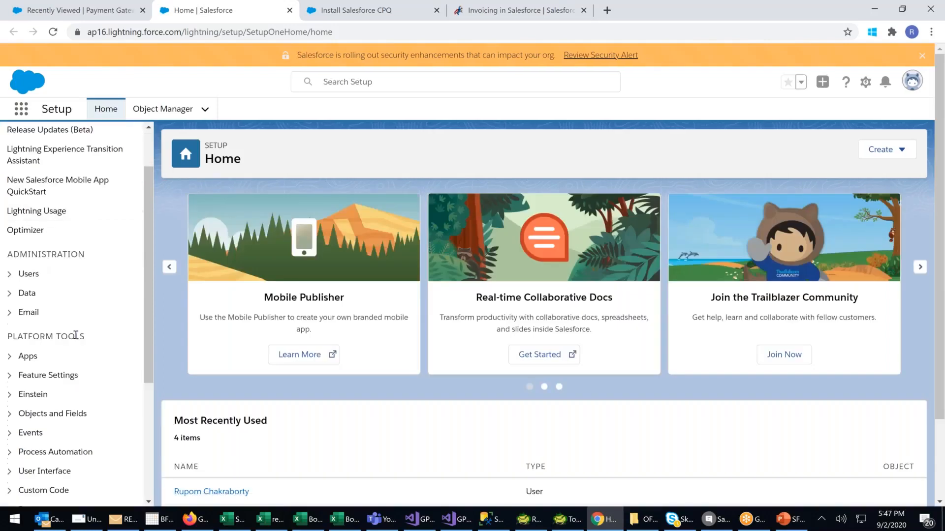
click(9, 358)
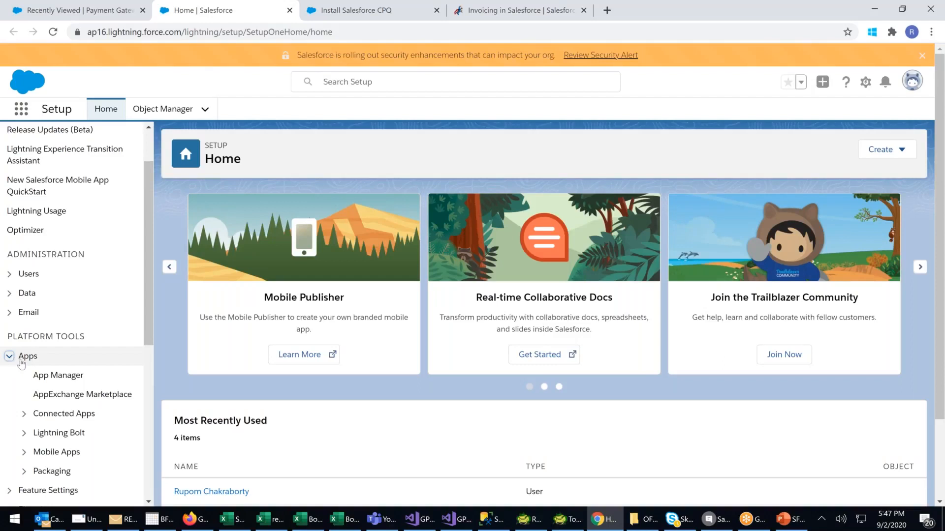
click(67, 396)
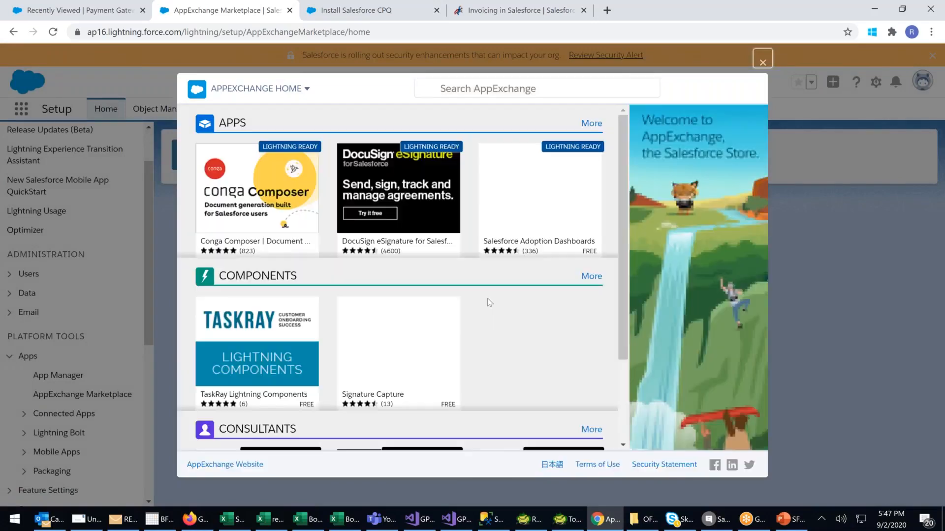
mouse_move(489, 248)
scroll(494, 216, down, 2)
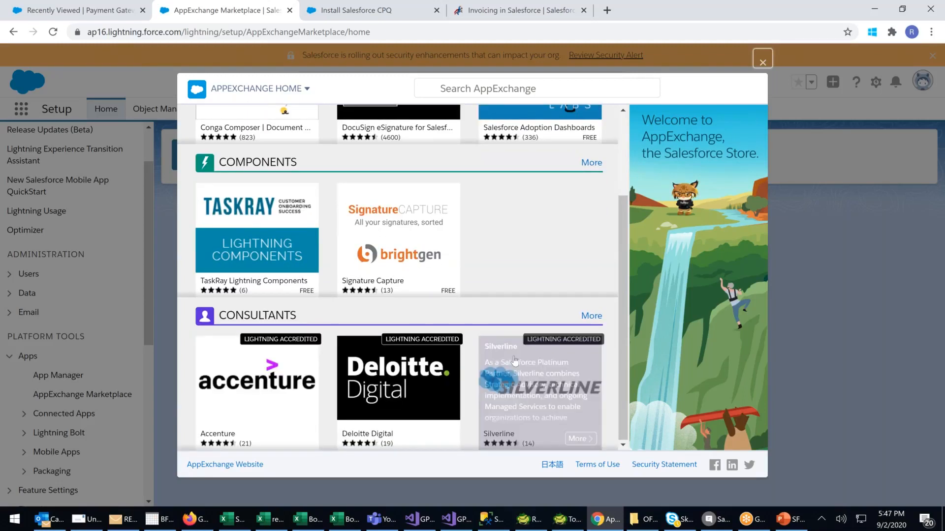
Search the AppExchange store for CPQ apps.
mouse_move(495, 113)
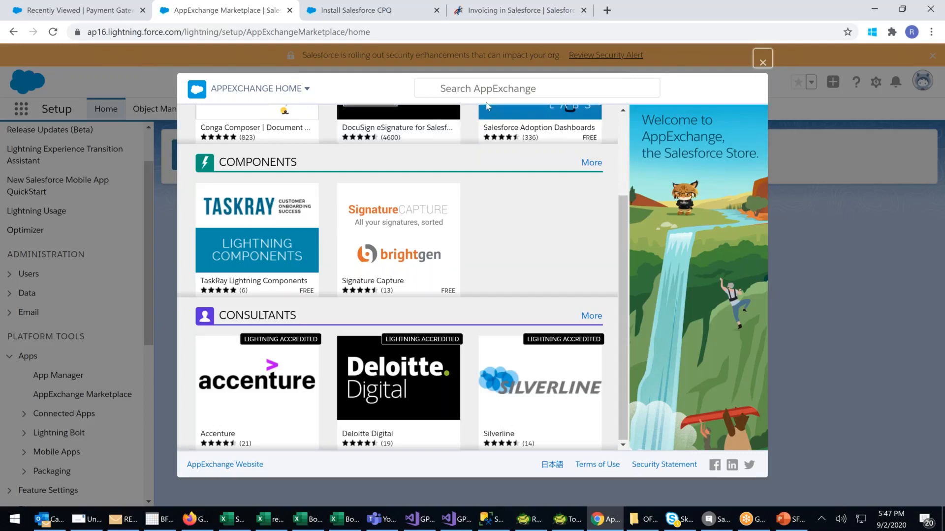
click(466, 89)
text(CPQ)
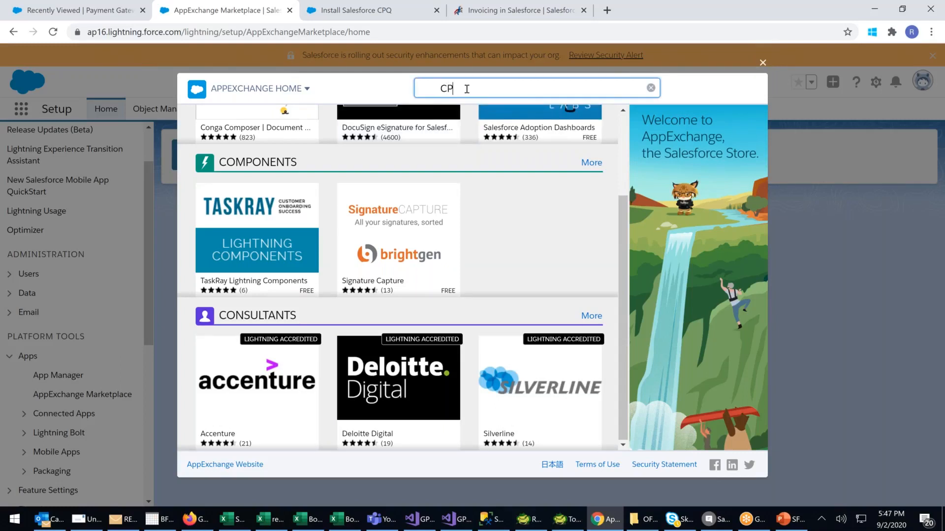
key(Return)
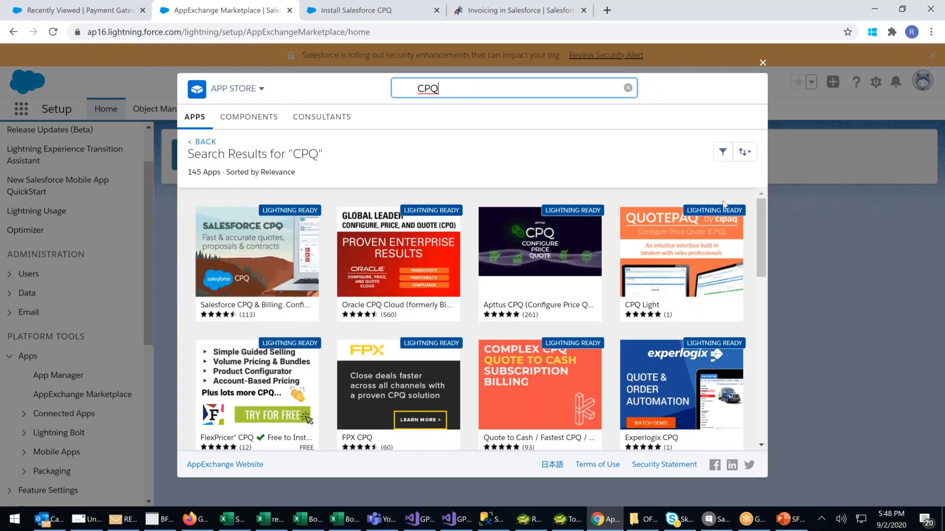
Examine the CPQ app listings in the search results, from Salesforce CPQ & Billing down through the third-party offerings.
mouse_move(217, 266)
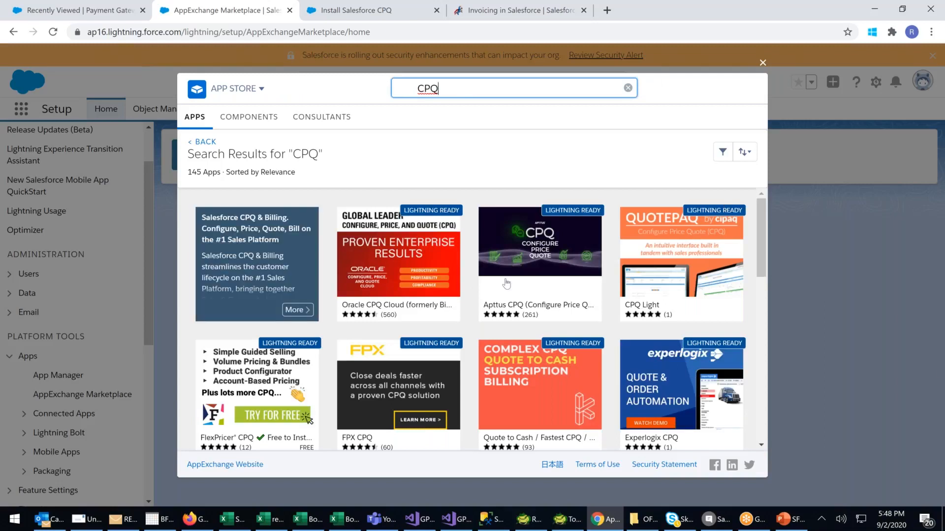
scroll(514, 284, down, 1)
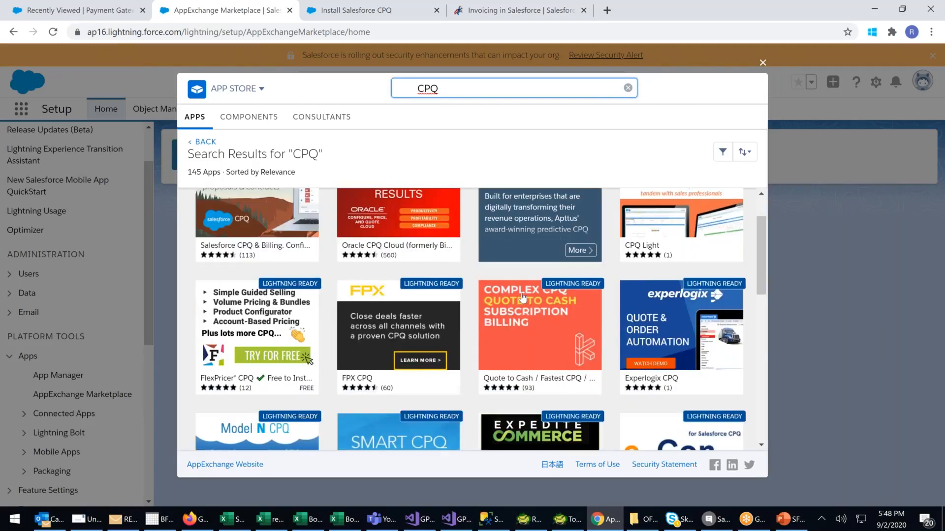
scroll(523, 297, down, 2)
scroll(522, 297, down, 3)
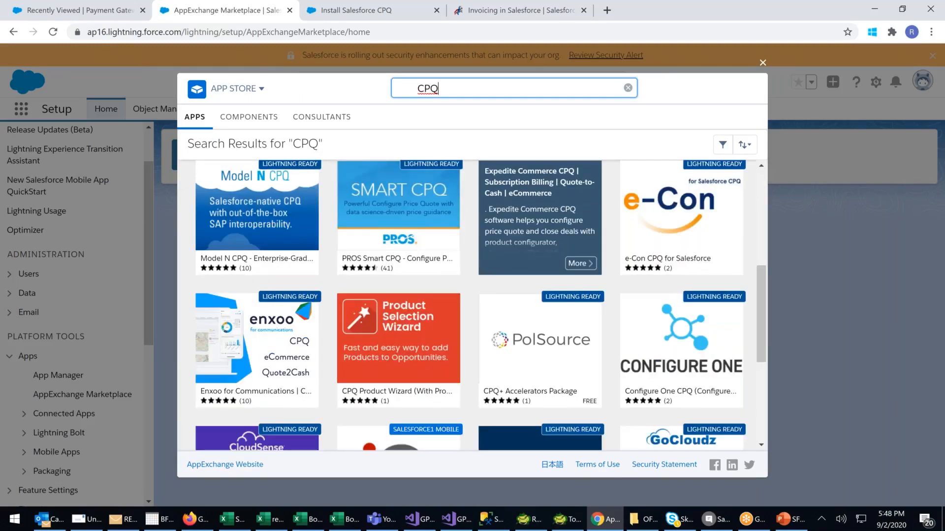
scroll(518, 317, up, 3)
scroll(518, 316, down, 3)
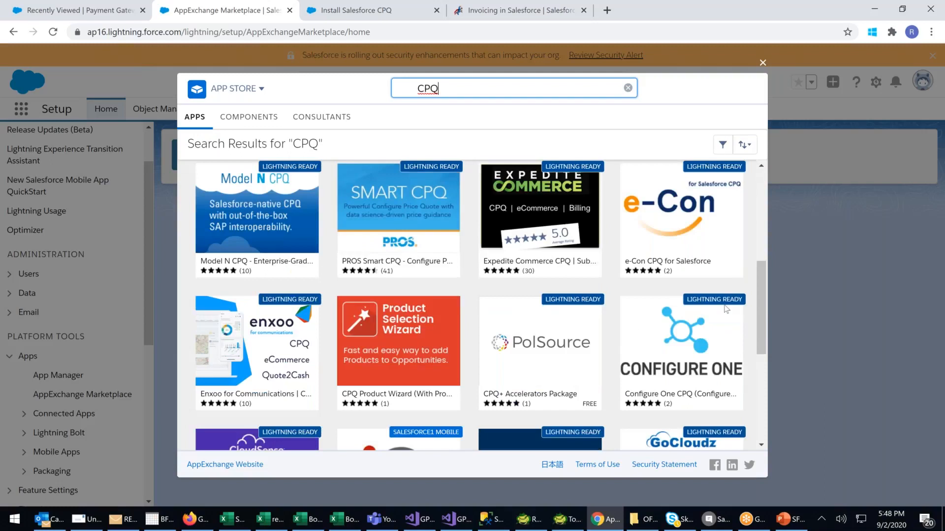
scroll(639, 344, down, 4)
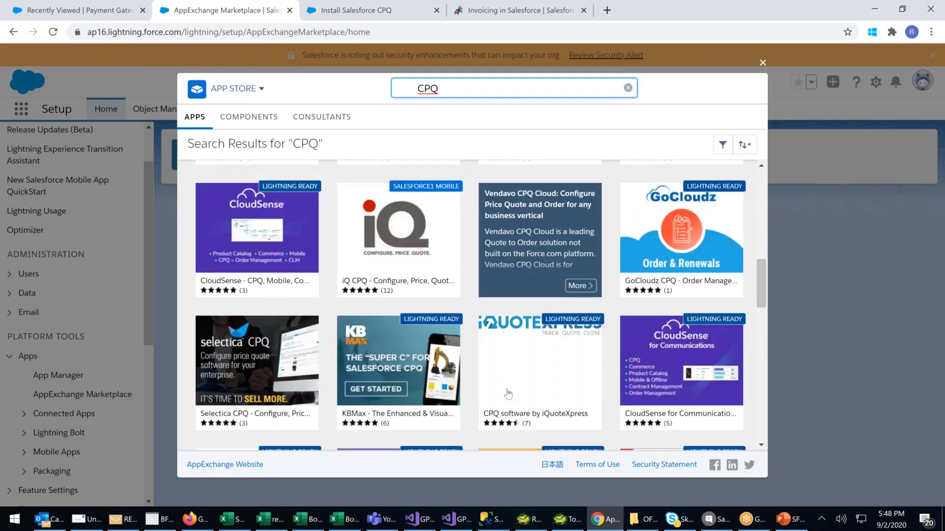
scroll(758, 305, down, 2)
drag(758, 304, 754, 278)
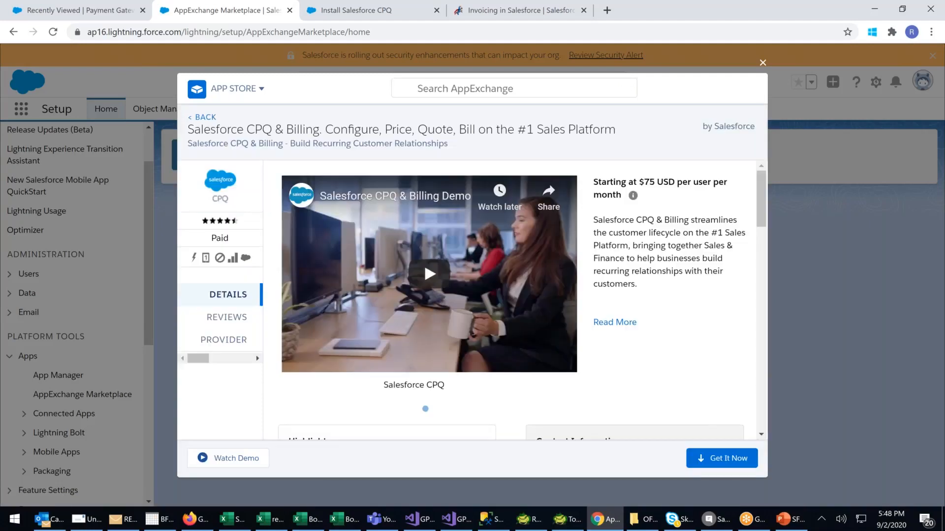
Open the Salesforce CPQ & Billing listing, highlight its starting price and review its highlights and technical details.
mouse_move(631, 194)
drag(594, 182, 723, 200)
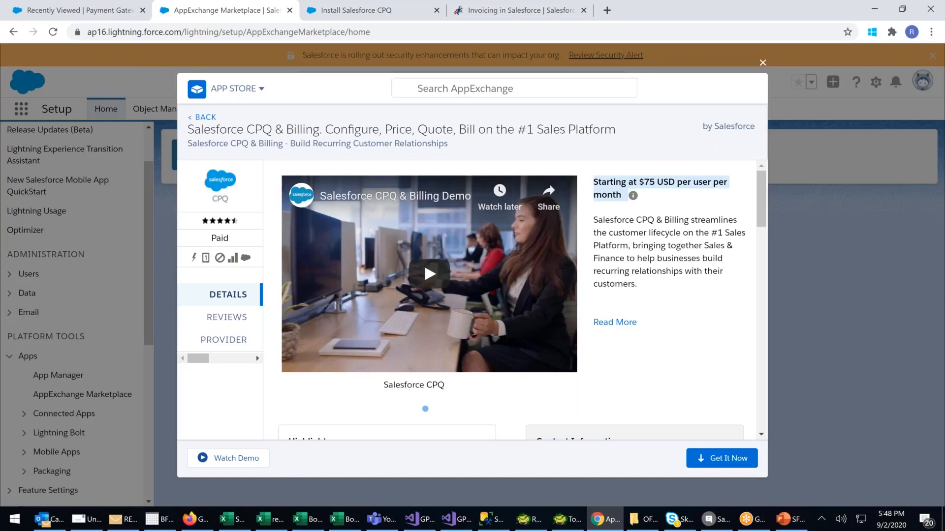
scroll(700, 251, down, 3)
scroll(698, 248, up, 3)
scroll(714, 354, down, 3)
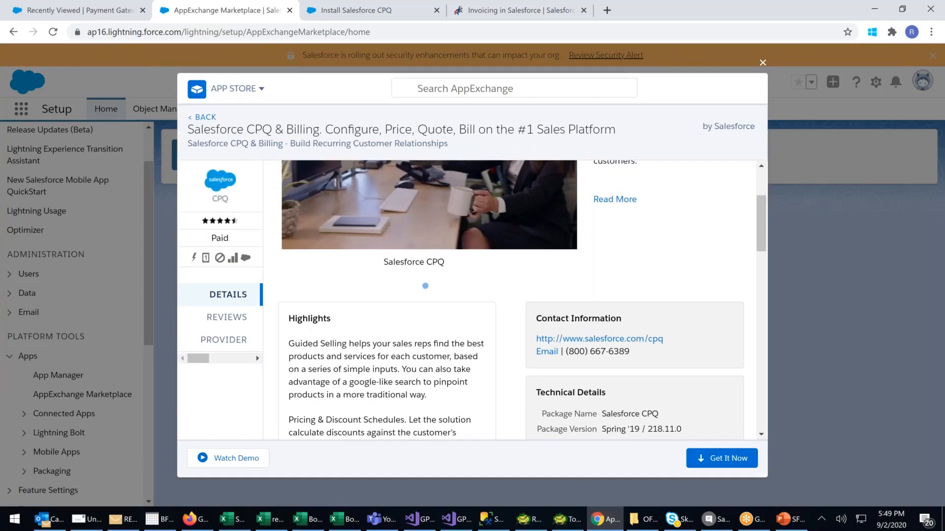
Start getting the Salesforce CPQ & Billing package, and log in to AppExchange by allowing appx_api access to the account.
click(722, 458)
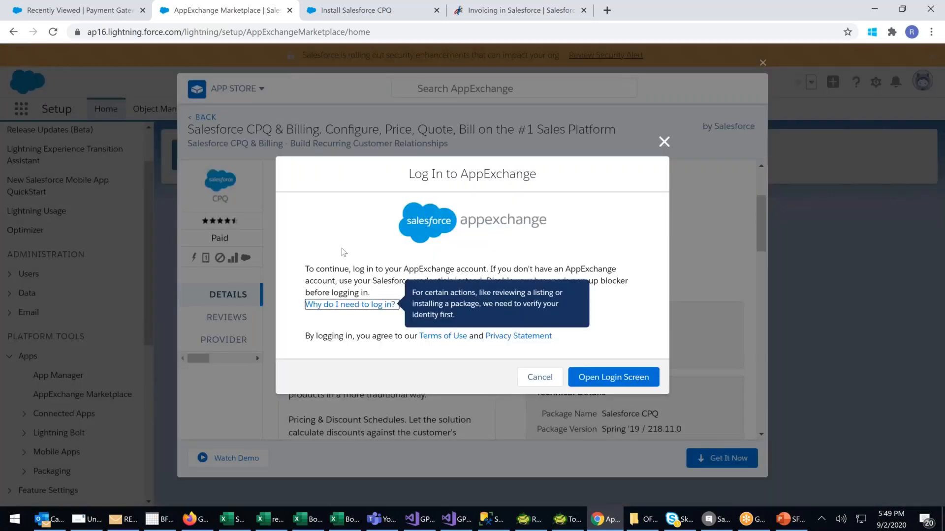
click(615, 379)
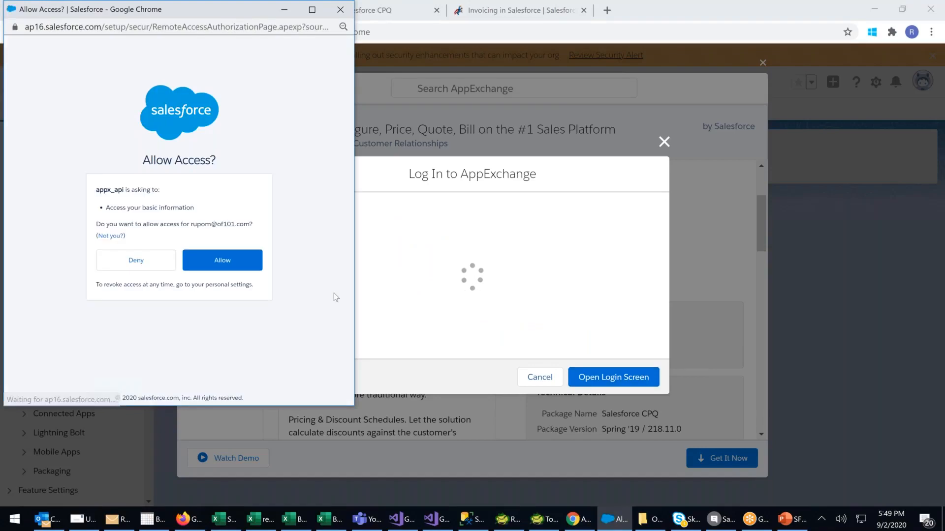
click(238, 268)
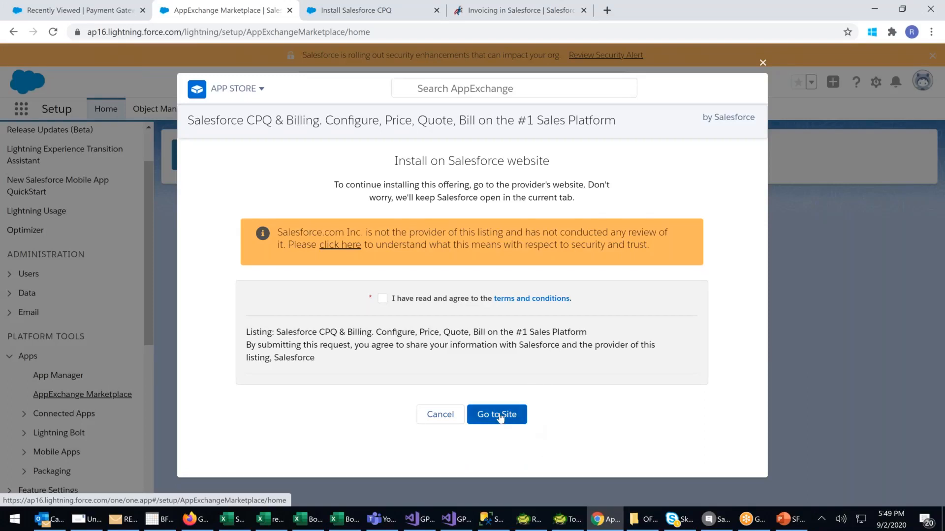
Agree to the listing's terms and conditions, continue to the provider's site and look over its CPQ & Billing contact form.
click(383, 299)
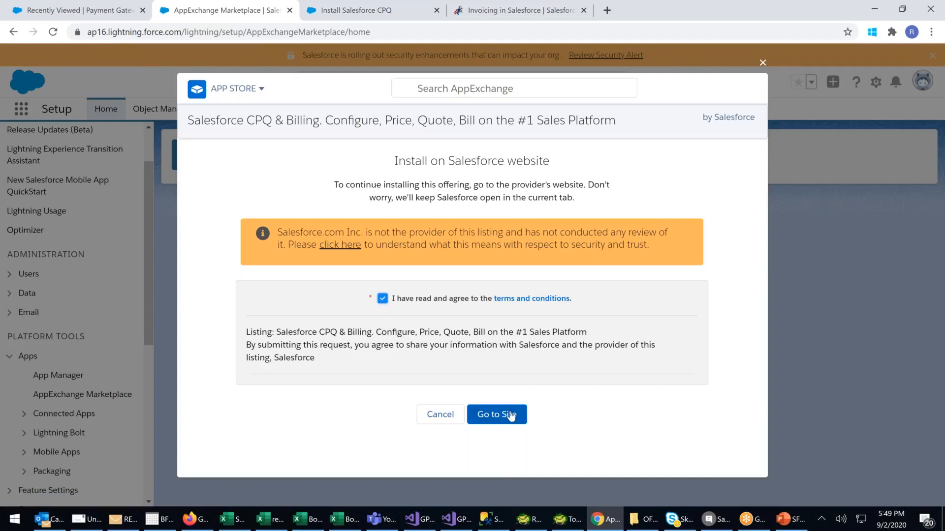
click(511, 416)
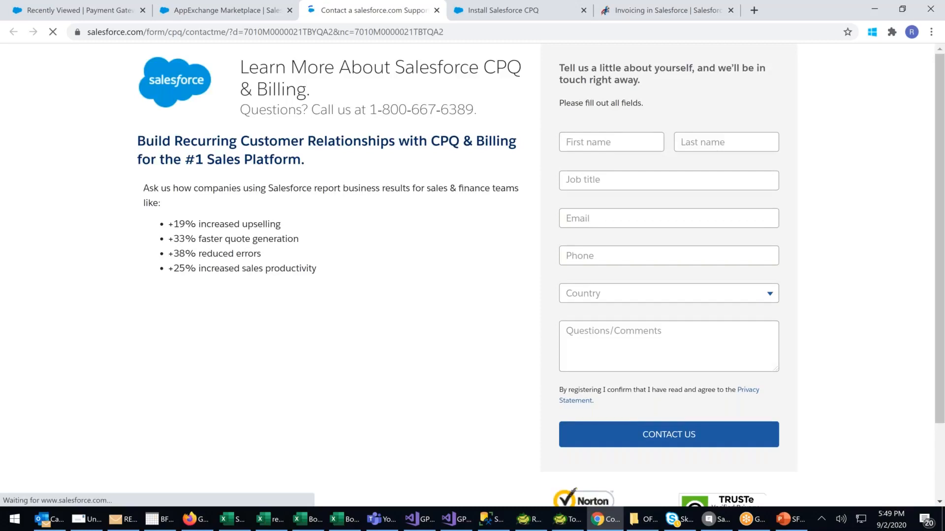
drag(270, 68, 482, 69)
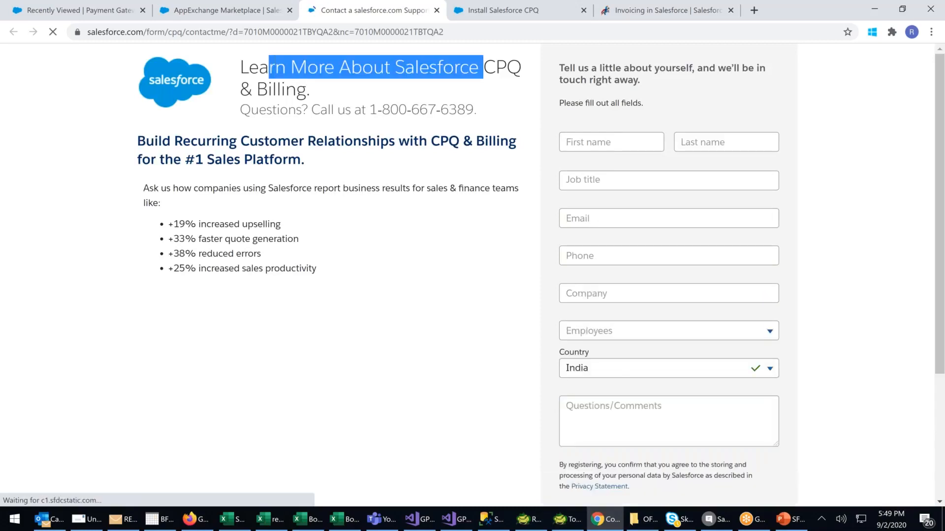
scroll(472, 271, down, 3)
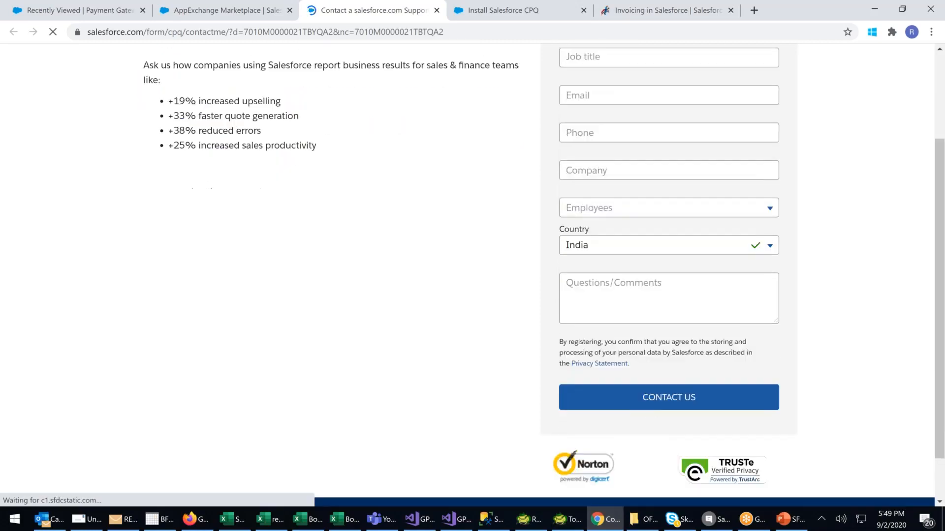
scroll(489, 252, up, 3)
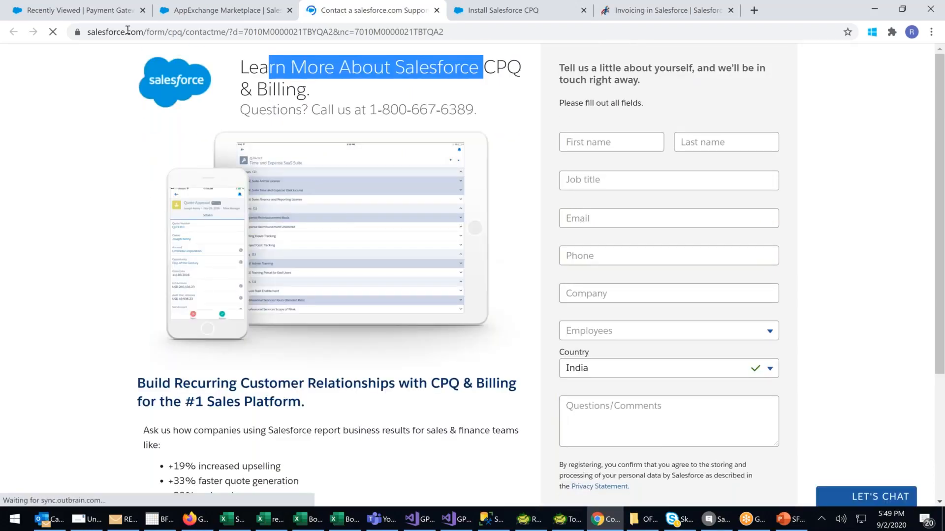
Return to the Payment Gateways page, open the full App Launcher and examine the payment, refund, invoice and credit memo entries under All Items.
click(88, 19)
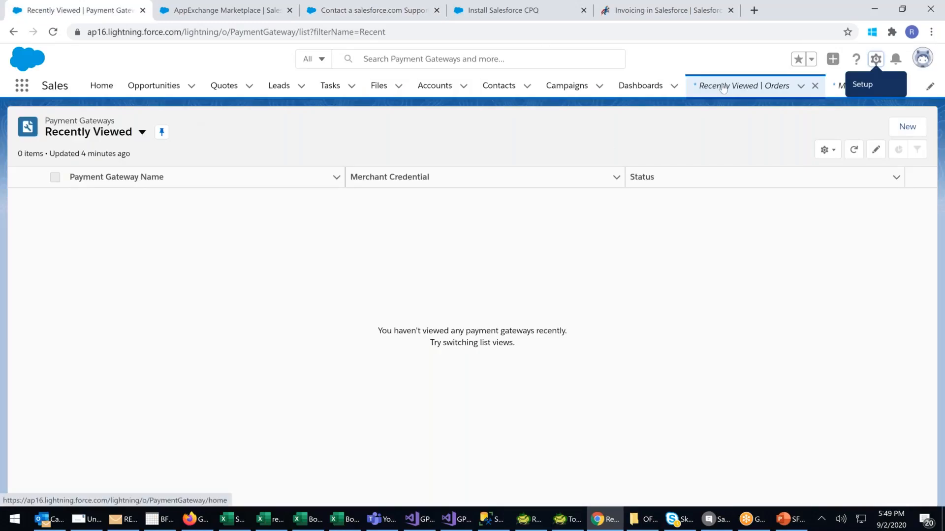
click(27, 90)
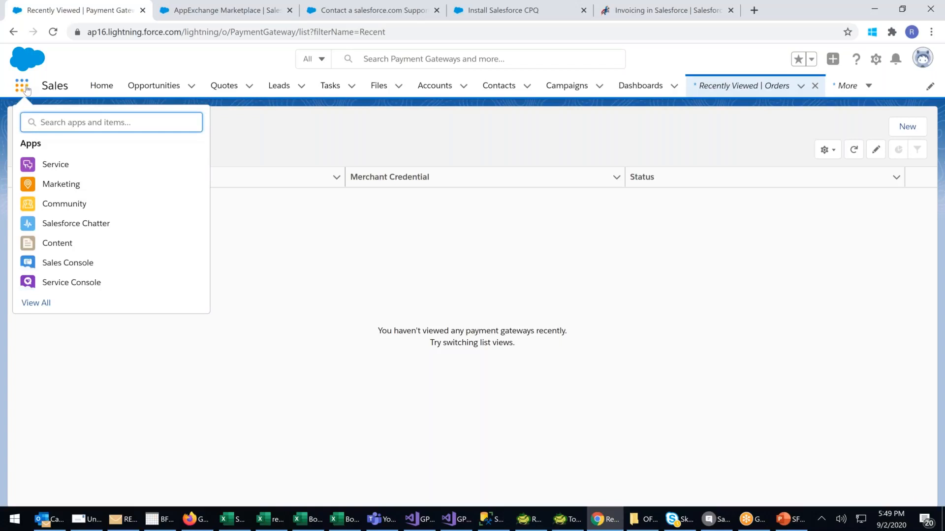
click(31, 304)
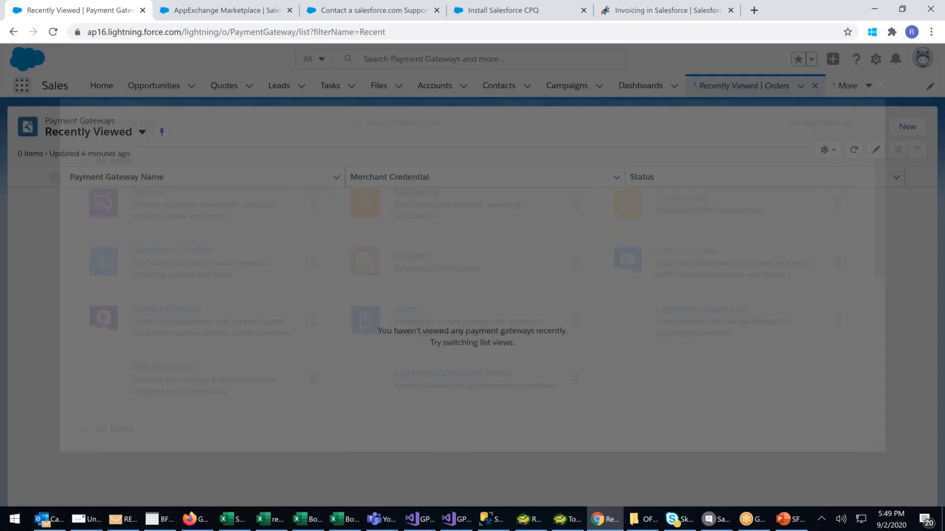
scroll(604, 279, down, 5)
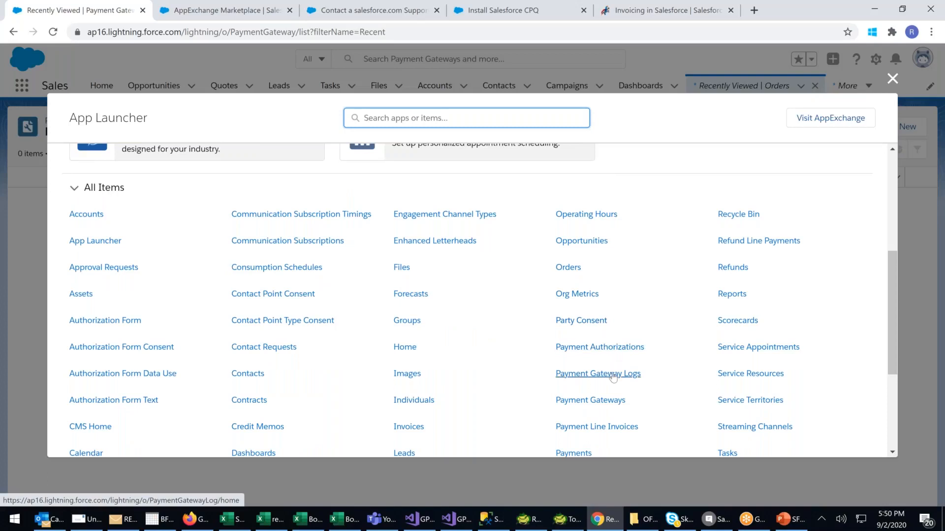
scroll(617, 373, down, 2)
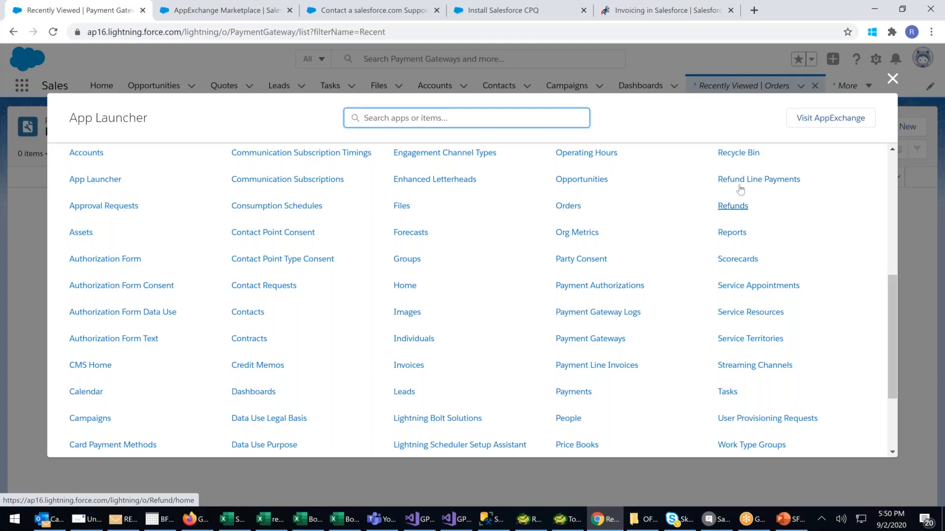
scroll(739, 167, down, 1)
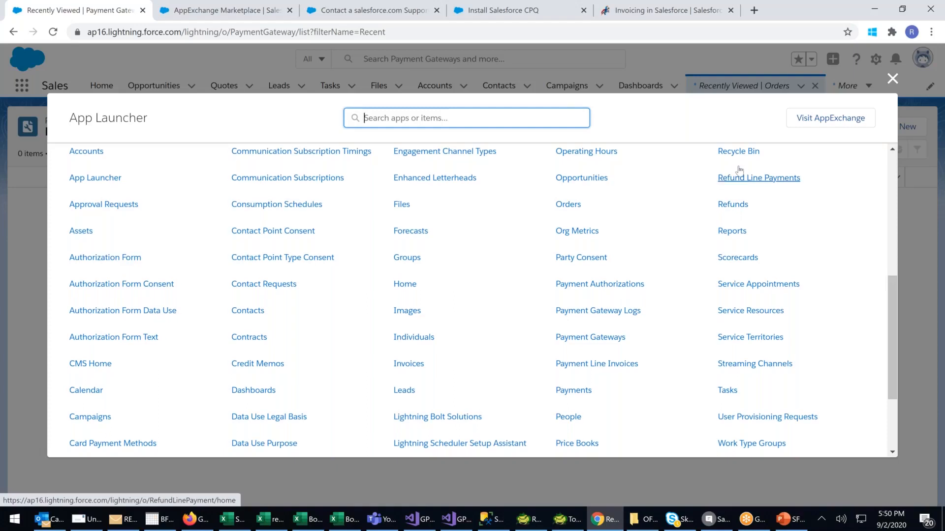
scroll(739, 171, up, 1)
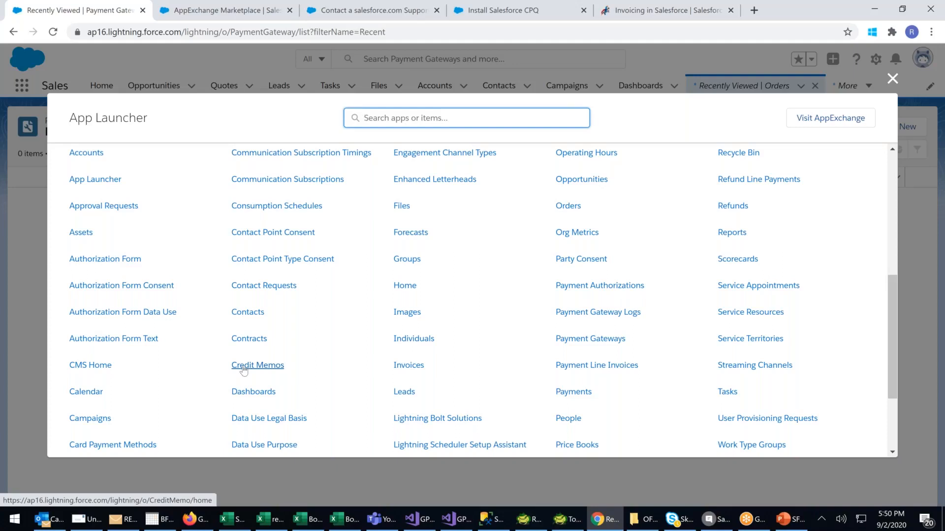
scroll(243, 370, down, 1)
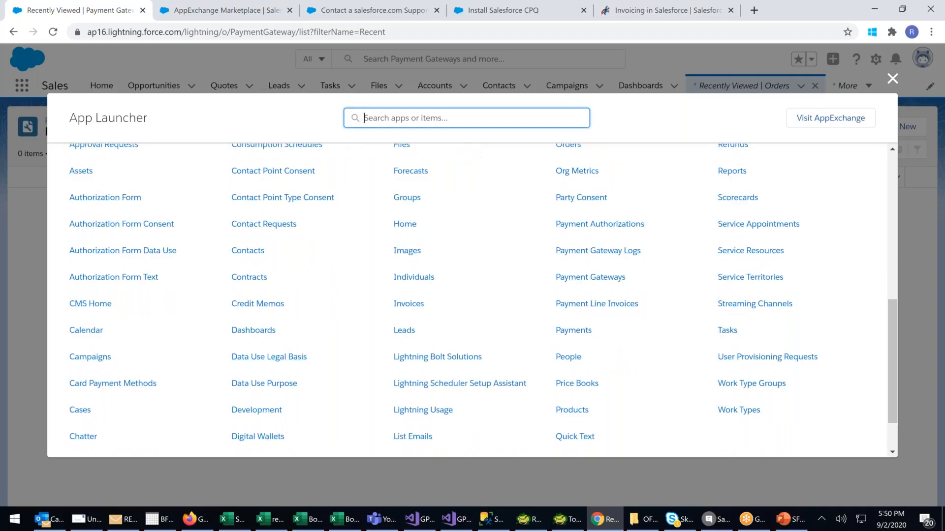
scroll(258, 376, down, 1)
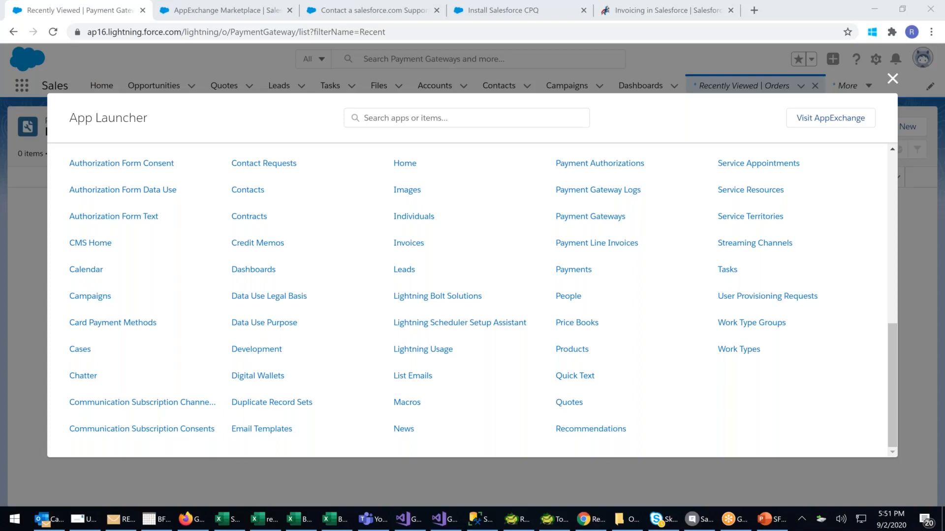
Switch to the PowerPoint presentation.
click(769, 522)
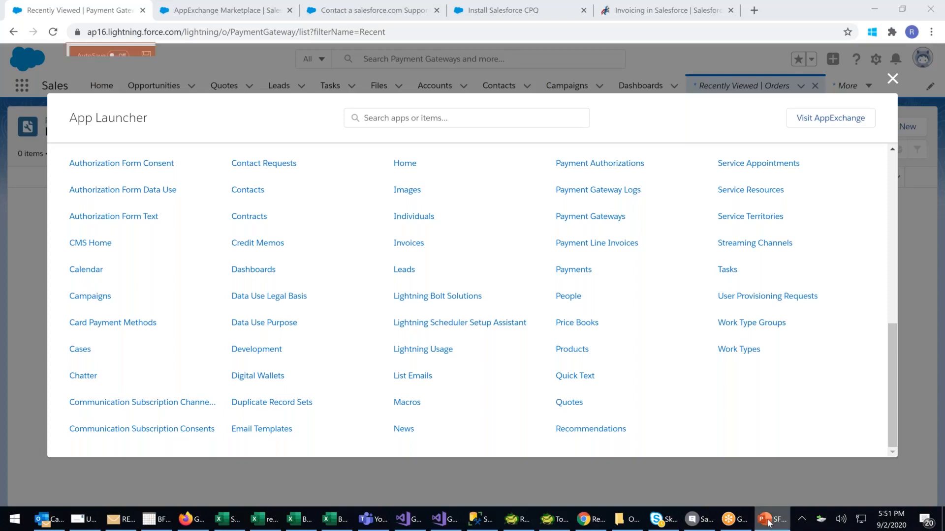
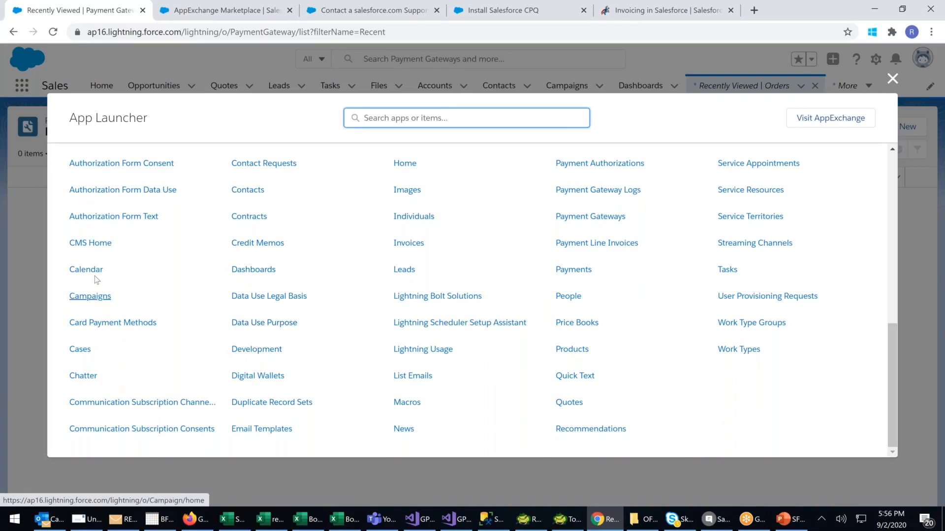
Open the Contracts list and view the activated contract record of the Ministry Of Home Affairs.
click(262, 221)
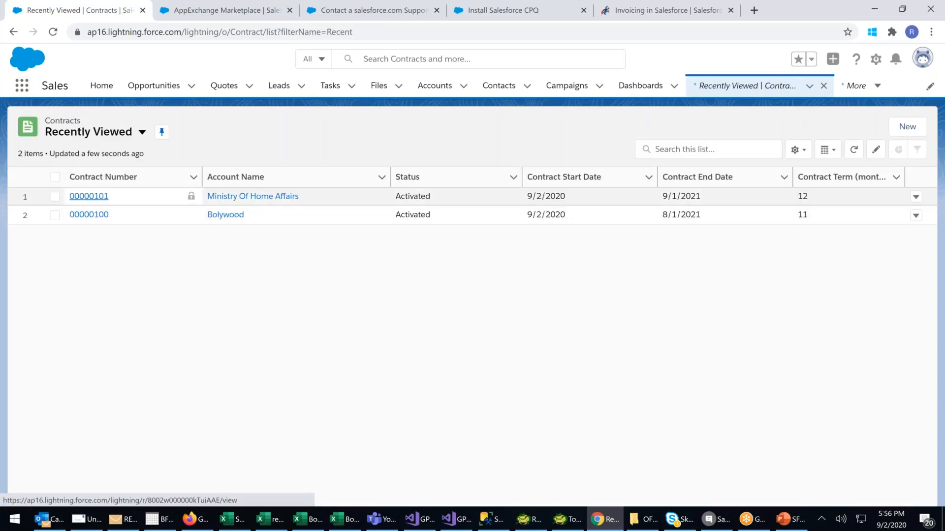
click(89, 196)
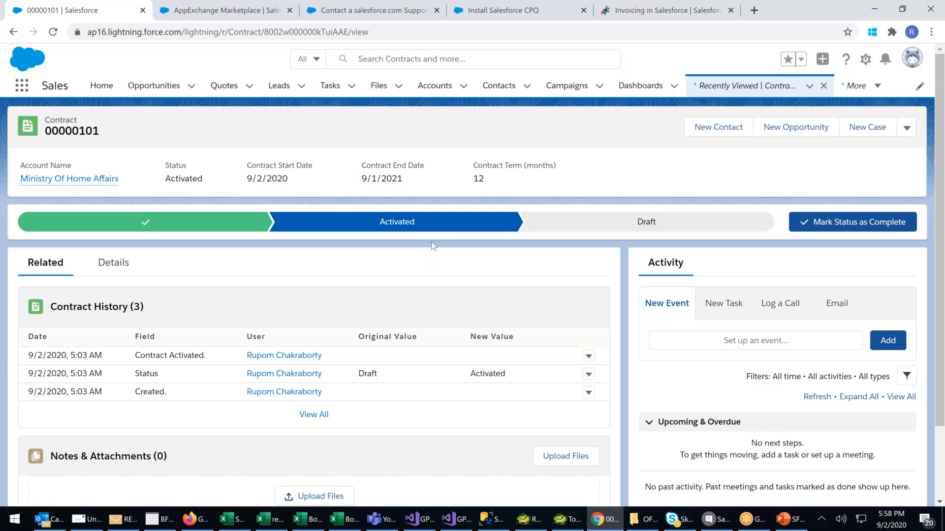
Switch to a new Notepad document and write the first line "01. Contract Creation - Draft".
key(super)
text(NOTE)
key(Return)
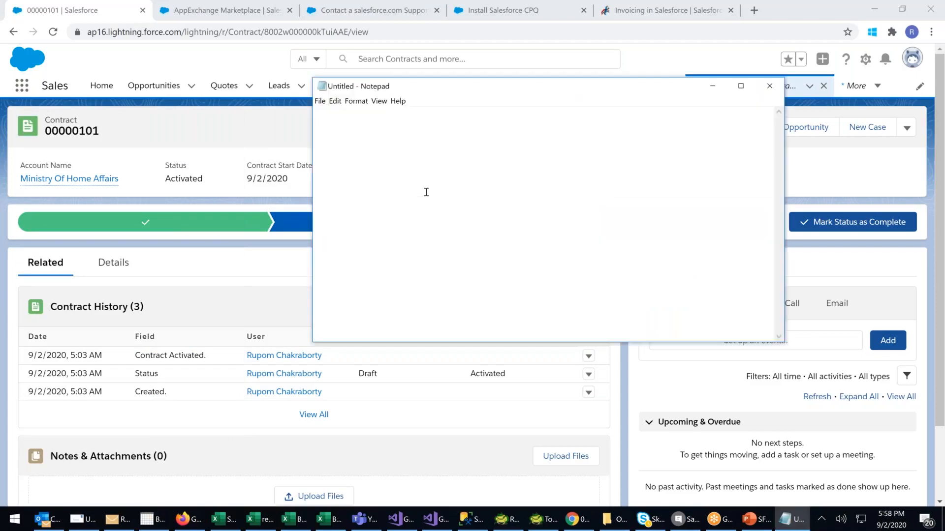
text(01. cONTRACT)
key(BackSpace)
key(BackSpace)
key(BackSpace)
key(BackSpace)
key(BackSpace)
key(BackSpace)
key(BackSpace)
key(BackSpace)
key(BackSpace)
text(Contract Creati)
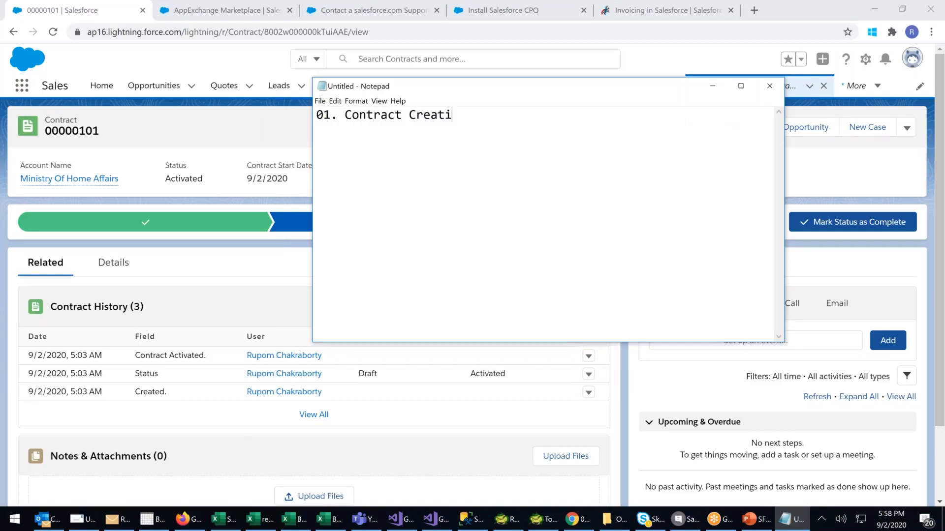
text(on - F)
key(BackSpace)
text(Draft)
Add a second line to the note reading "02. Contract Agreement(Discussion) - Draft".
text(02.)
text( Co)
text(ntract)
text( Agr)
text(eement)
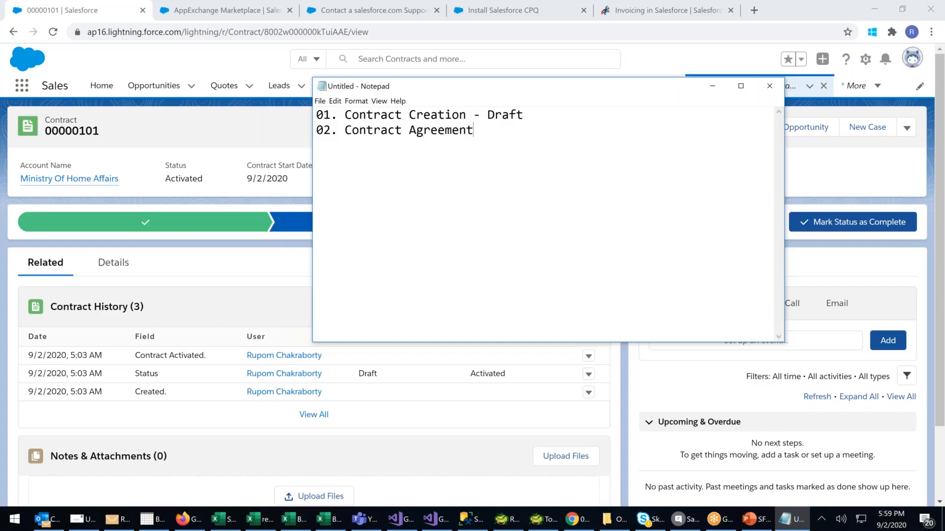
text((D)
key(BackSpace)
text(Discussion))
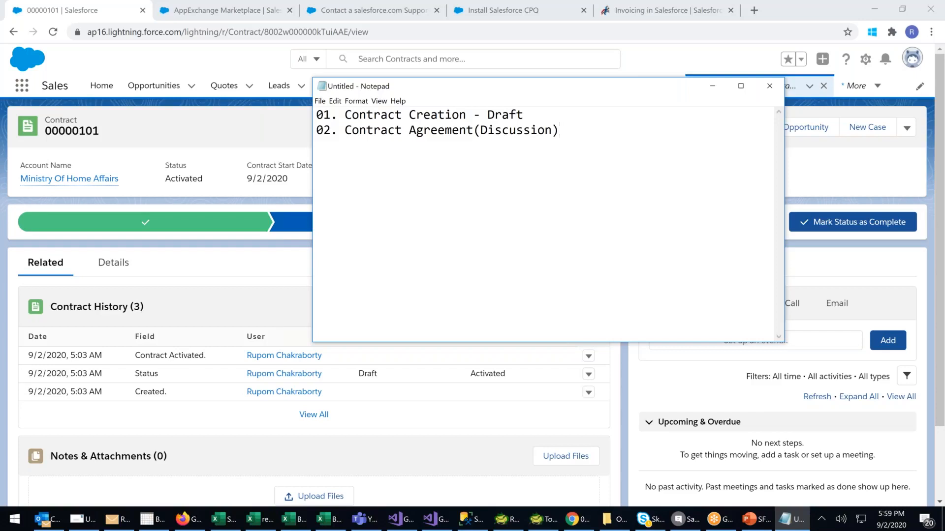
text( - )
text(Draft )
text(03.)
text( Contract )
text(Activat)
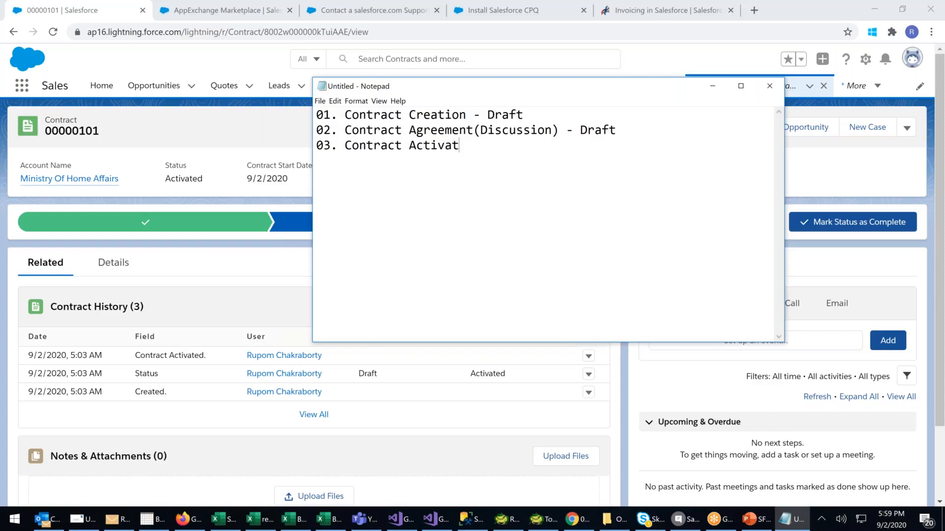
Add a third line to the note reading "03. Contract Approval. (Approval)".
key(BackSpace)
key(BackSpace)
key(BackSpace)
key(BackSpace)
key(BackSpace)
key(BackSpace)
key(BackSpace)
text(Approval.)
text((Approb)
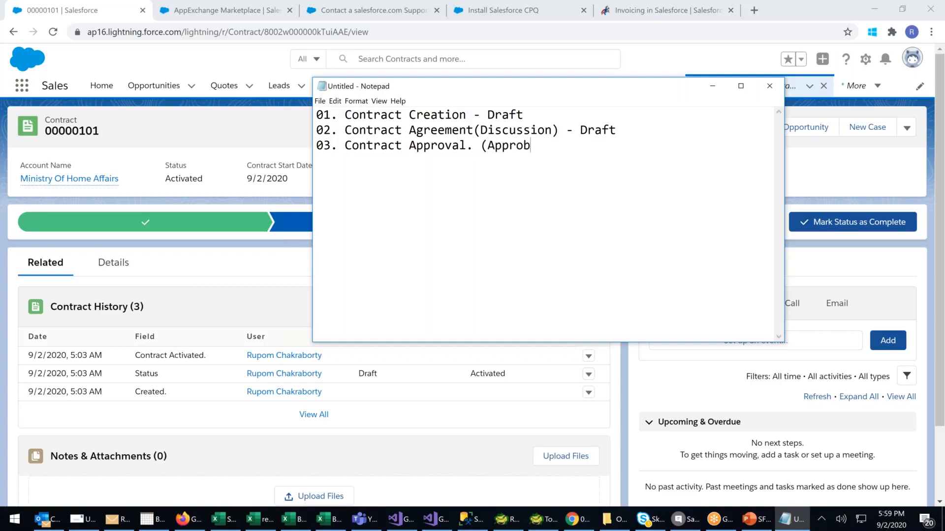
key(BackSpace)
text(val))
Add a fourth line to the note reading "04. Contract Activation (Active)".
key(Return)
text(04.)
text(Contract )
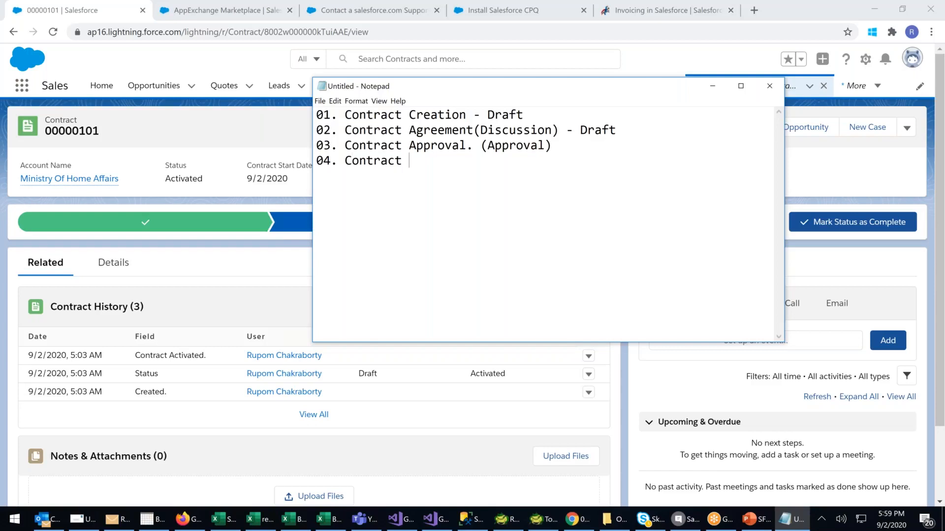
text(Activation)
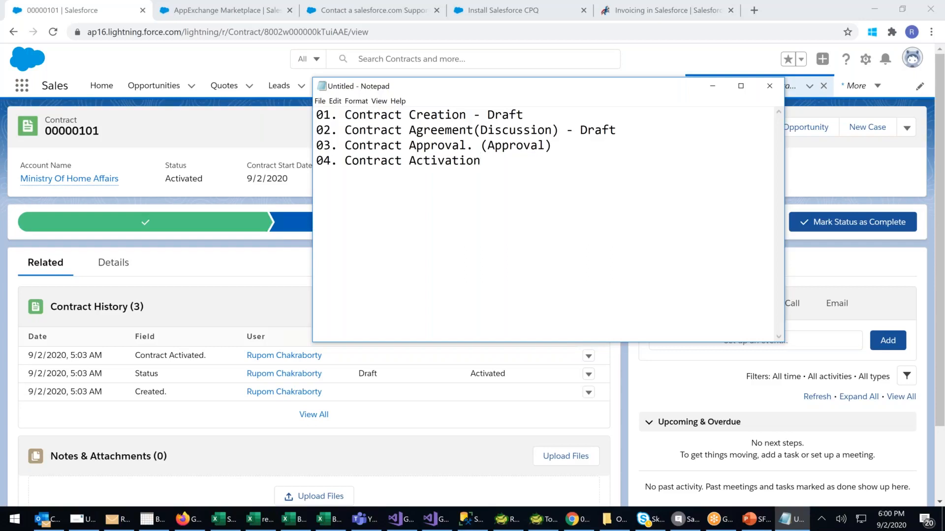
text((Active))
Add a fifth line to the note reading "05. Contract Renewal(Extension)".
key(Return)
text(05. Cont)
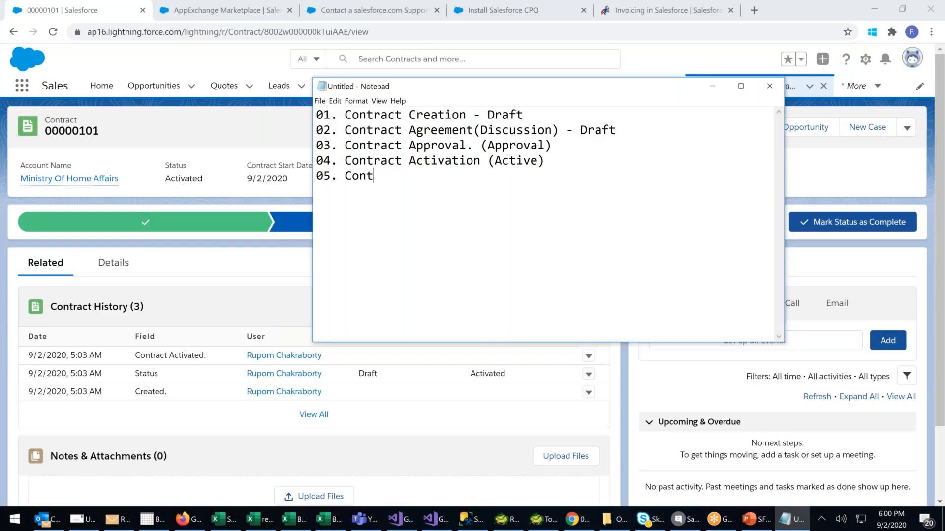
text(ract Renewal)
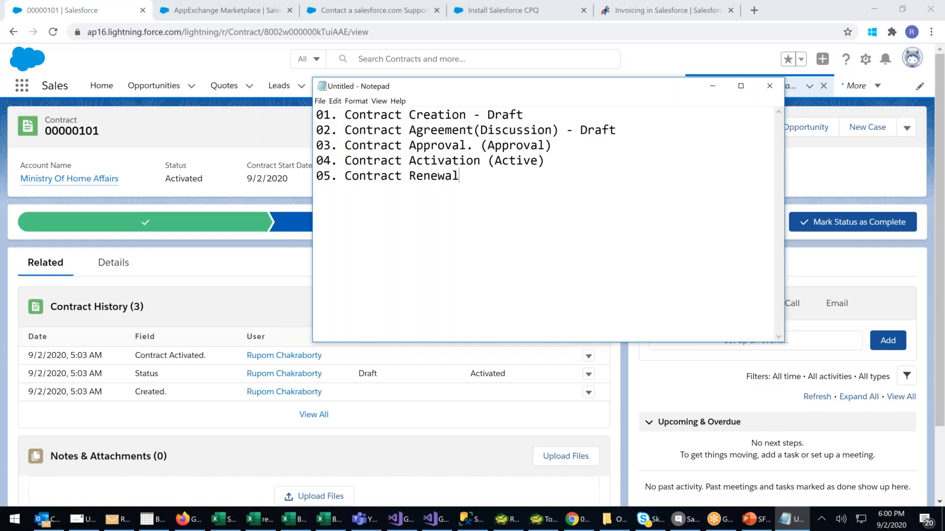
text((Extension))
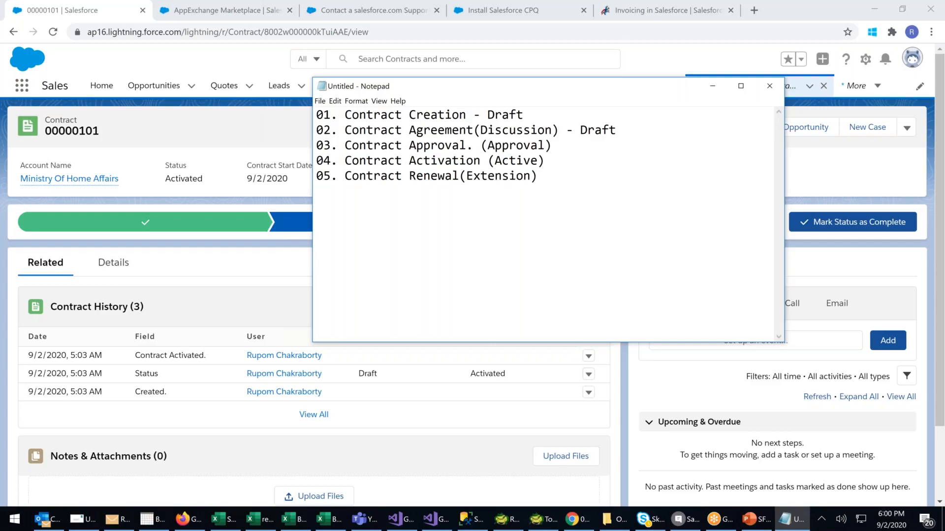
Add a sixth line to the note reading "06. Contract Termination (Inactive)".
key(Return)
text(06. Contract Termination)
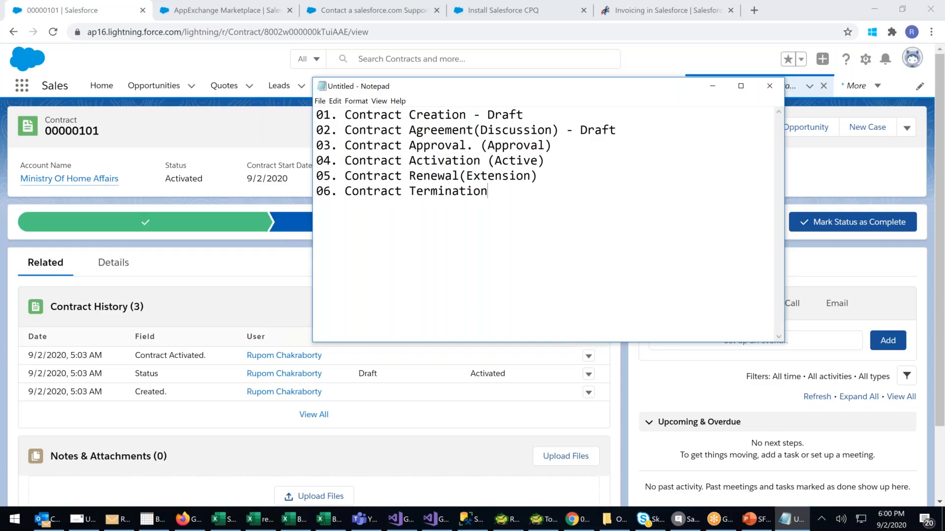
text( ()
text(Inactive)
text())
Add a seventh line to the note reading "07. Contract Expiration (Full Terms)".
text(07)
text(. C)
text(o)
text(ntract )
text(Expira)
text(tion)
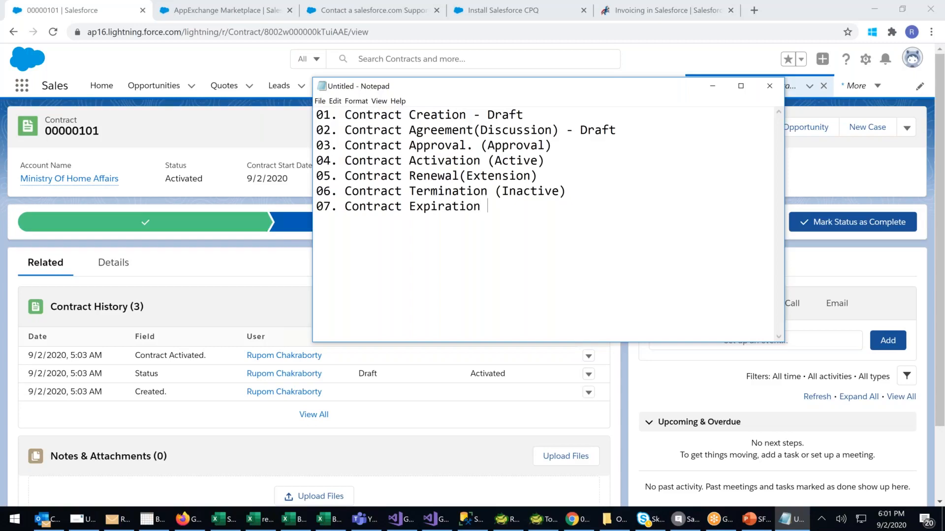
text( (Full Terms()
key(BackSpace)
text())
Insert the heading "Contract LifeCycle Management" on its own line above the numbered list.
click(316, 117)
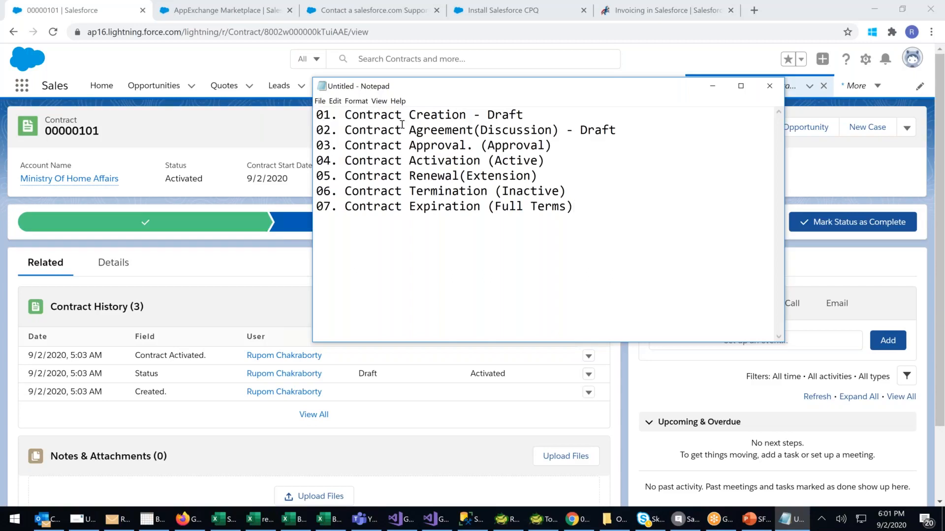
key(Return)
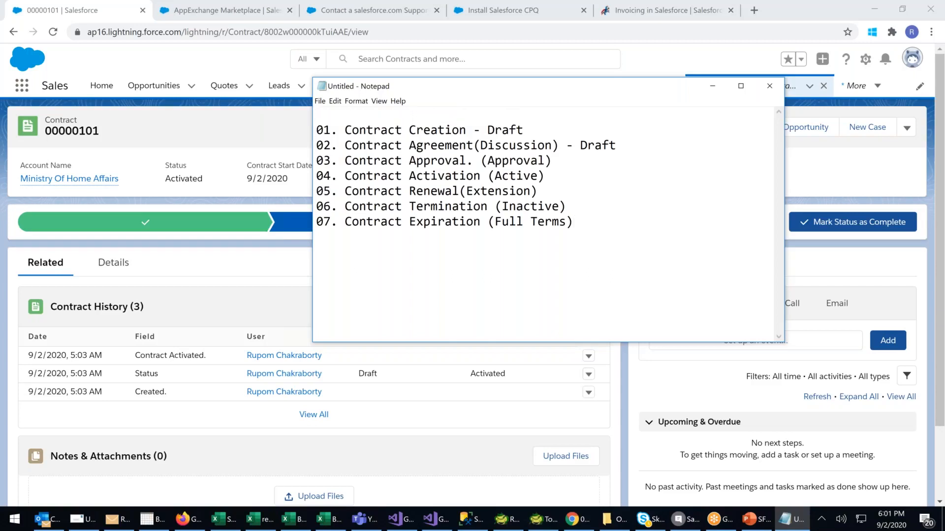
text(Contract LifeCyv)
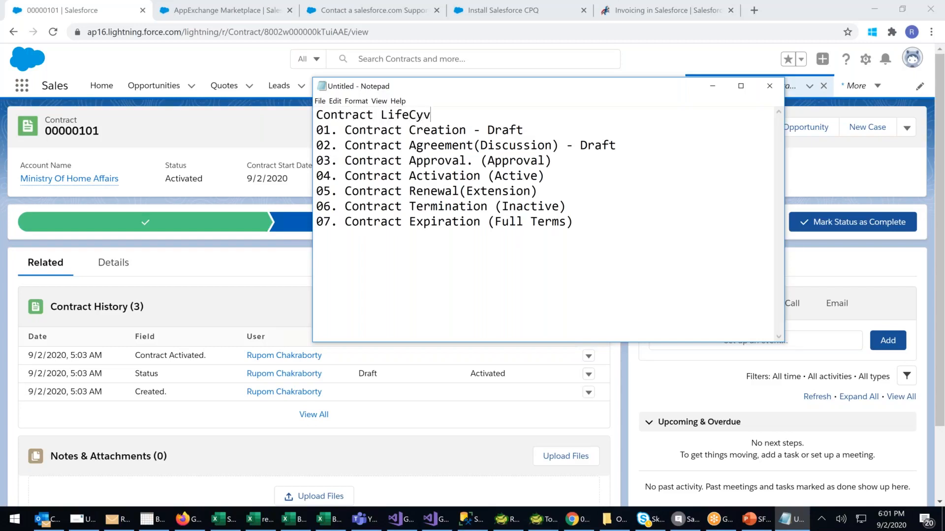
key(BackSpace)
text(cle Management)
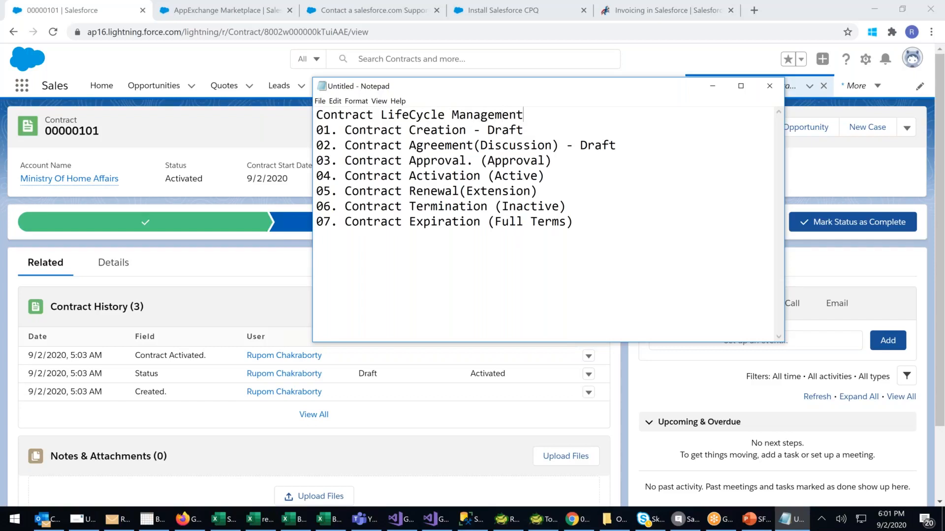
text(***)
Enclose the heading in three asterisks on each side and add a blank line below it.
key(Home)
text(***)
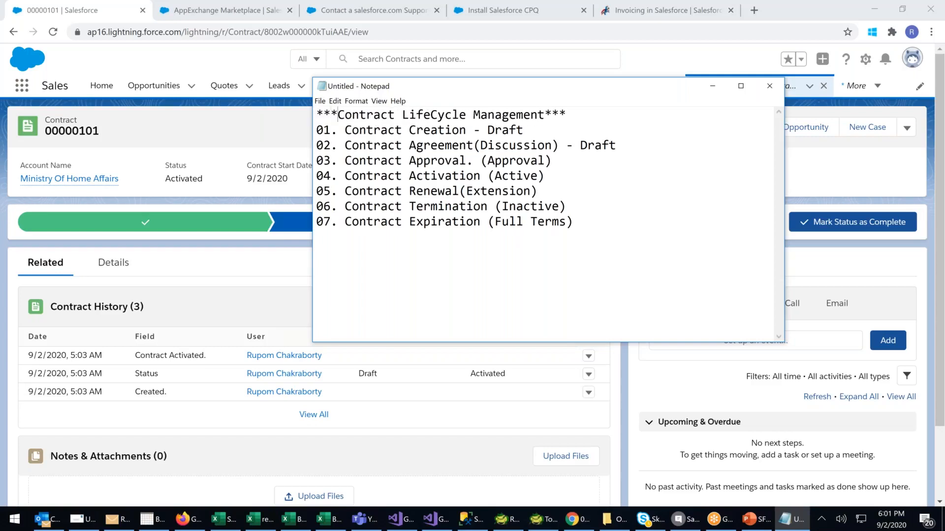
click(579, 112)
key(Return)
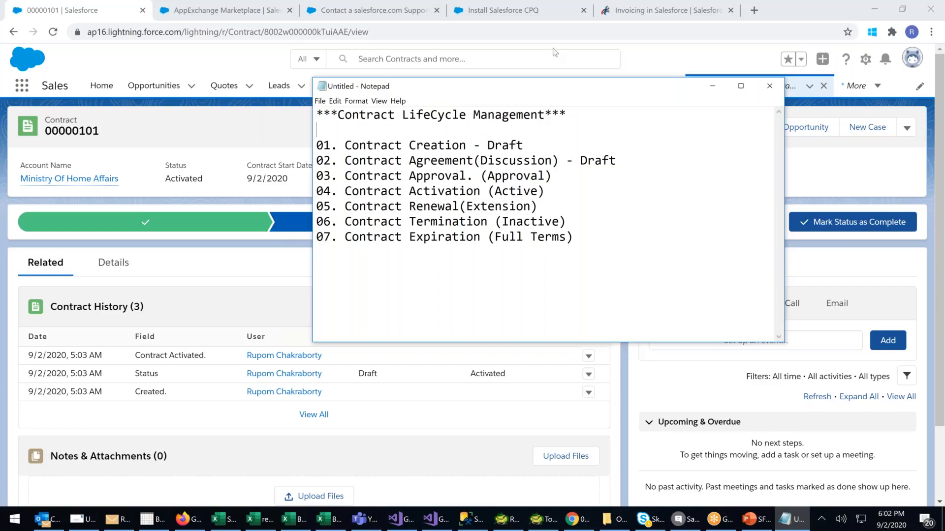
Add an eighth line at the end of the list reading "08. Contract Addon(Extended Contract)".
click(589, 238)
key(Return)
text(08. Contract Addob)
key(BackSpace)
text(n)
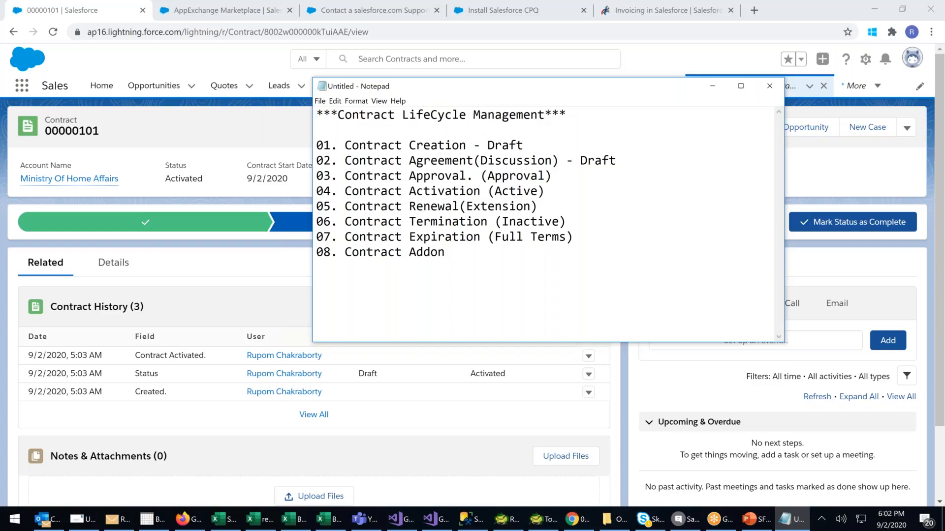
text((()
key(Left)
text(Extended Contract))
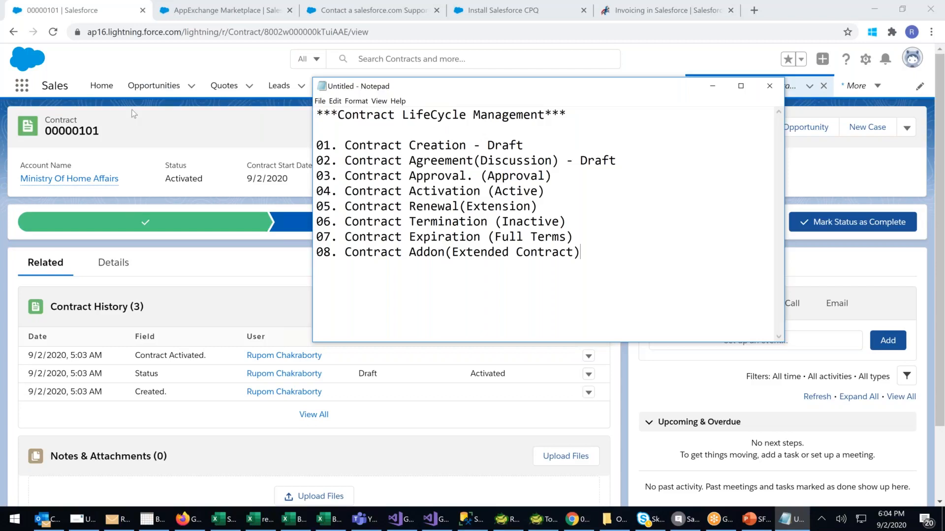
Go back from the Salesforce CPQ & Billing listing to Setup Home in Chrome and try to open AppExchange Marketplace.
click(280, 8)
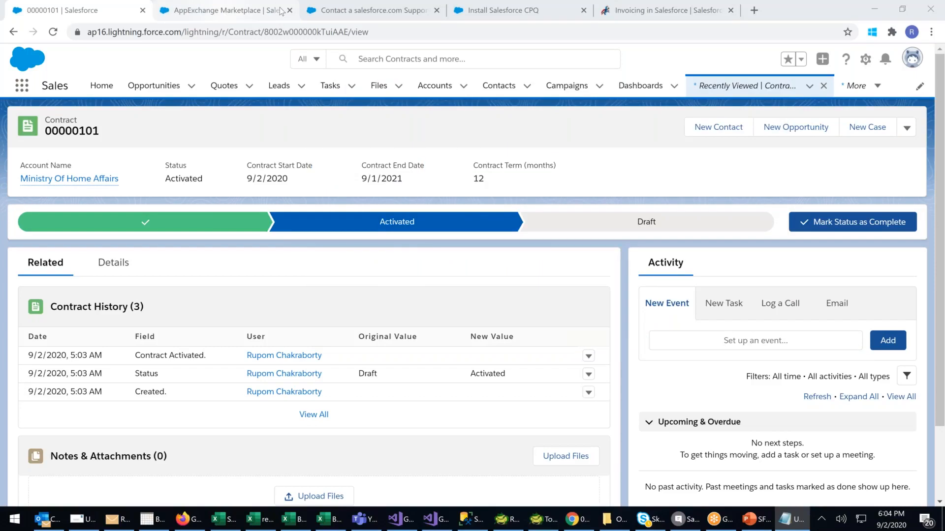
click(280, 10)
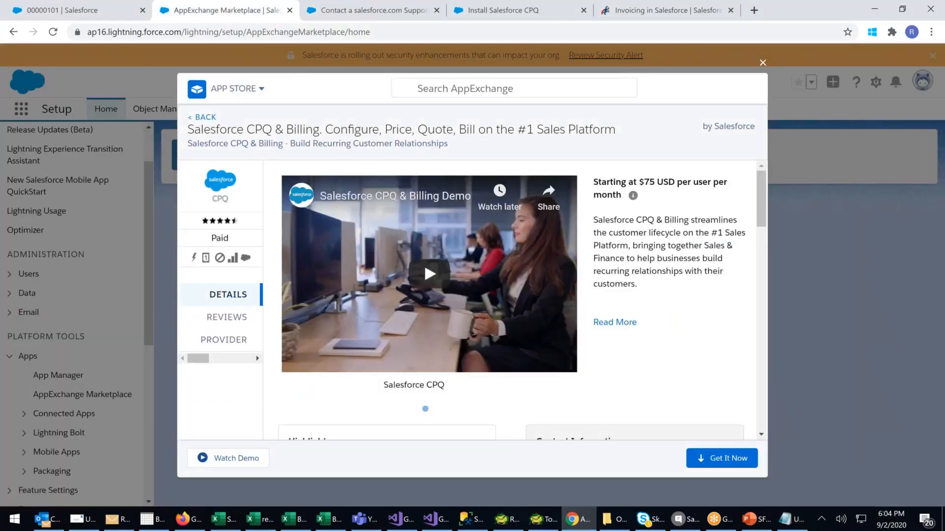
click(13, 32)
scroll(49, 362, down, 1)
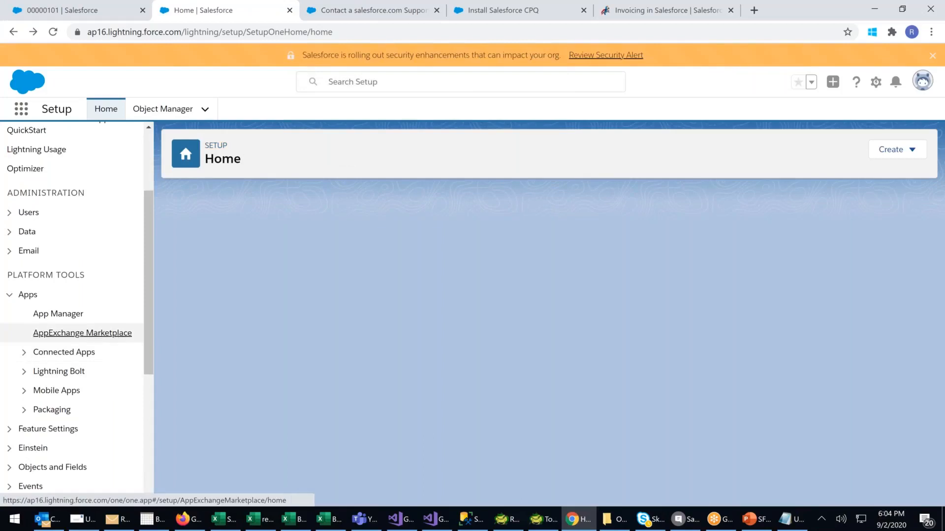
click(82, 333)
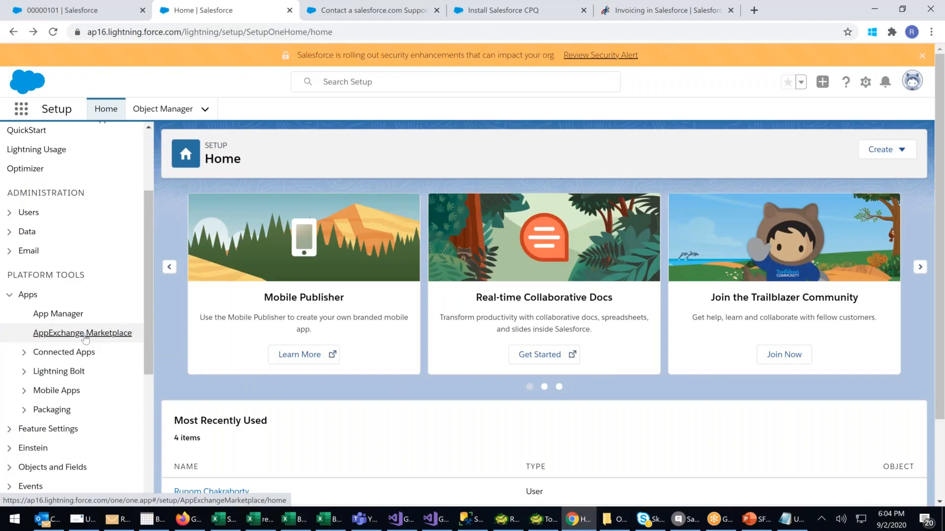
click(84, 335)
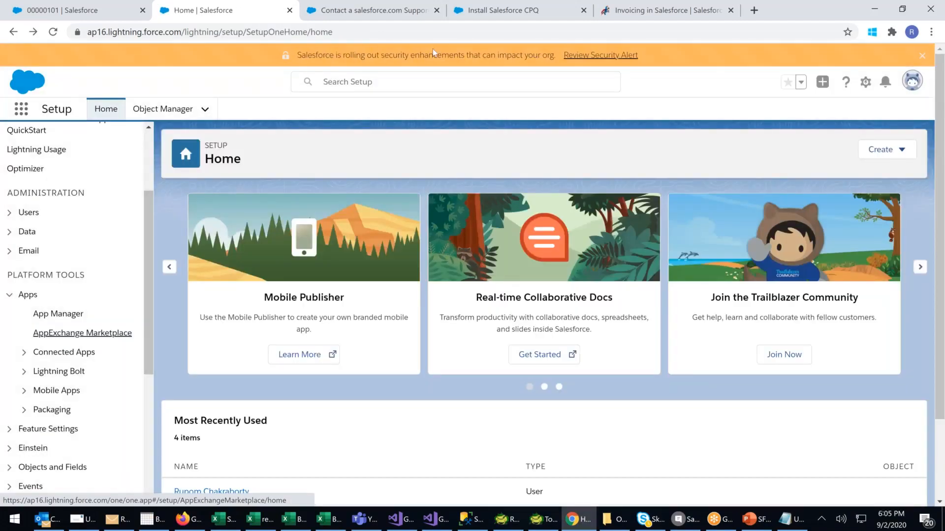
Close the CPQ contact form, Install Salesforce CPQ, Invoicing in Salesforce and Setup pages, leaving only the contract record open.
click(408, 18)
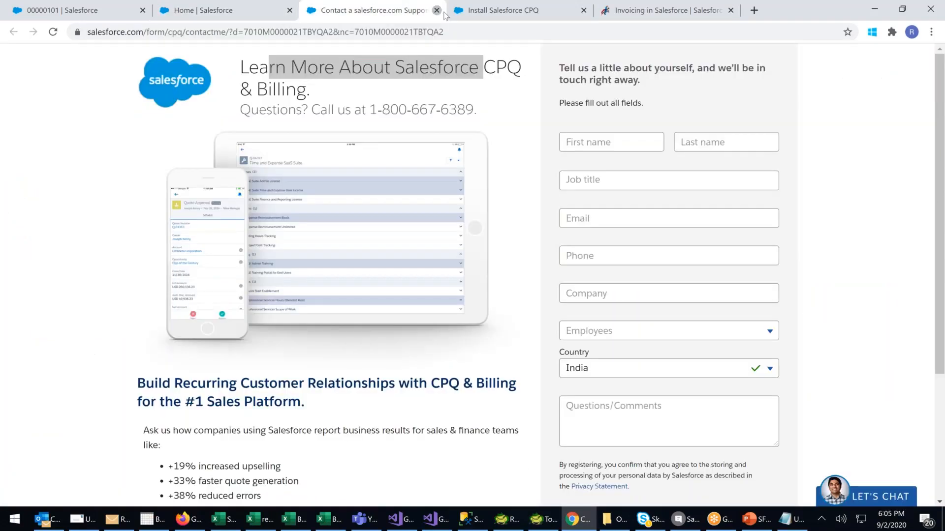
click(437, 10)
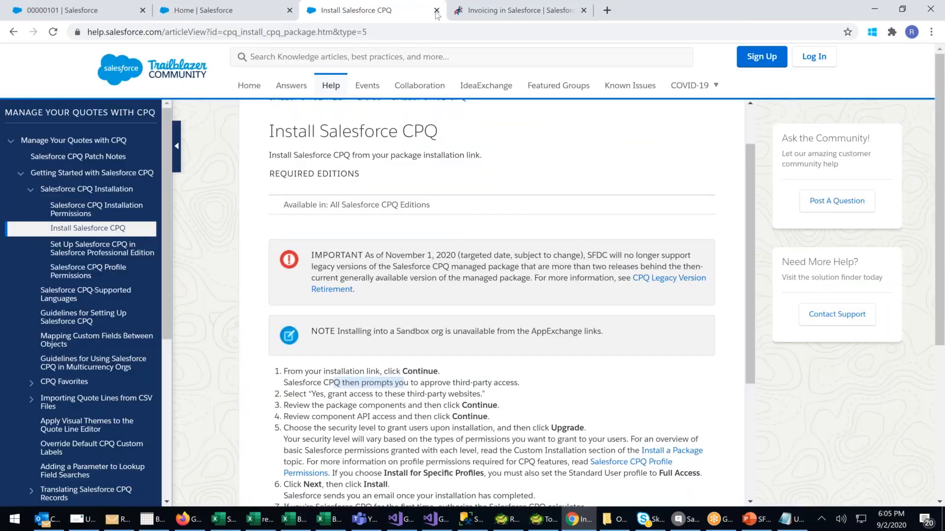
click(437, 10)
click(436, 10)
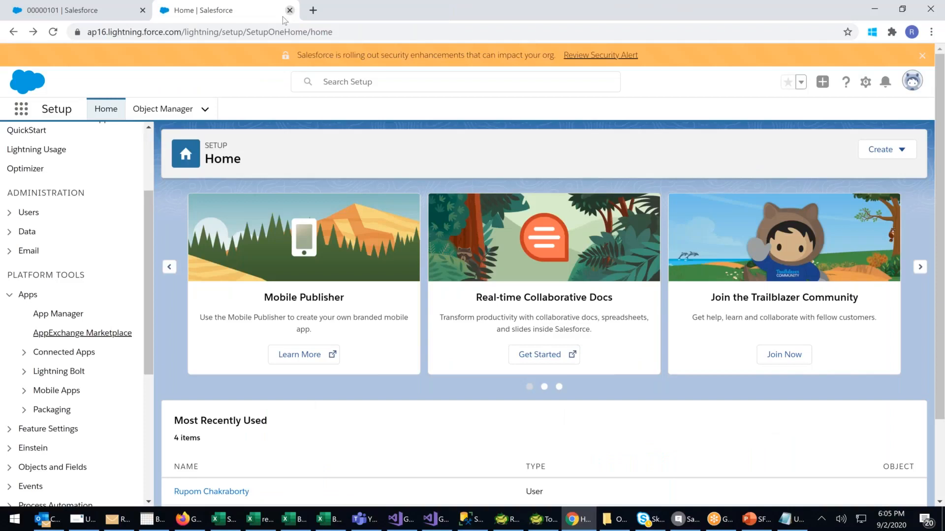
click(290, 10)
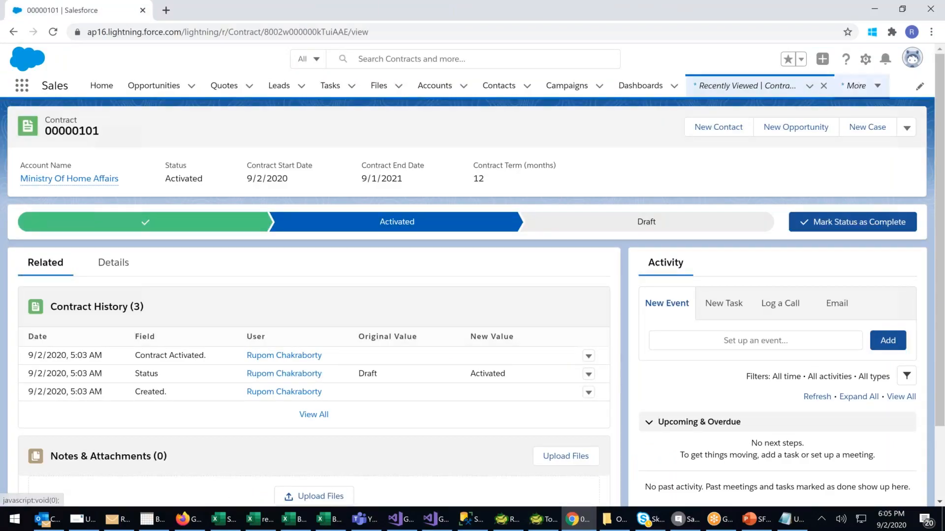
Open AppExchange Marketplace from the Apps section of Setup and search it for "clm".
click(865, 59)
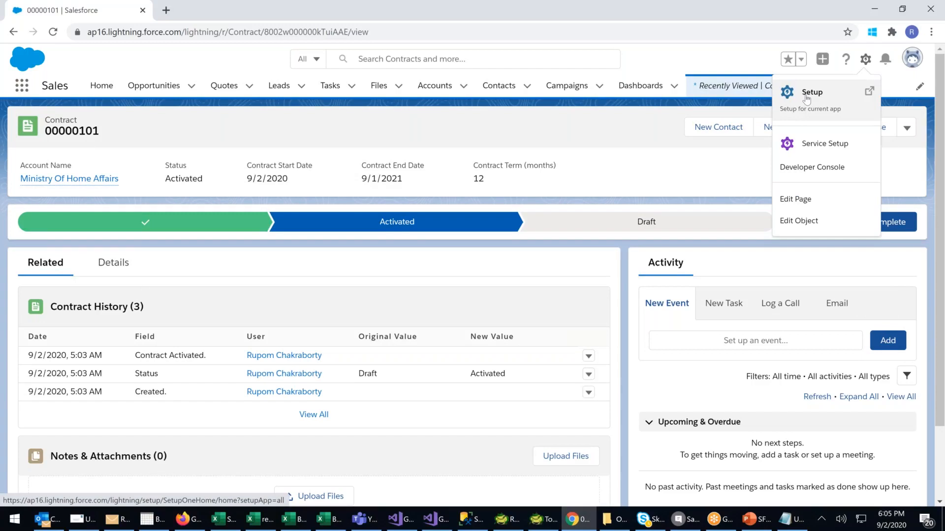
click(807, 98)
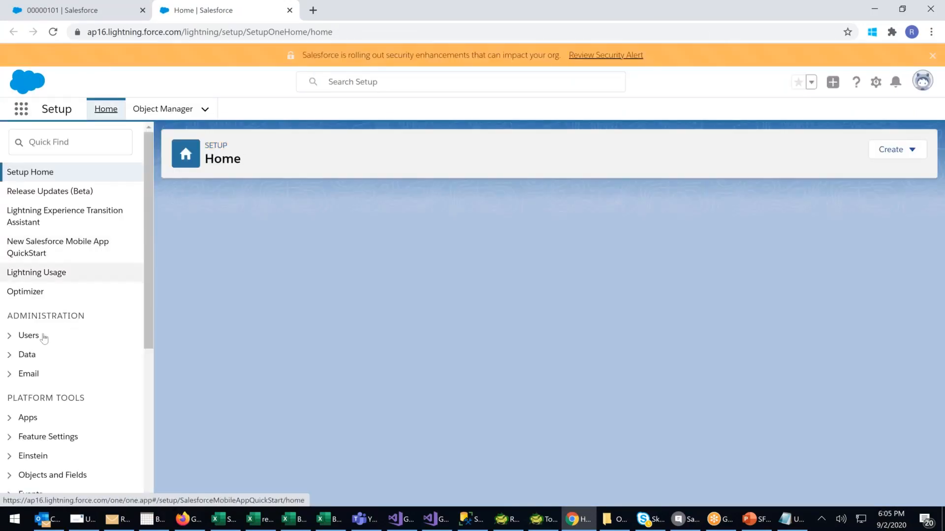
scroll(58, 336, down, 1)
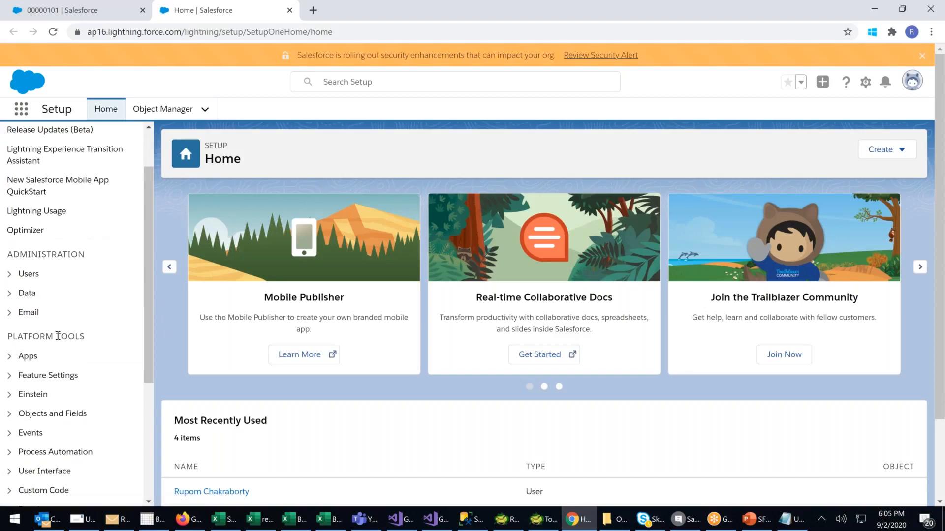
click(7, 358)
click(81, 397)
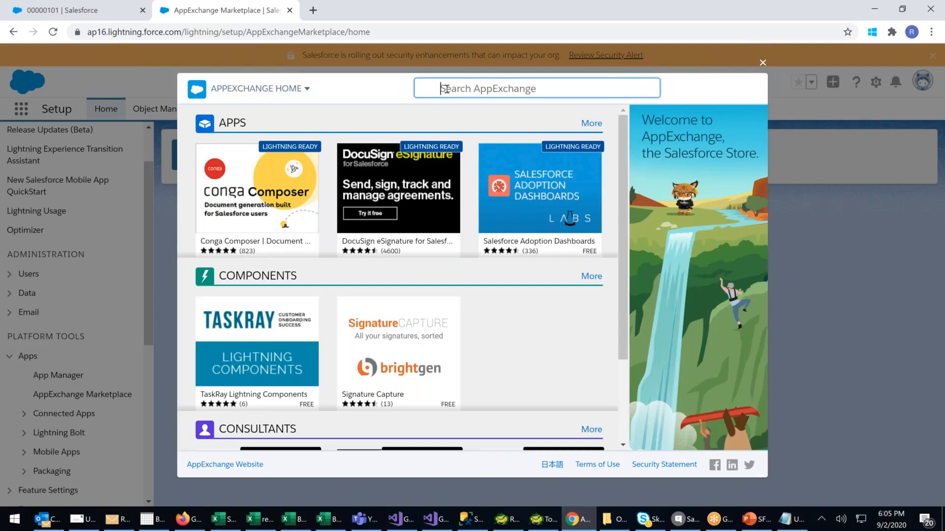
text(crm)
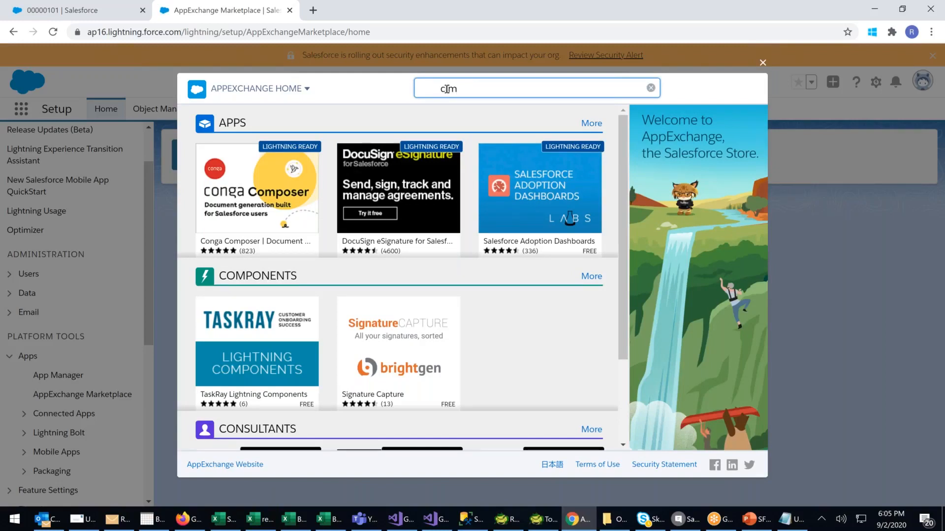
key(Return)
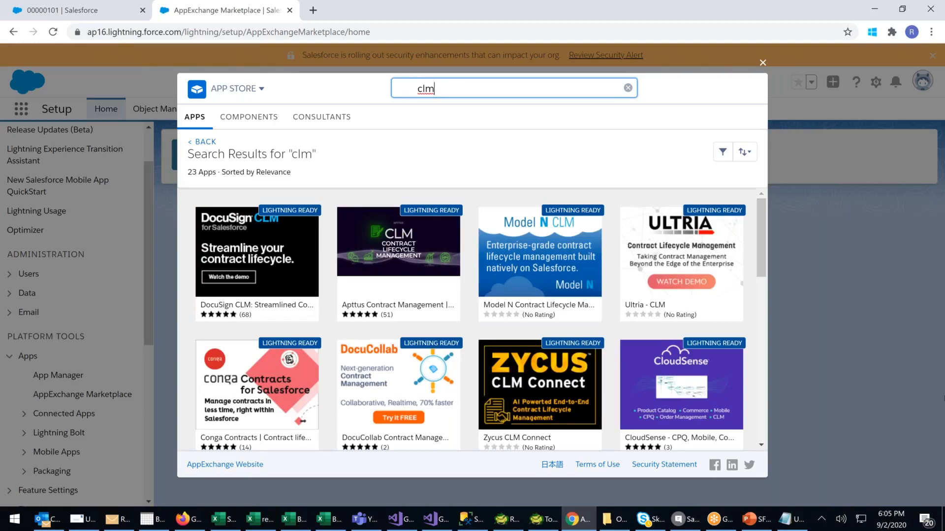
Look through the contract lifecycle management apps in the "clm" search results, checking the short descriptions of several listings.
mouse_move(251, 280)
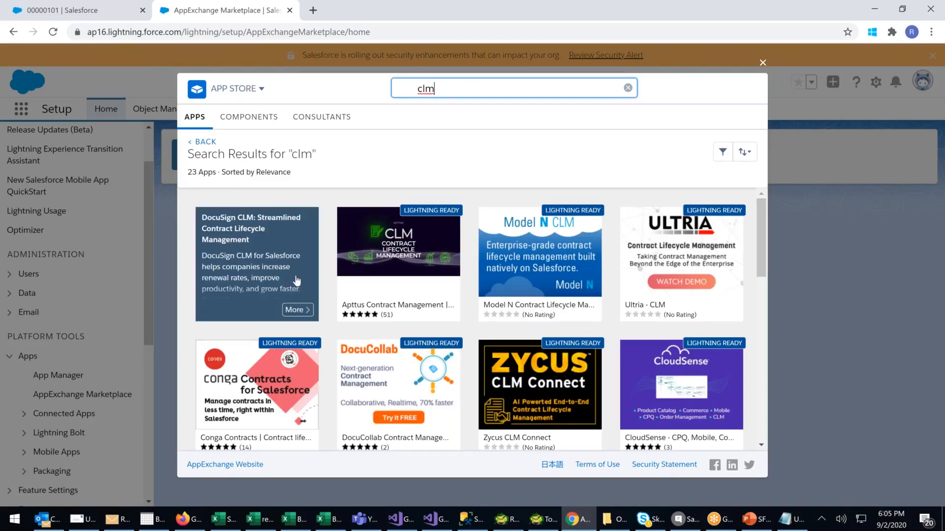
mouse_move(585, 255)
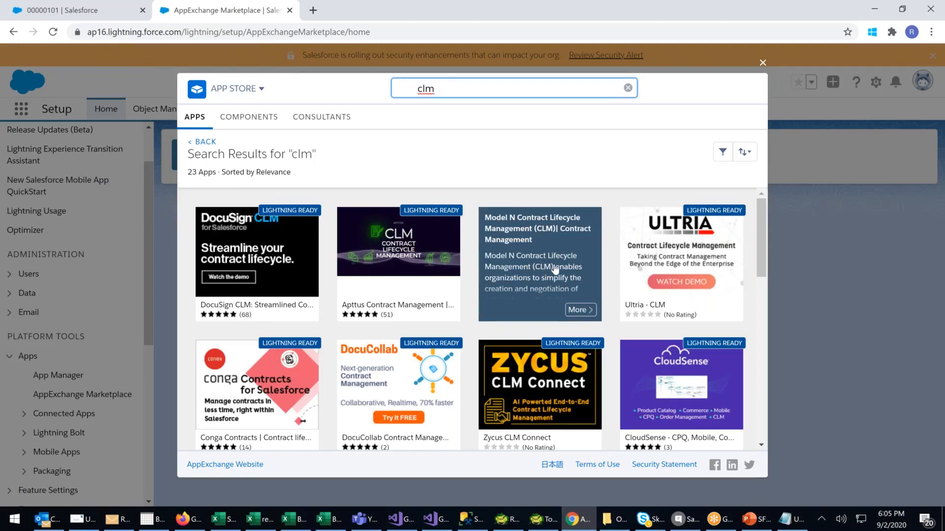
mouse_move(268, 399)
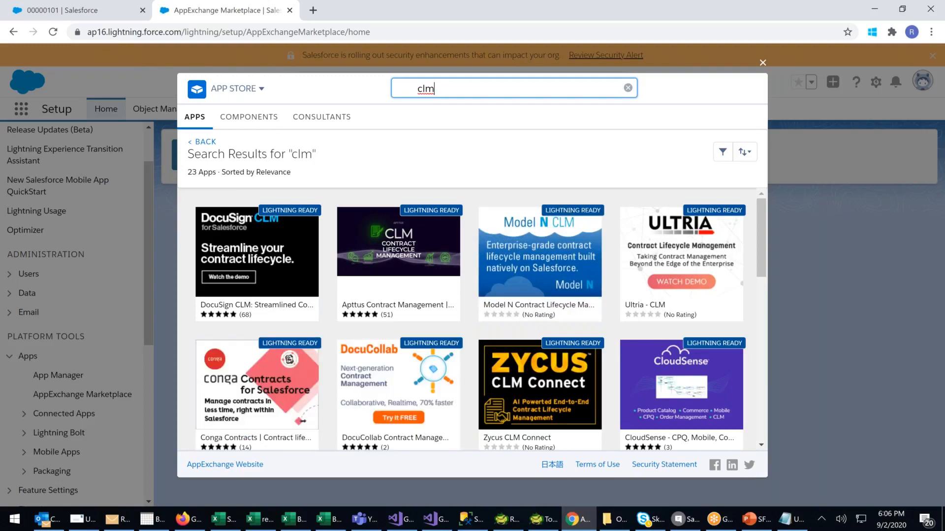
scroll(480, 319, down, 1)
scroll(685, 342, down, 2)
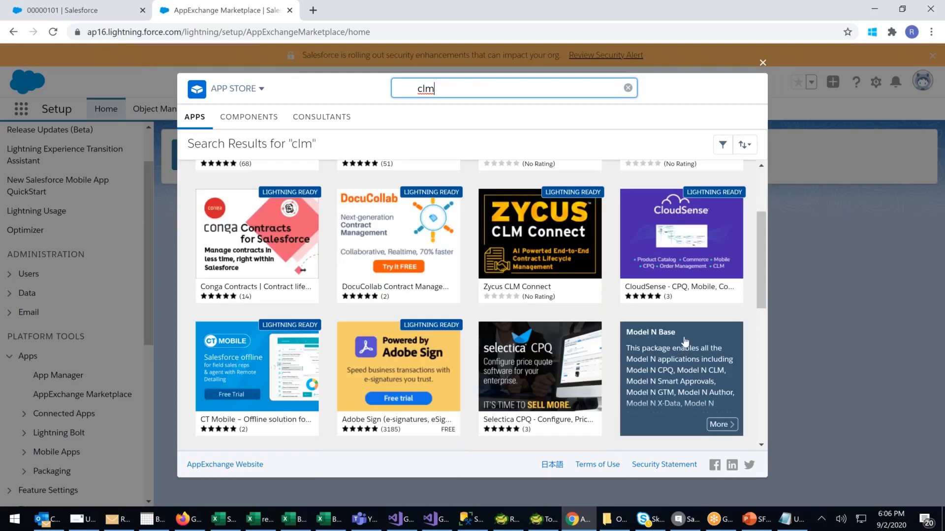
scroll(685, 342, down, 2)
scroll(685, 315, down, 3)
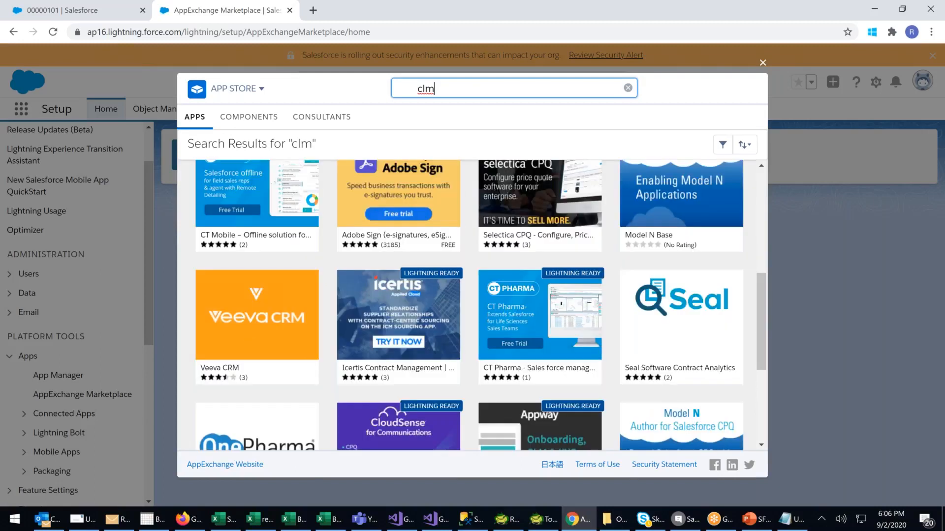
scroll(685, 315, down, 1)
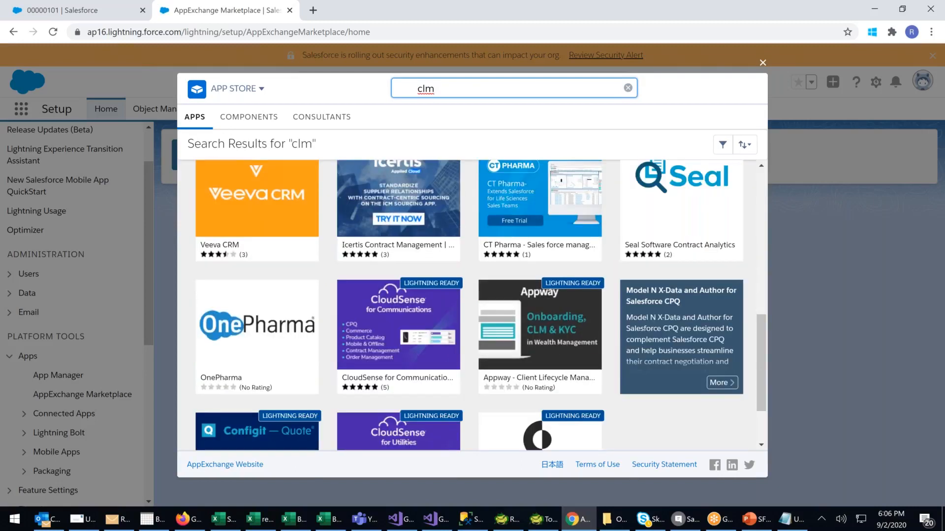
scroll(685, 315, up, 2)
scroll(685, 315, up, 3)
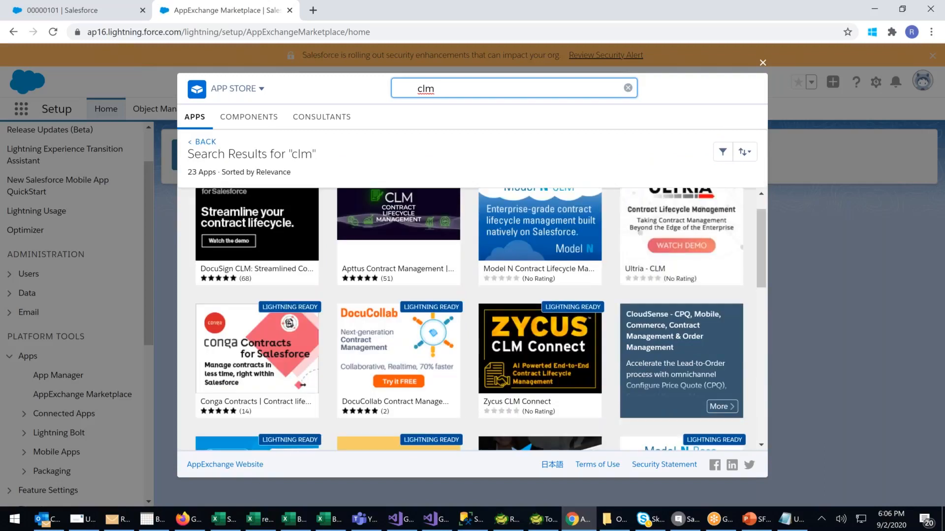
scroll(685, 345, up, 1)
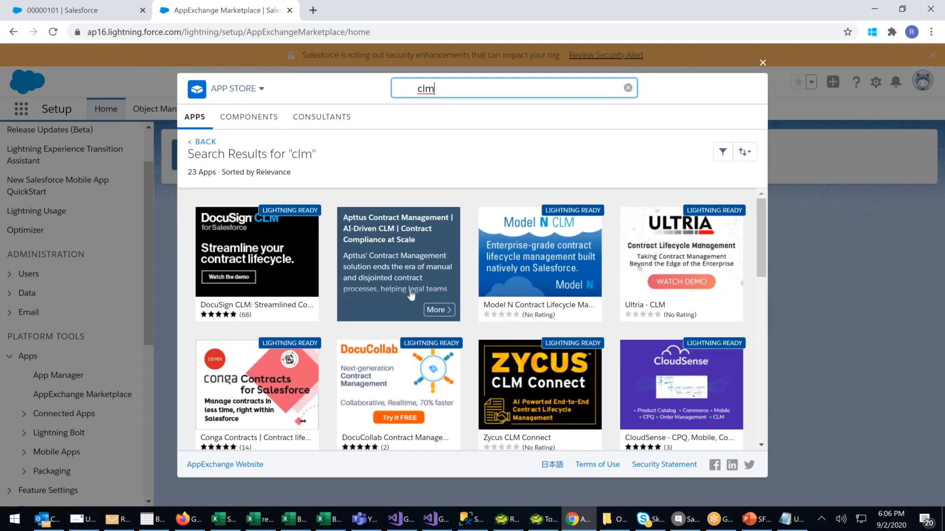
Open the Apttus Contract Management listing and examine its starting price and customer reviews.
click(414, 281)
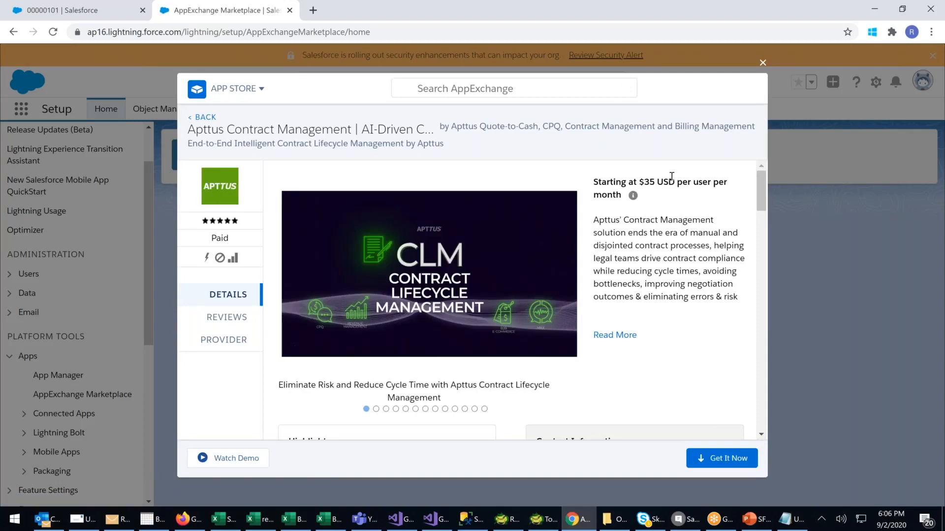
drag(640, 182, 721, 216)
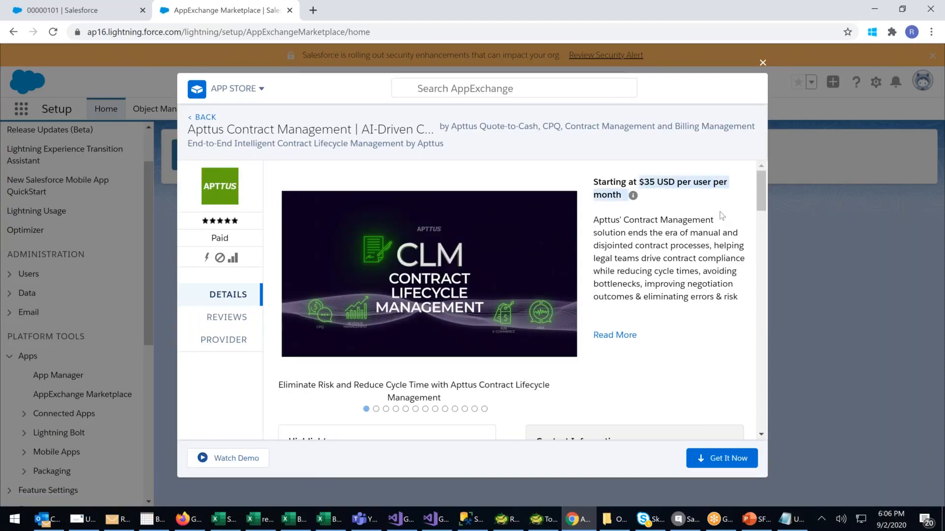
click(227, 318)
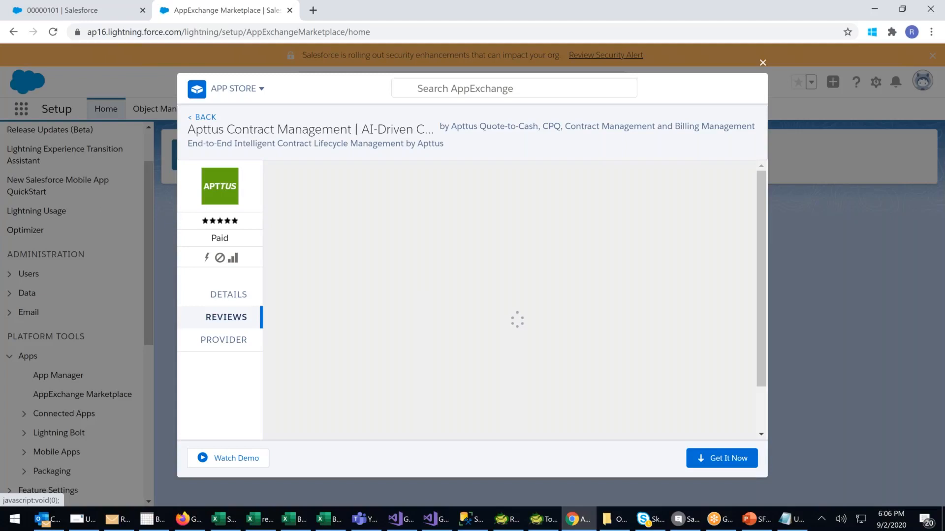
scroll(343, 231, down, 3)
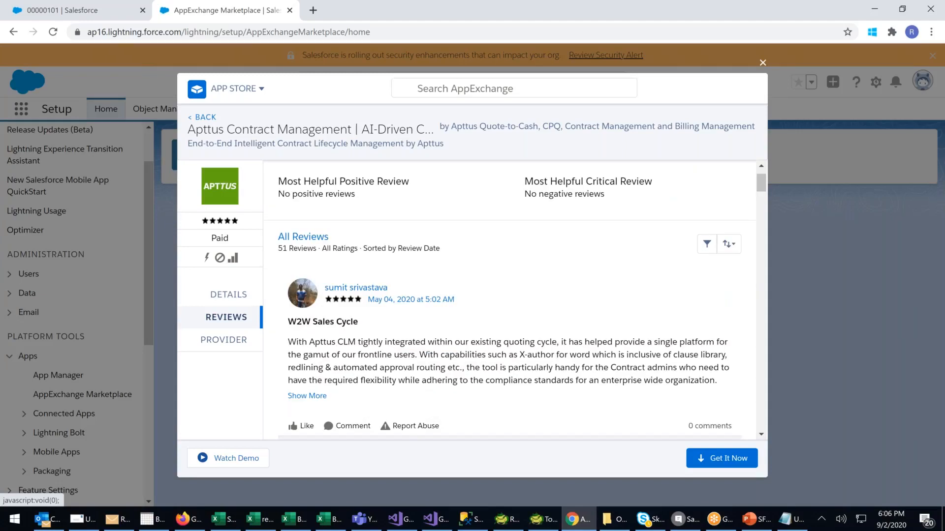
scroll(343, 232, down, 8)
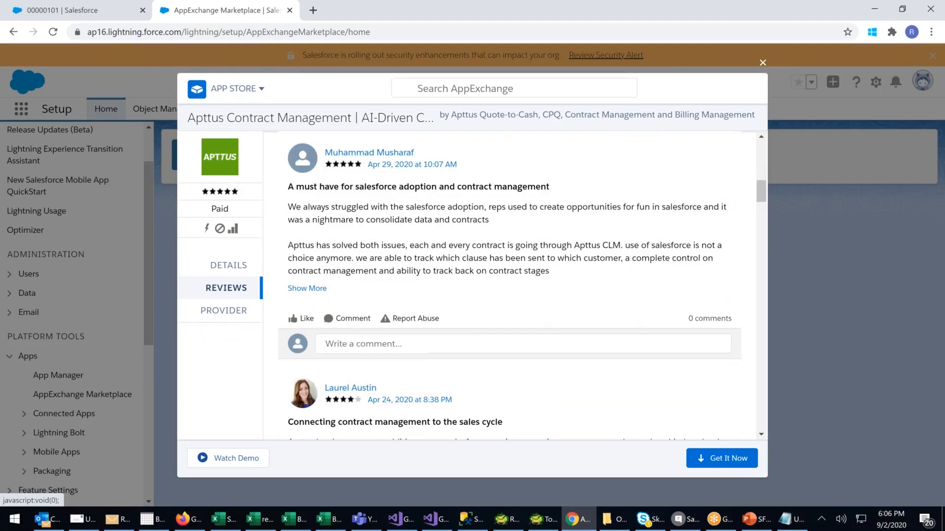
scroll(514, 286, down, 5)
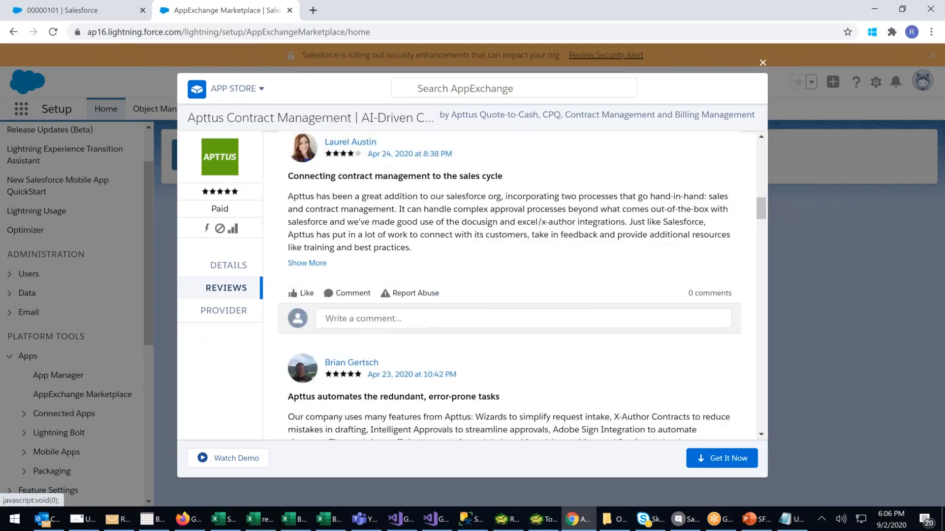
scroll(514, 285, down, 7)
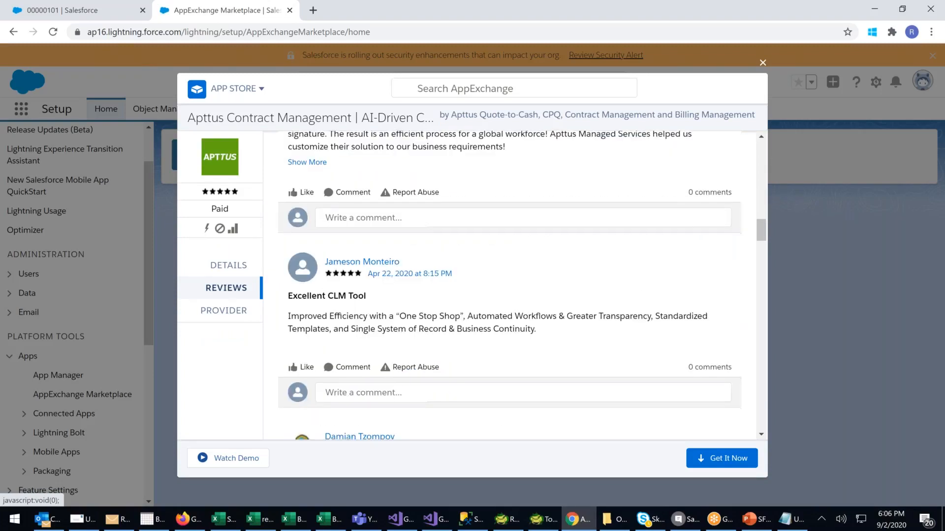
scroll(509, 285, down, 2)
Review the Apttus provider information and its other apps, and close AppExchange and the Setup page to return to the contract record.
click(236, 312)
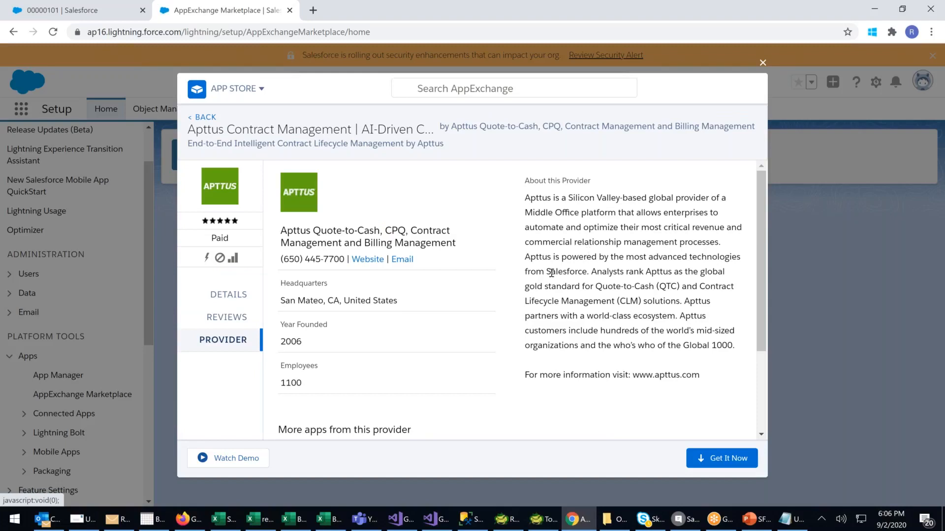
scroll(551, 273, down, 1)
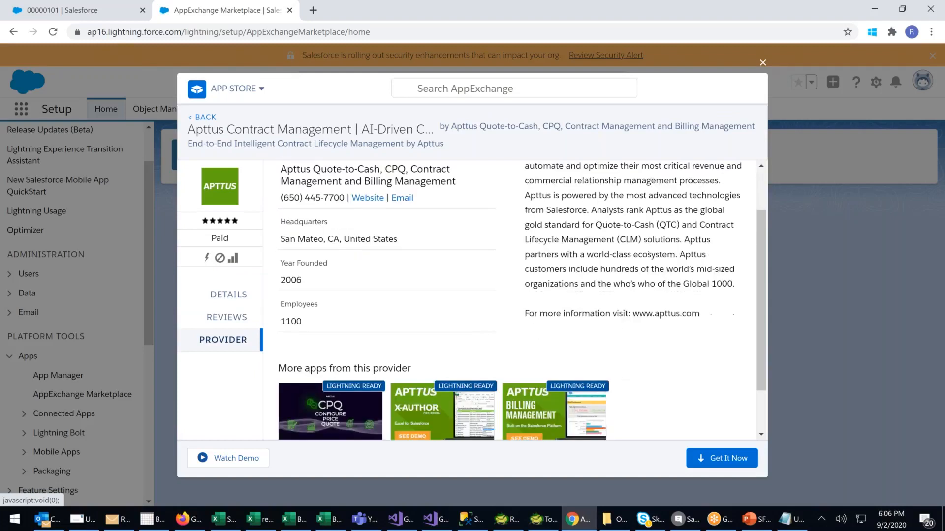
scroll(711, 431, down, 1)
scroll(710, 431, up, 2)
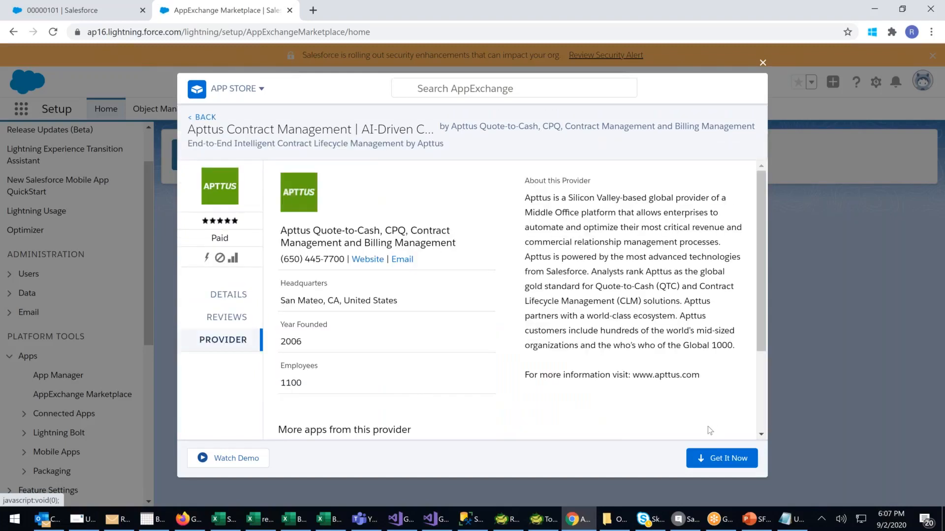
click(761, 64)
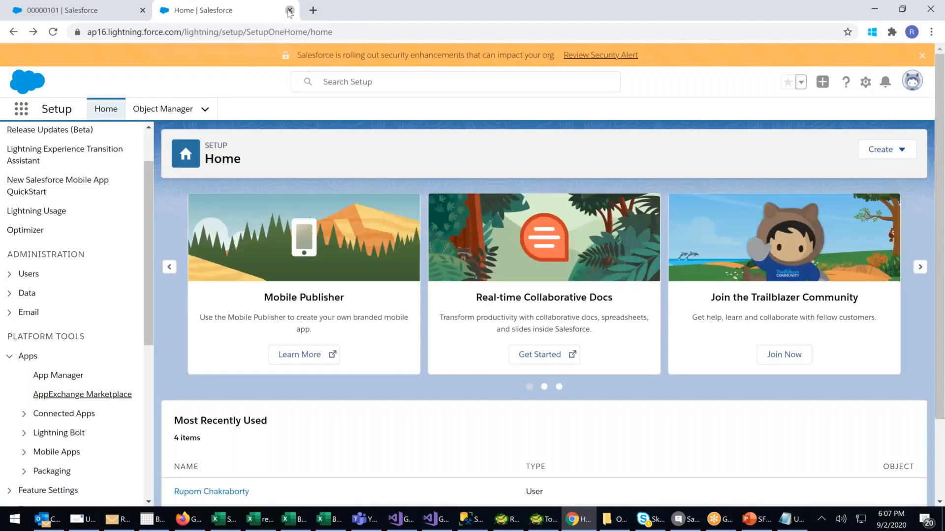
click(290, 10)
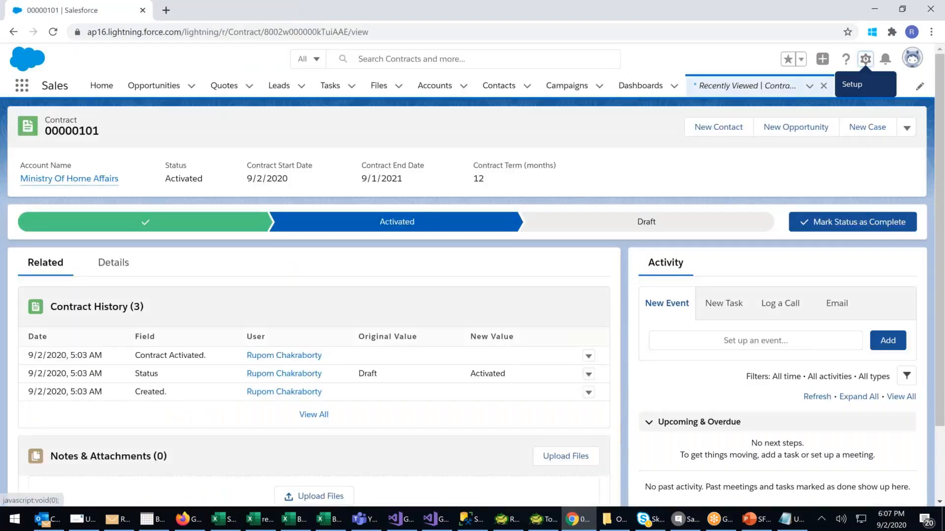
Switch to the SFDC Flow Diagram in PowerPoint and the Notepad note, and highlight the Contract Renewal(Extension) entry in the note.
click(755, 520)
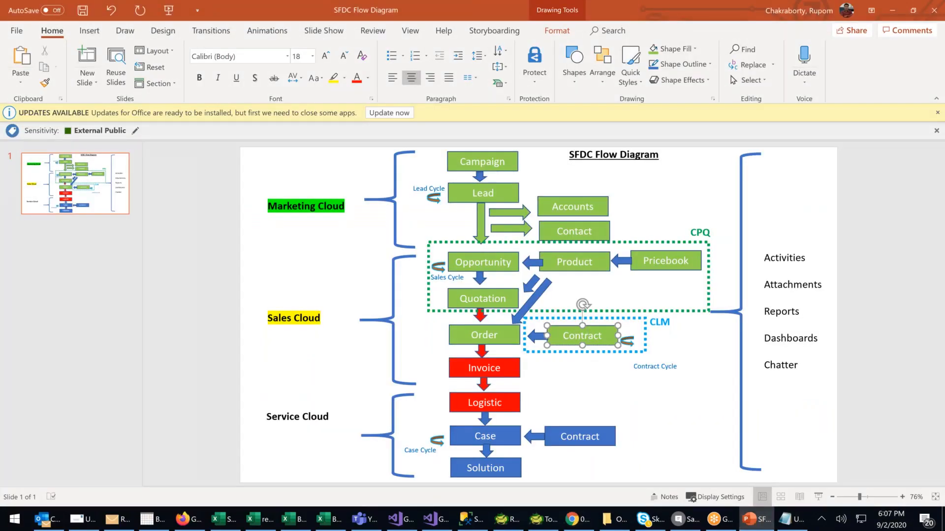
click(784, 524)
drag(406, 207, 591, 229)
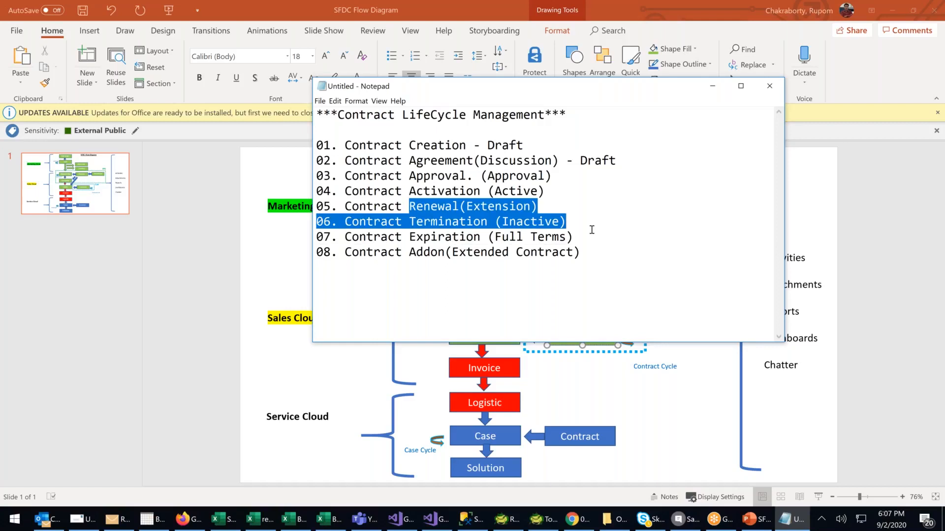
click(524, 219)
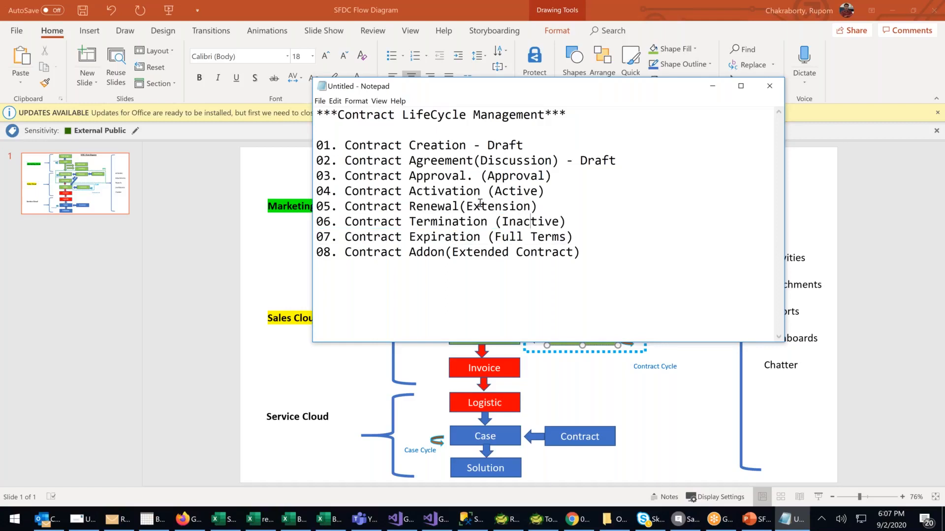
drag(473, 207, 529, 207)
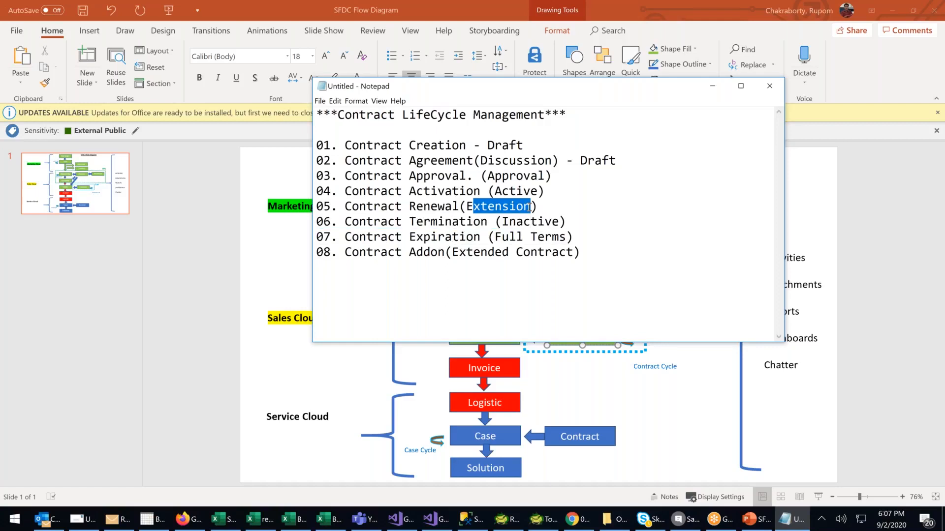